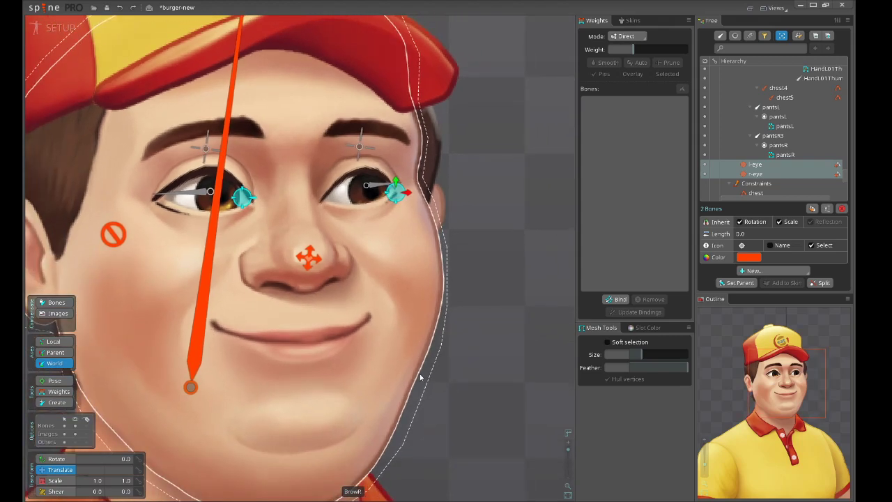
Move the l-eye and r-eye control bones together to test the gaze, and undo the last move
{"action": "left_click_drag", "start_coordinate": [480, 319], "coordinate": [507, 333]}
{"action": "left_click_drag", "start_coordinate": [530, 252], "coordinate": [497, 243]}
{"action": "scroll", "coordinate": [504, 245], "scroll_direction": "up", "scroll_amount": 2}
{"action": "scroll", "coordinate": [505, 245], "scroll_direction": "down", "scroll_amount": 2}
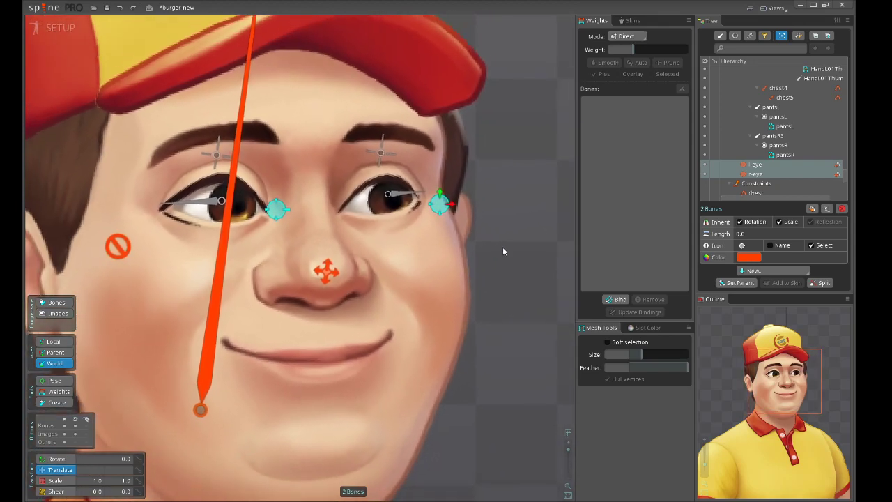
{"action": "left_click_drag", "start_coordinate": [506, 243], "coordinate": [355, 243]}
{"action": "key", "text": "ctrl+z"}
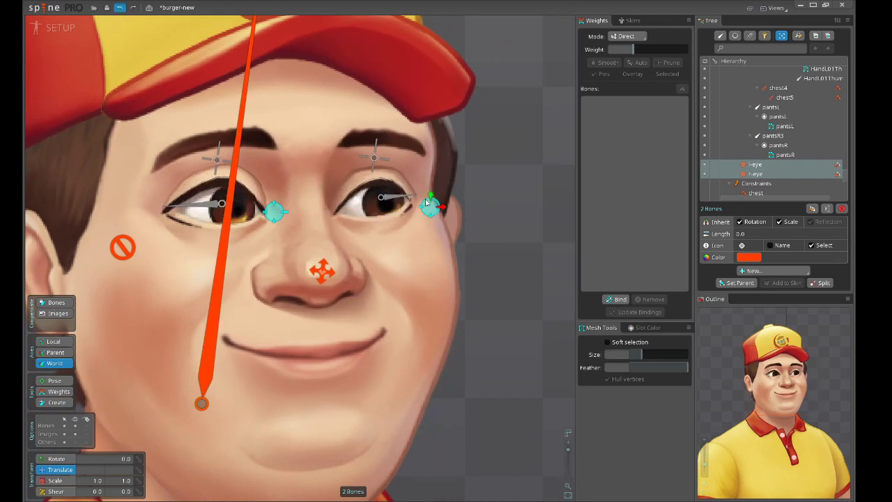
Scale the two upper eyelid bones, LidUpL_open2 and LidUpR_close2, together to try closing both eyes
{"action": "left_click", "coordinate": [384, 198]}
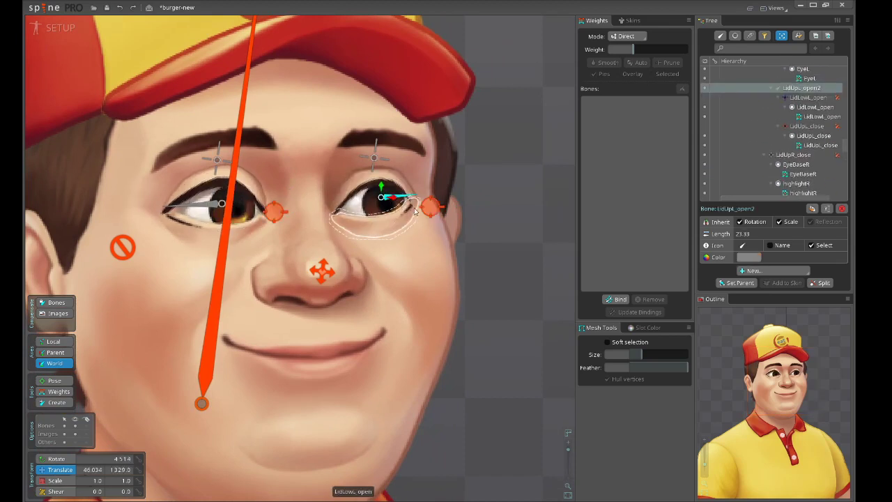
{"action": "left_click_drag", "start_coordinate": [281, 213], "coordinate": [309, 213]}
{"action": "key", "text": "x"}
{"action": "left_click_drag", "start_coordinate": [409, 185], "coordinate": [438, 391]}
Translate the two upper eyelid bones up and down to test the closed lids, and undo the eyelid changes
{"action": "key", "text": "v"}
{"action": "mouse_move", "coordinate": [504, 208]}
{"action": "left_mouse_down"}
{"action": "mouse_move", "coordinate": [506, 234]}
{"action": "mouse_move", "coordinate": [504, 204]}
{"action": "left_mouse_up"}
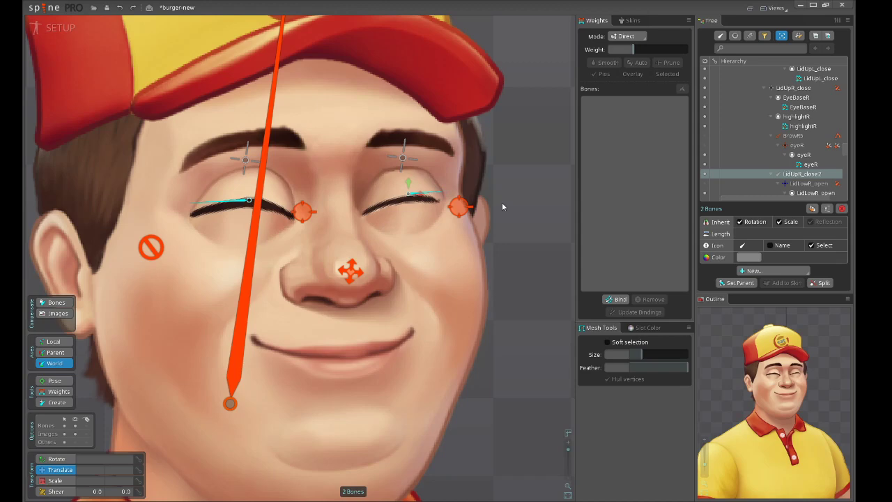
{"action": "left_click_drag", "start_coordinate": [503, 204], "coordinate": [505, 204]}
{"action": "scroll", "coordinate": [431, 234], "scroll_direction": "down", "scroll_amount": 3}
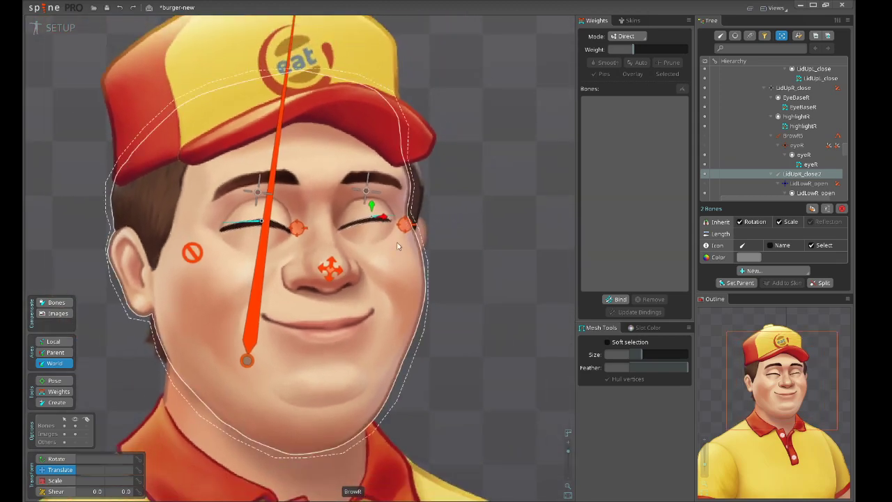
{"action": "left_click_drag", "start_coordinate": [498, 163], "coordinate": [498, 183]}
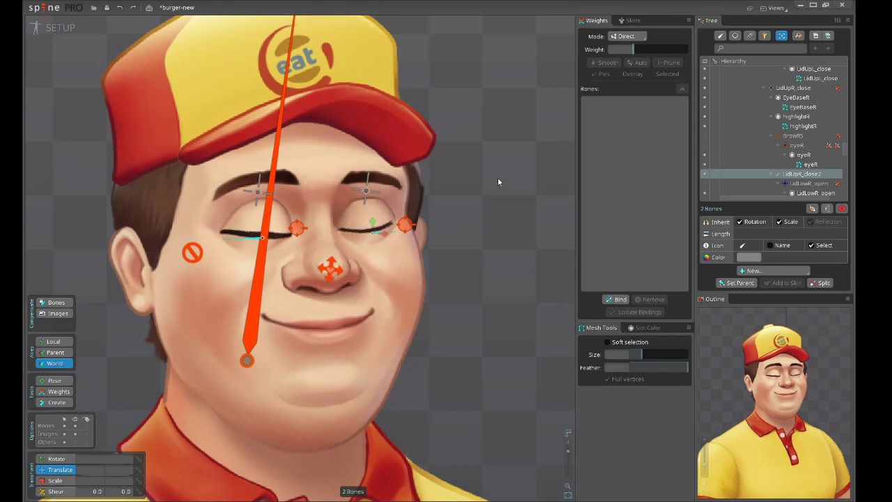
{"action": "scroll", "coordinate": [496, 178], "scroll_direction": "up", "scroll_amount": 4}
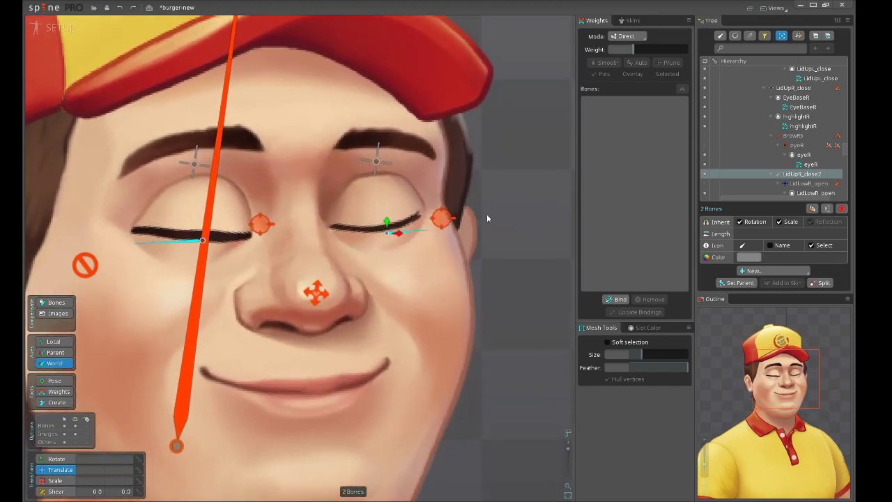
{"action": "left_click_drag", "start_coordinate": [486, 213], "coordinate": [495, 220]}
{"action": "key", "text": "ctrl+z"}
{"action": "key", "text": "ctrl+z"}
{"action": "key", "text": "ctrl+z"}
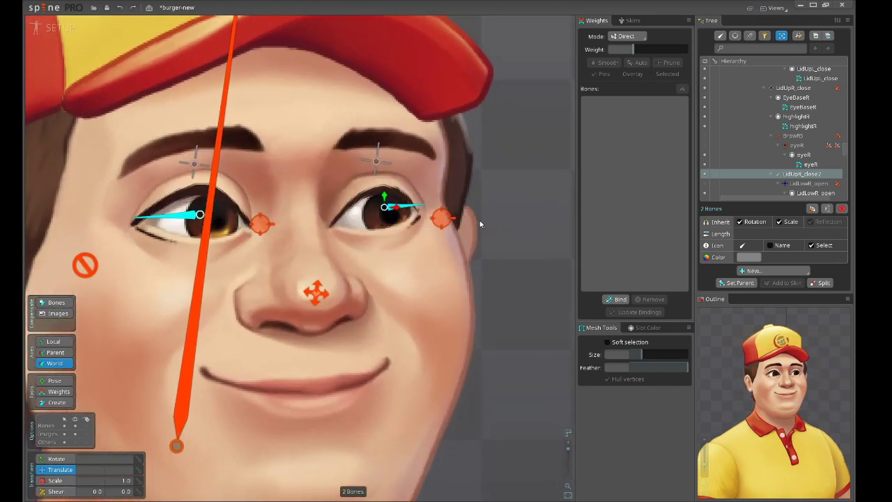
Move only the l-eye control bone around the eye to test how the pupil and lids follow, and undo the last move
{"action": "left_click", "coordinate": [441, 218]}
{"action": "scroll", "coordinate": [491, 214], "scroll_direction": "up", "scroll_amount": 2}
{"action": "left_click_drag", "start_coordinate": [499, 215], "coordinate": [312, 217]}
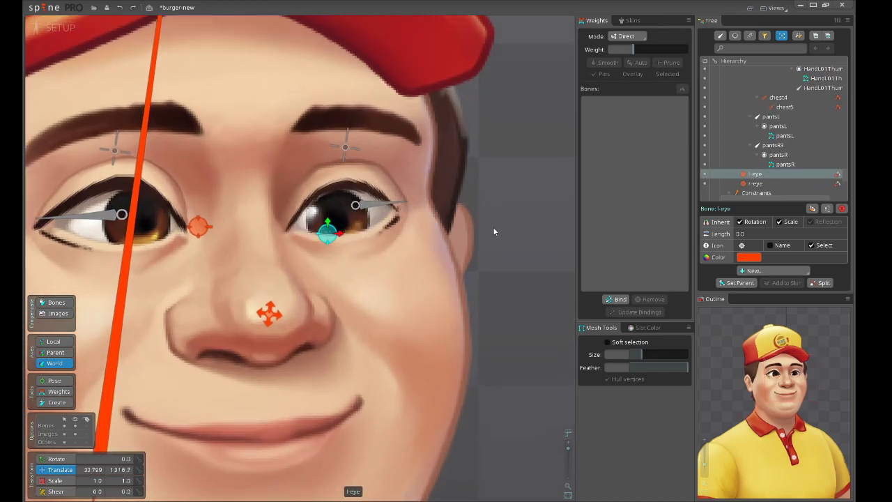
{"action": "left_click_drag", "start_coordinate": [494, 231], "coordinate": [393, 210]}
{"action": "scroll", "coordinate": [520, 187], "scroll_direction": "down", "scroll_amount": 1}
{"action": "left_click_drag", "start_coordinate": [480, 217], "coordinate": [482, 148]}
{"action": "scroll", "coordinate": [453, 231], "scroll_direction": "up", "scroll_amount": 1}
{"action": "scroll", "coordinate": [456, 210], "scroll_direction": "up", "scroll_amount": 3}
{"action": "scroll", "coordinate": [431, 199], "scroll_direction": "down", "scroll_amount": 2}
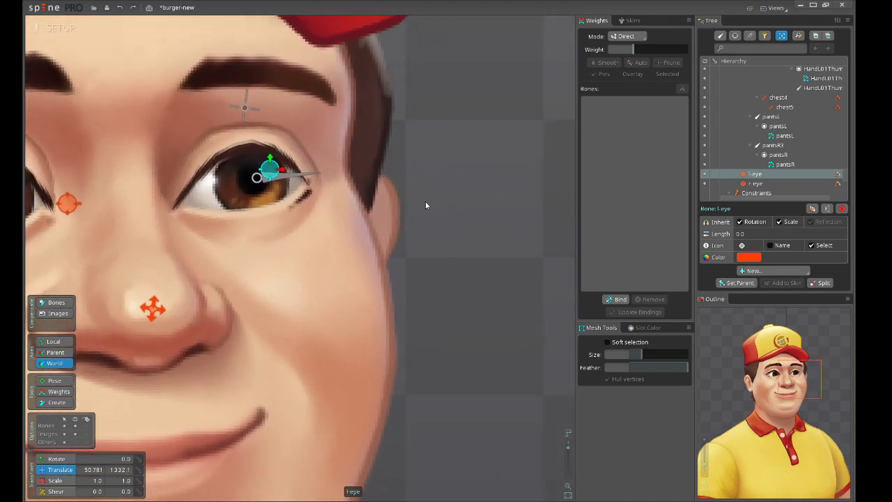
{"action": "left_click_drag", "start_coordinate": [426, 203], "coordinate": [469, 215]}
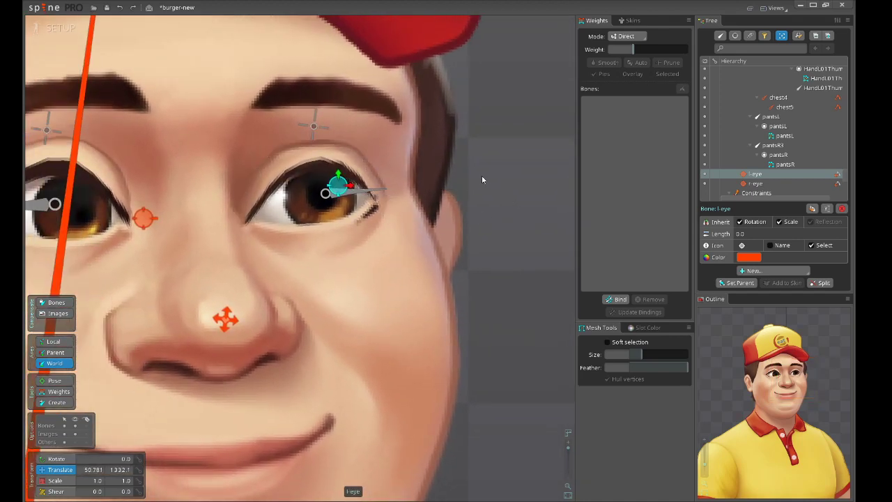
{"action": "left_click_drag", "start_coordinate": [496, 183], "coordinate": [488, 212]}
{"action": "scroll", "coordinate": [323, 184], "scroll_direction": "up", "scroll_amount": 2}
{"action": "scroll", "coordinate": [323, 184], "scroll_direction": "down", "scroll_amount": 3}
{"action": "scroll", "coordinate": [487, 207], "scroll_direction": "down", "scroll_amount": 5}
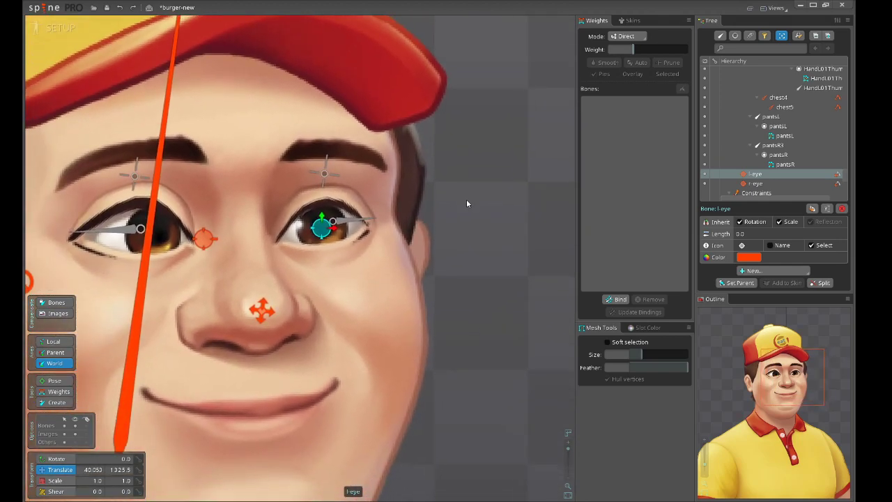
{"action": "scroll", "coordinate": [459, 203], "scroll_direction": "up", "scroll_amount": 4}
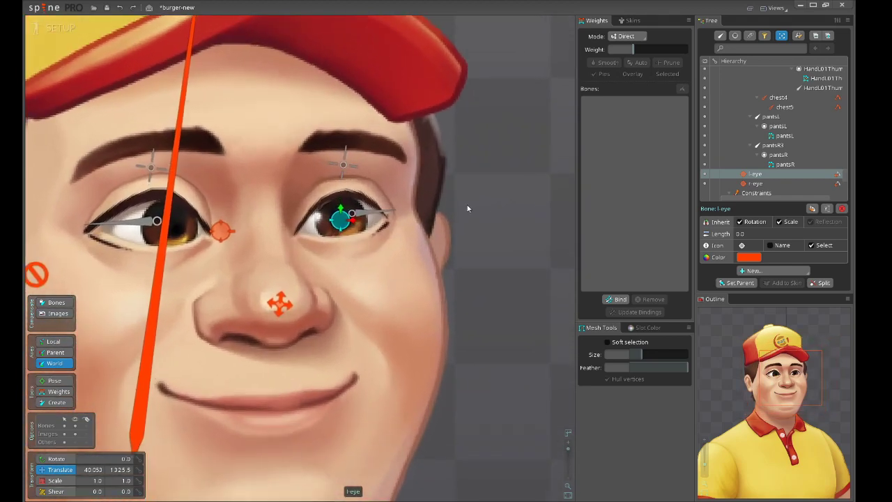
{"action": "key", "text": "ctrl+z"}
{"action": "scroll", "coordinate": [480, 182], "scroll_direction": "down", "scroll_amount": 3}
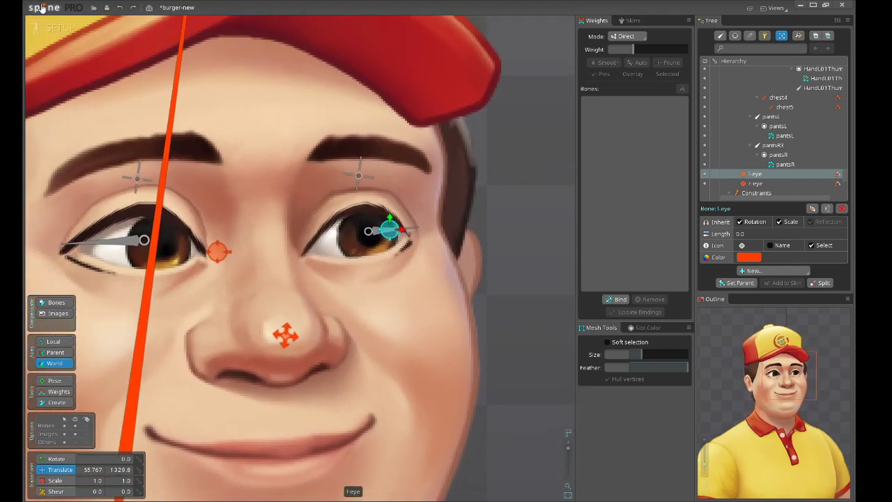
Open the recent project "tutorial", discarding the unsaved changes to burger-new
{"action": "left_click", "coordinate": [43, 9]}
{"action": "mouse_move", "coordinate": [70, 44]}
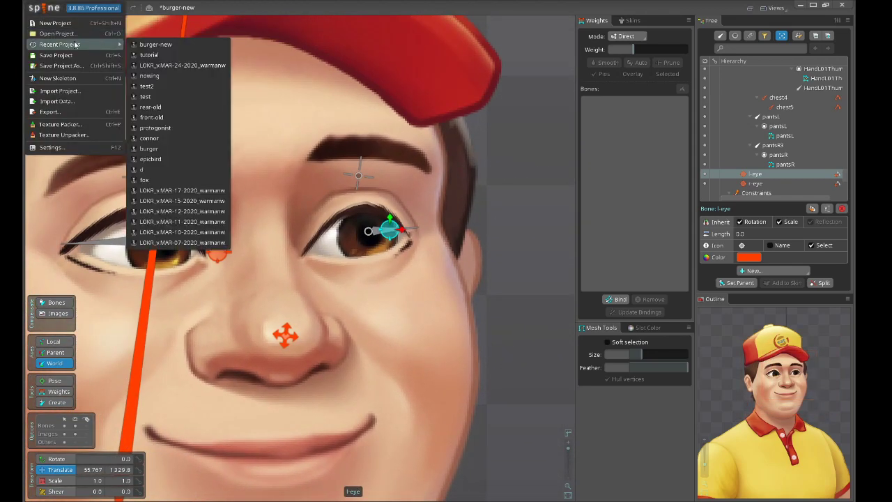
{"action": "left_click", "coordinate": [181, 55]}
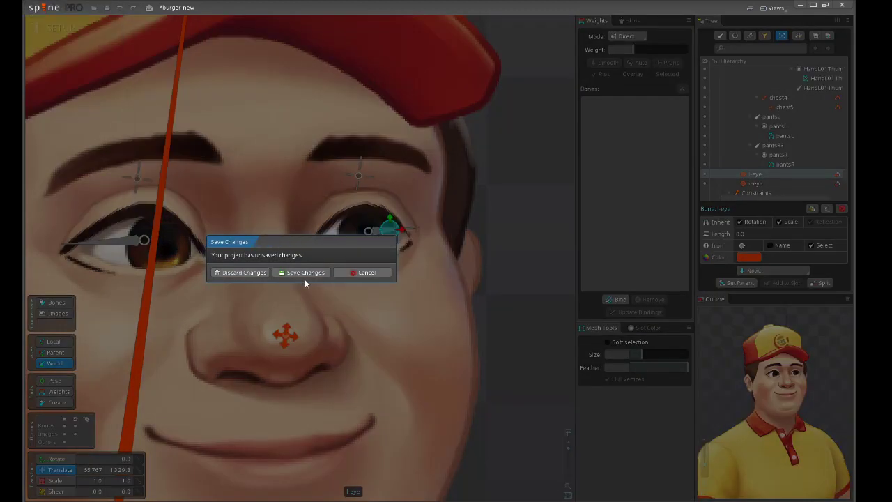
{"action": "left_click", "coordinate": [241, 272]}
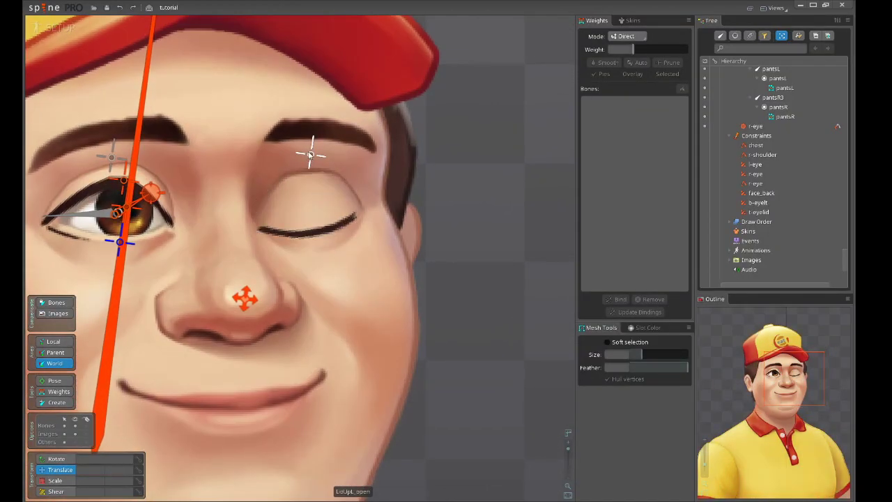
Move the LidUpL_open bone off the face and spread its eyelid, eye base, iris and highlight meshes apart beside the head
{"action": "left_click", "coordinate": [311, 155]}
{"action": "scroll", "coordinate": [418, 273], "scroll_direction": "down", "scroll_amount": 2}
{"action": "left_click_drag", "start_coordinate": [460, 208], "coordinate": [553, 189]}
{"action": "scroll", "coordinate": [387, 212], "scroll_direction": "up", "scroll_amount": 2}
{"action": "left_click", "coordinate": [416, 180]}
{"action": "left_click_drag", "start_coordinate": [408, 178], "coordinate": [479, 168]}
{"action": "left_click_drag", "start_coordinate": [407, 233], "coordinate": [475, 340]}
{"action": "left_click_drag", "start_coordinate": [406, 219], "coordinate": [474, 269]}
{"action": "left_click_drag", "start_coordinate": [377, 208], "coordinate": [406, 249]}
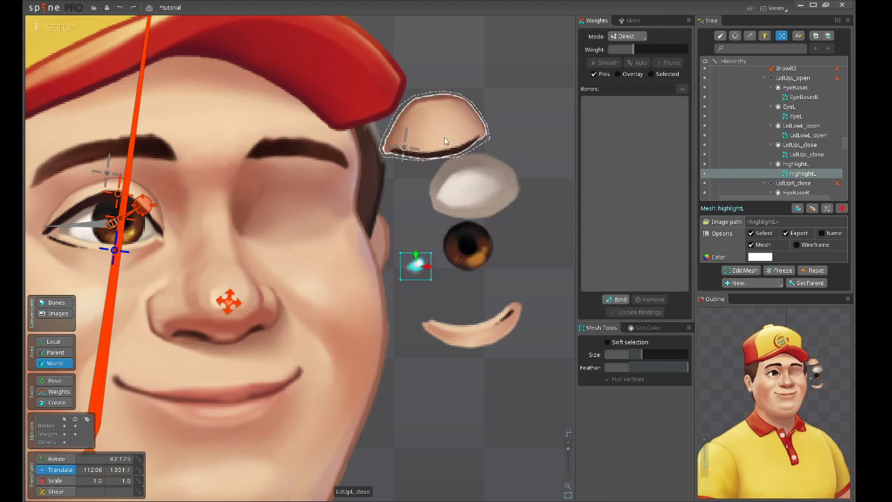
Select the LidUpL_close mesh and examine its vertex layout along the lid and lash line
{"action": "left_click_drag", "start_coordinate": [507, 147], "coordinate": [448, 147]}
{"action": "left_click", "coordinate": [369, 120]}
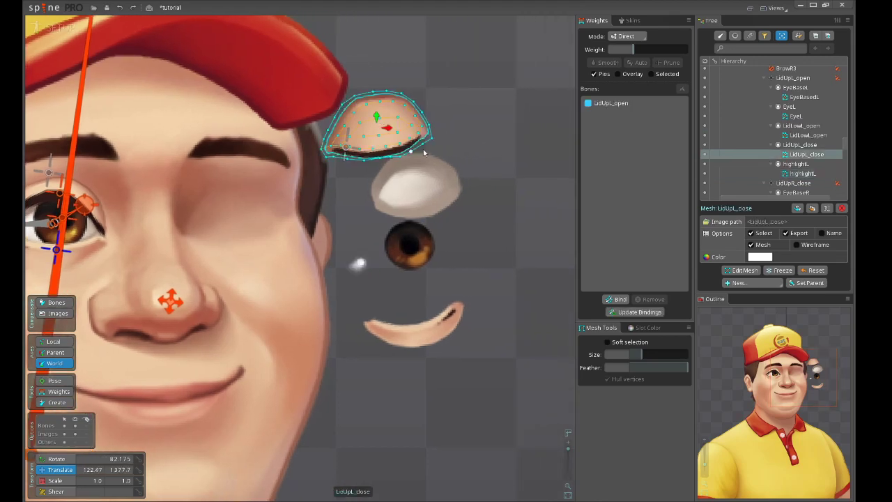
{"action": "scroll", "coordinate": [418, 136], "scroll_direction": "up", "scroll_amount": 2}
{"action": "left_click_drag", "start_coordinate": [429, 145], "coordinate": [451, 102]}
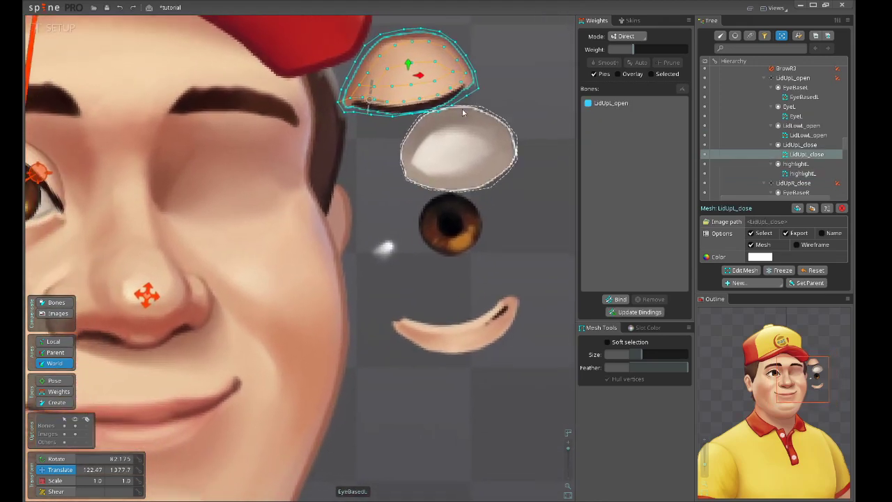
{"action": "scroll", "coordinate": [414, 63], "scroll_direction": "down", "scroll_amount": 2}
{"action": "left_click_drag", "start_coordinate": [416, 71], "coordinate": [399, 147]}
{"action": "scroll", "coordinate": [376, 175], "scroll_direction": "up", "scroll_amount": 2}
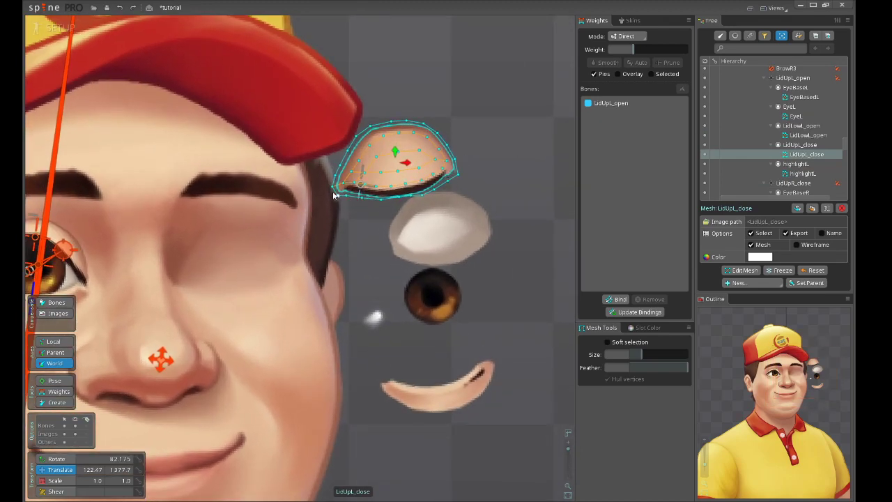
{"action": "scroll", "coordinate": [422, 182], "scroll_direction": "up", "scroll_amount": 1}
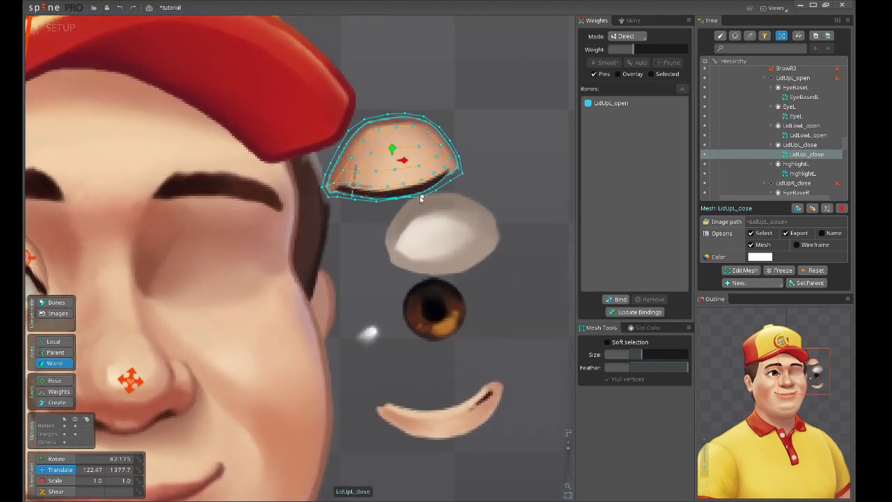
{"action": "left_click_drag", "start_coordinate": [442, 421], "coordinate": [443, 327]}
{"action": "scroll", "coordinate": [442, 327], "scroll_direction": "down", "scroll_amount": 2}
{"action": "scroll", "coordinate": [441, 307], "scroll_direction": "up", "scroll_amount": 2}
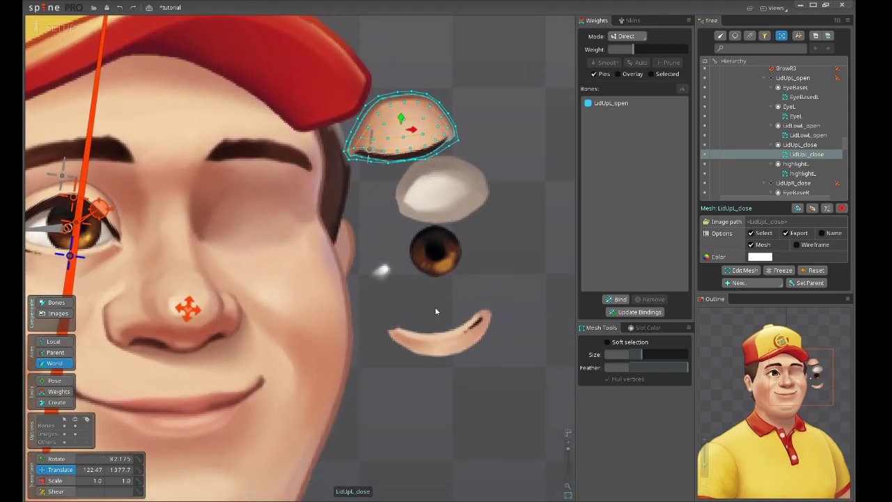
Examine the vertices of the LidLowL_open mesh, try moving it upward, and undo the move
{"action": "left_click", "coordinate": [445, 337]}
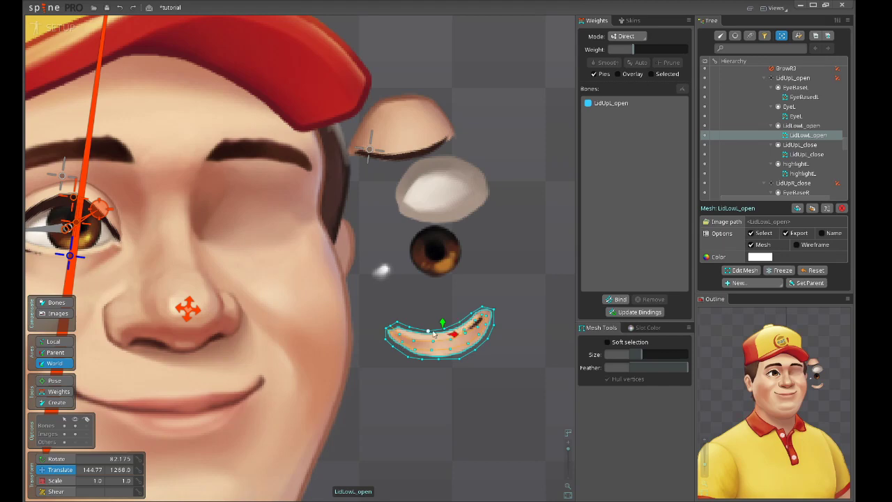
{"action": "scroll", "coordinate": [453, 335], "scroll_direction": "up", "scroll_amount": 2}
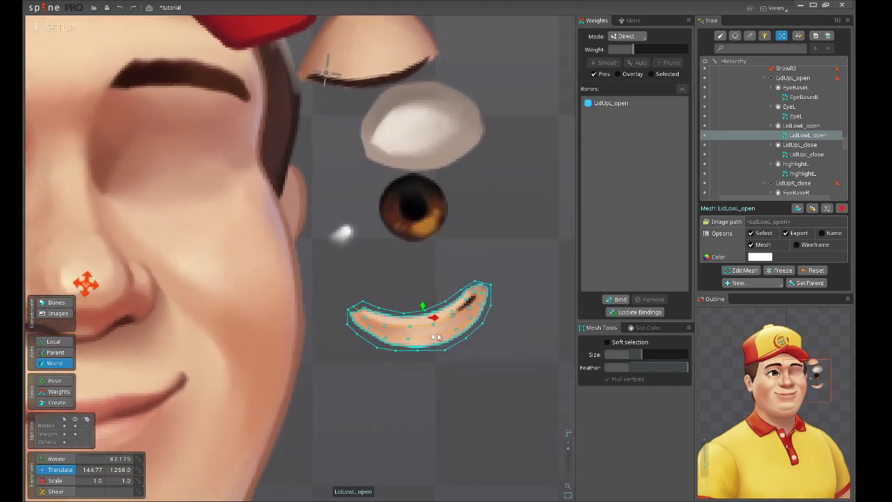
{"action": "scroll", "coordinate": [439, 337], "scroll_direction": "down", "scroll_amount": 2}
{"action": "left_click_drag", "start_coordinate": [429, 322], "coordinate": [428, 293]}
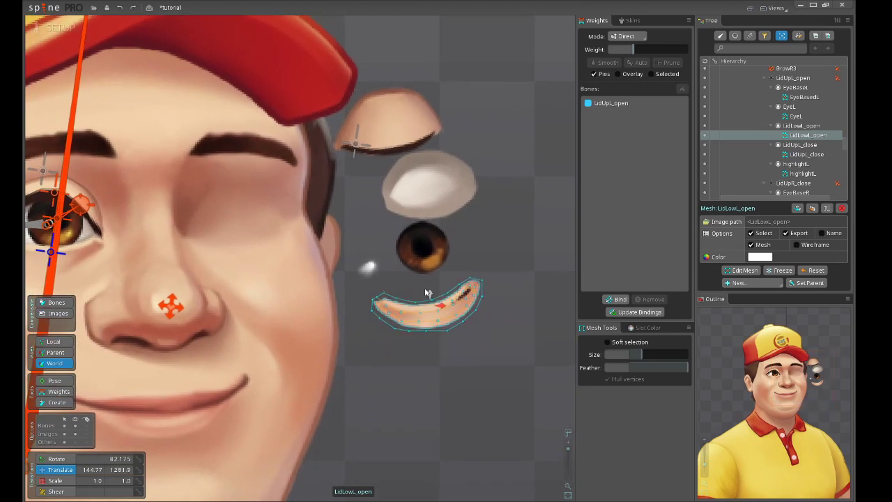
{"action": "key", "text": "ctrl+z"}
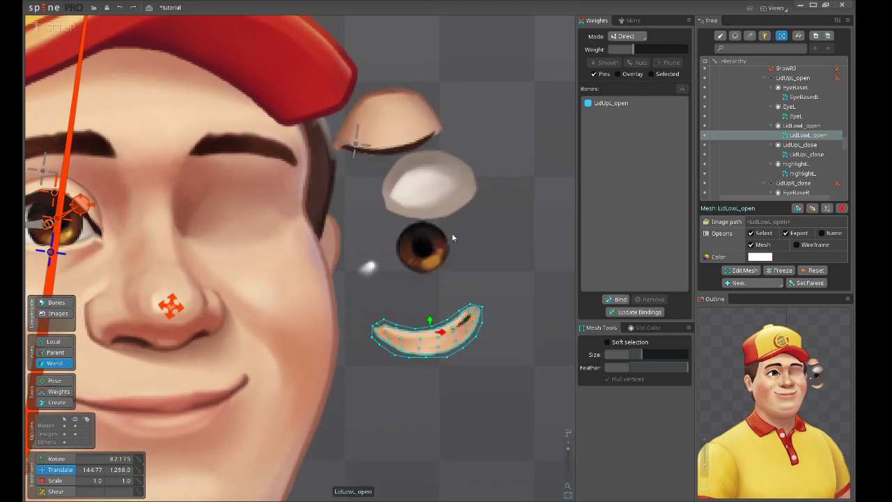
Undo the separation of the eye meshes and the move of the LidUpL_open bone
{"action": "key", "text": "ctrl+z"}
{"action": "key", "text": "ctrl+z"}
{"action": "key", "text": "ctrl+z"}
{"action": "key", "text": "ctrl+z"}
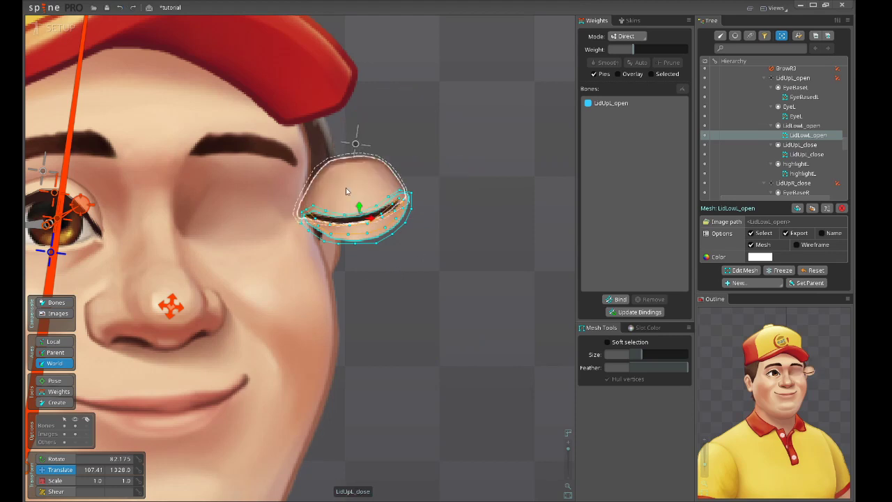
{"action": "left_click", "coordinate": [403, 239]}
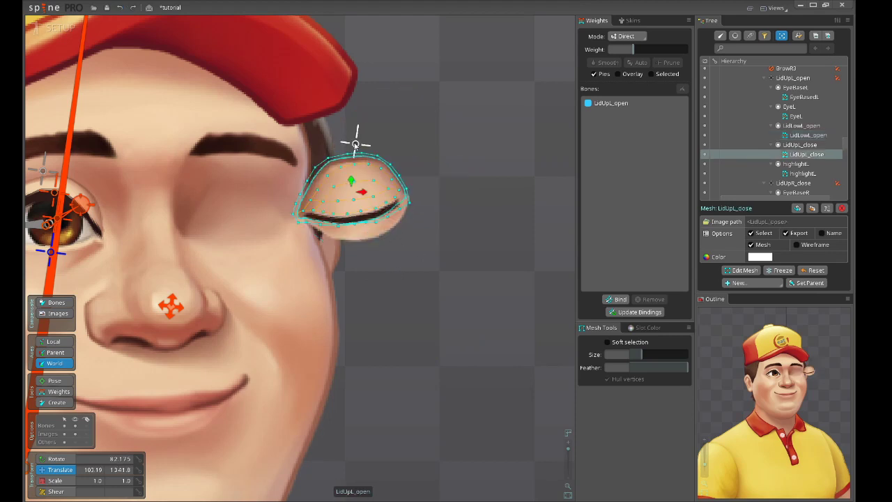
{"action": "left_click_drag", "start_coordinate": [398, 301], "coordinate": [447, 295]}
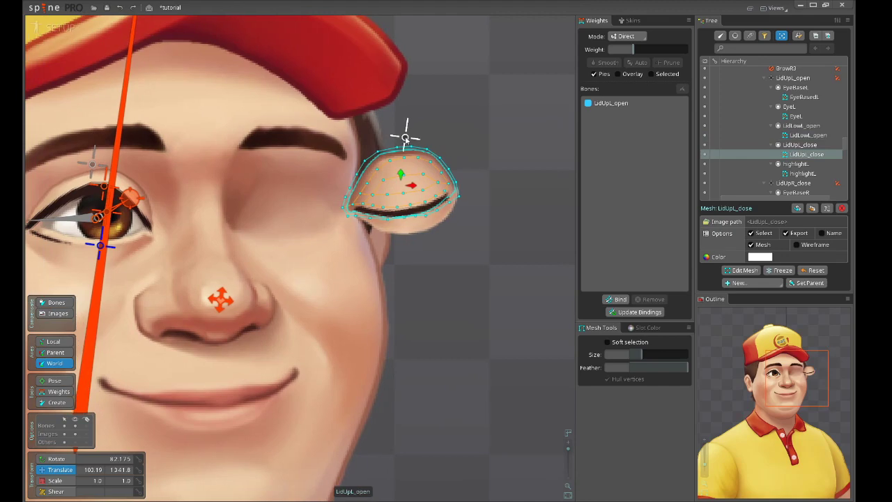
{"action": "key", "text": "ctrl+z"}
Create a child bone of LidUpL_open at the middle of the closed upper eyelid's lash line
{"action": "scroll", "coordinate": [430, 200], "scroll_direction": "up", "scroll_amount": 4}
{"action": "left_click", "coordinate": [352, 153]}
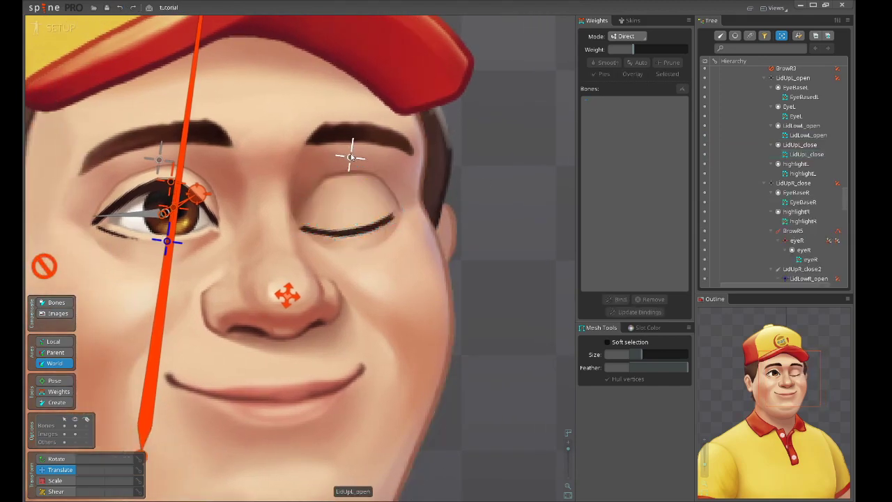
{"action": "scroll", "coordinate": [327, 204], "scroll_direction": "up", "scroll_amount": 2}
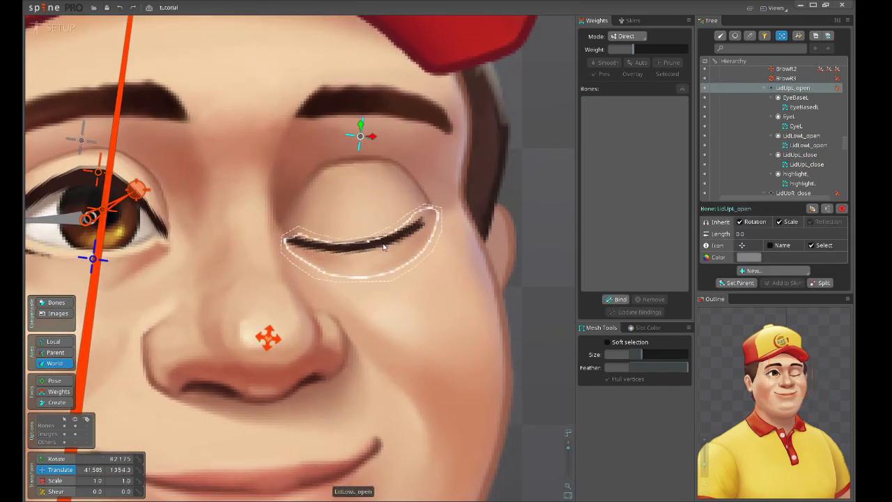
{"action": "key", "text": "c"}
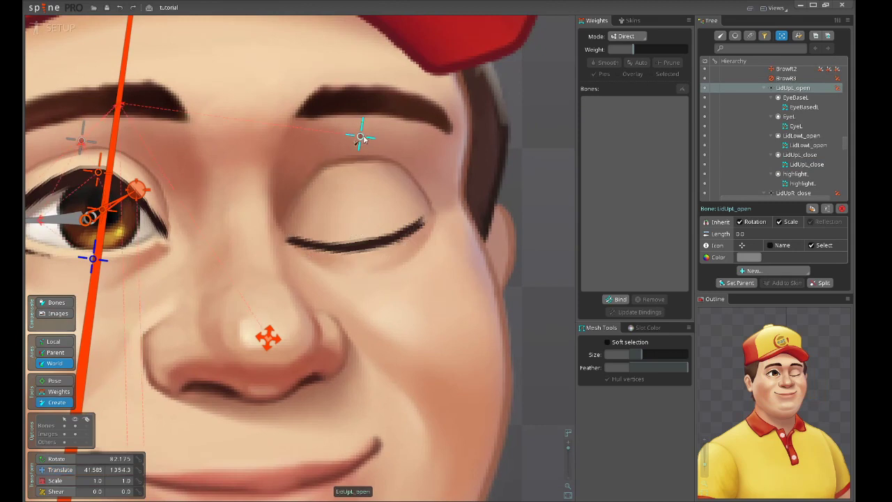
{"action": "left_click", "coordinate": [358, 240]}
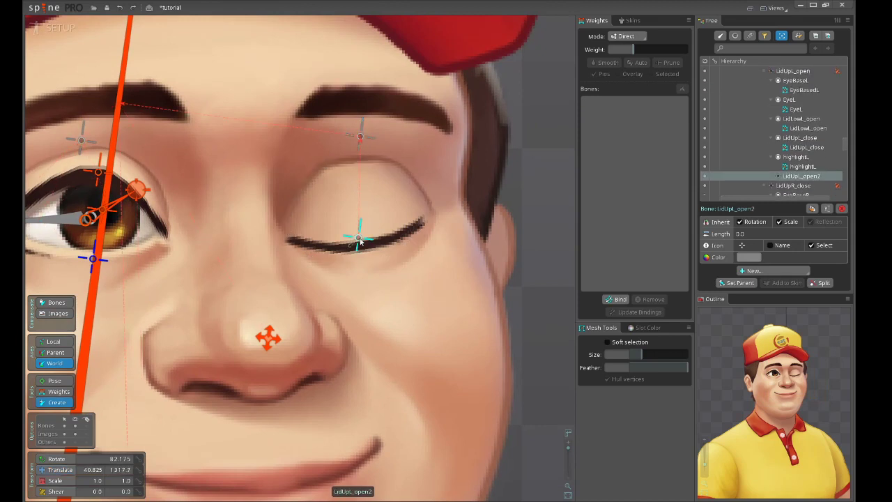
Create a second child bone of LidUpL_open slightly below the closed lash line, at about 42.2, 1312.5 in world coordinates
{"action": "left_click", "coordinate": [360, 137]}
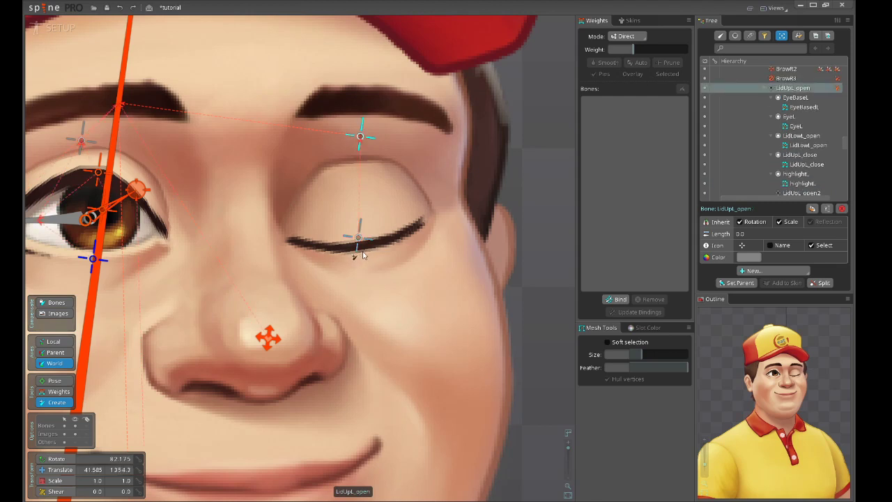
{"action": "left_click", "coordinate": [358, 251]}
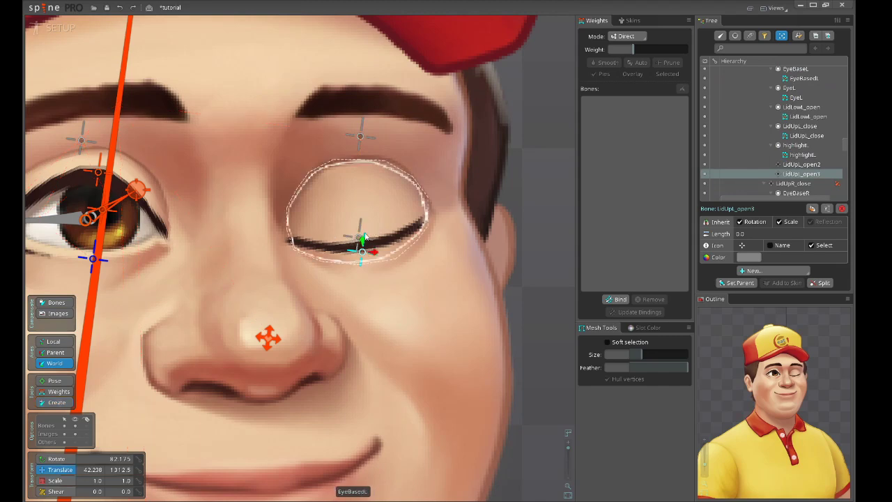
{"action": "scroll", "coordinate": [375, 231], "scroll_direction": "down", "scroll_amount": 3}
{"action": "left_click", "coordinate": [360, 168]}
{"action": "scroll", "coordinate": [360, 169], "scroll_direction": "up", "scroll_amount": 3}
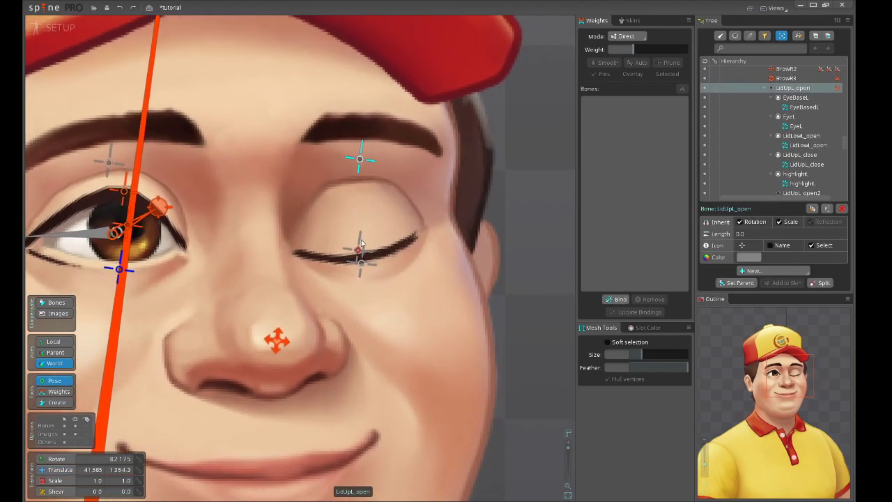
Bind the LidUpL_open2 bone to the LidUpL_close mesh
{"action": "left_click", "coordinate": [351, 202]}
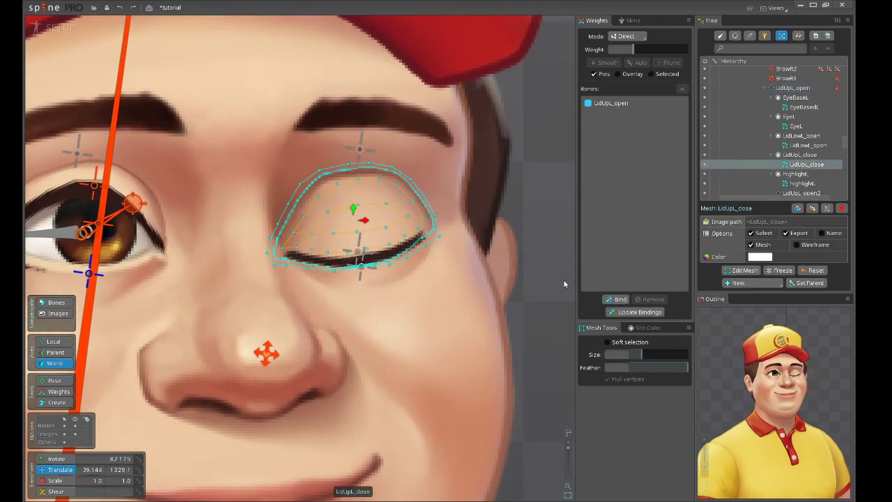
{"action": "left_click", "coordinate": [616, 300]}
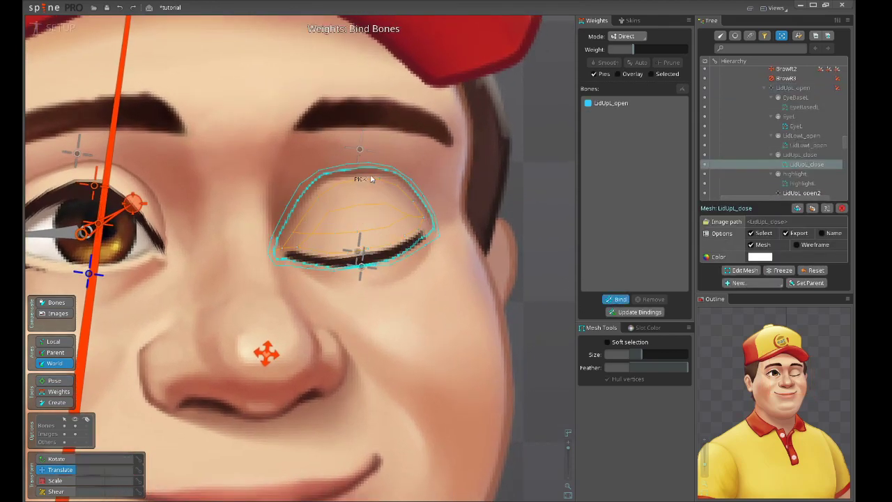
{"action": "left_click", "coordinate": [359, 255]}
{"action": "left_click", "coordinate": [616, 300]}
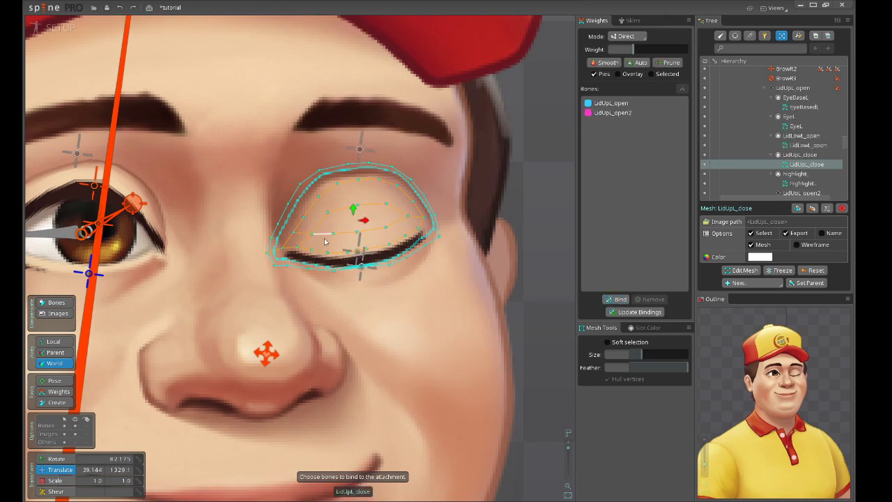
{"action": "key", "text": "Escape"}
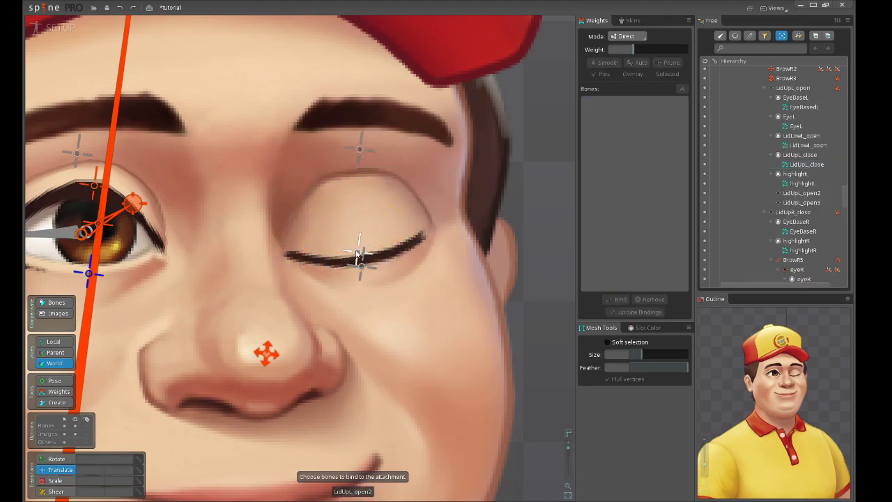
Bind the LidUpL_open3 bone to the LidLowL_open mesh
{"action": "scroll", "coordinate": [359, 252], "scroll_direction": "up", "scroll_amount": 2}
{"action": "left_click", "coordinate": [359, 252]}
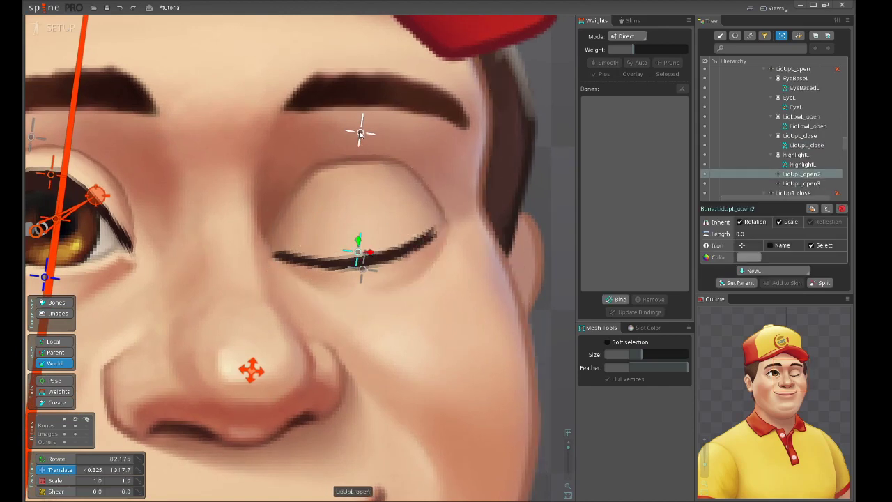
{"action": "left_click", "coordinate": [363, 272]}
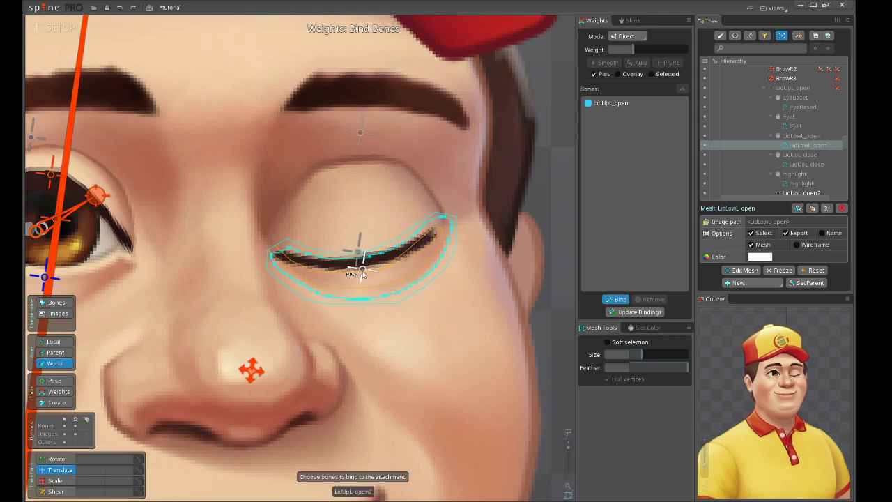
{"action": "left_click", "coordinate": [363, 271]}
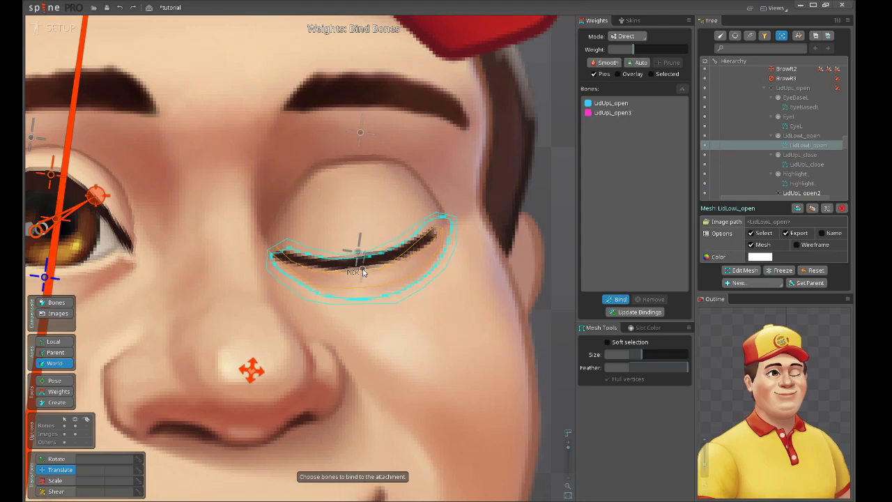
{"action": "scroll", "coordinate": [359, 264], "scroll_direction": "down", "scroll_amount": 3}
{"action": "left_click", "coordinate": [618, 299]}
{"action": "scroll", "coordinate": [348, 237], "scroll_direction": "up", "scroll_amount": 2}
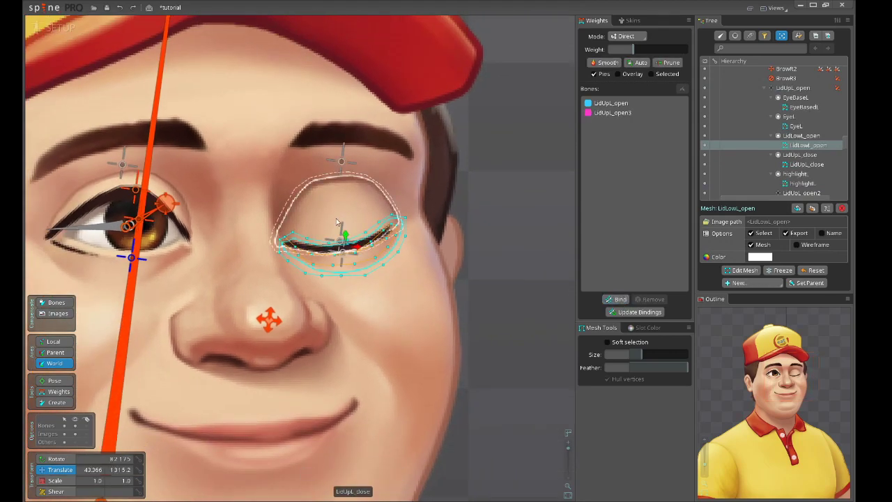
Set up weight painting on the LidUpL_close mesh in Add mode with LidUpL_open2 as the active bone
{"action": "left_click", "coordinate": [382, 213]}
{"action": "left_click_drag", "start_coordinate": [244, 132], "coordinate": [532, 350]}
{"action": "left_click", "coordinate": [337, 223]}
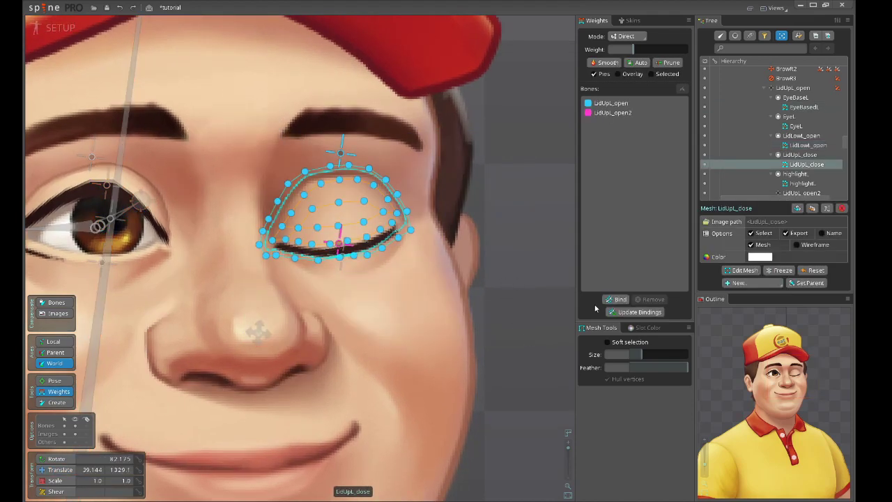
{"action": "left_click_drag", "start_coordinate": [225, 133], "coordinate": [411, 264]}
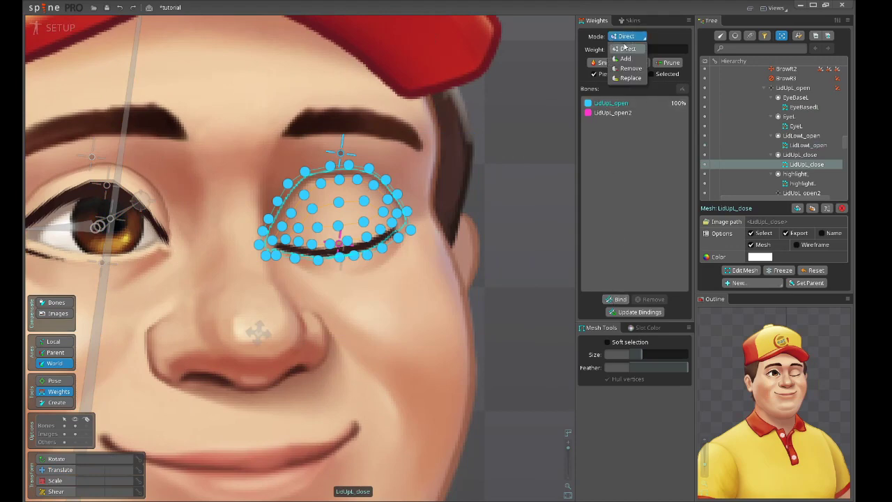
{"action": "left_click", "coordinate": [626, 58]}
{"action": "scroll", "coordinate": [390, 188], "scroll_direction": "up", "scroll_amount": 2}
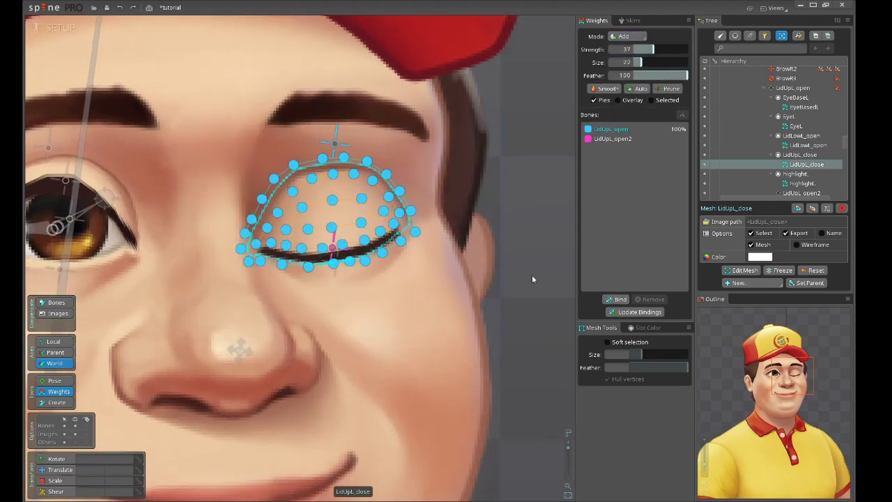
{"action": "left_click", "coordinate": [612, 139]}
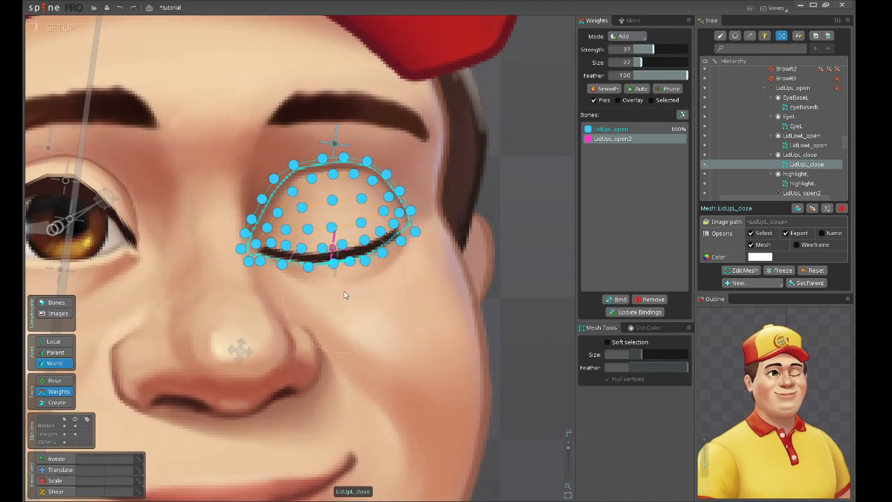
{"action": "scroll", "coordinate": [342, 293], "scroll_direction": "down", "scroll_amount": 1}
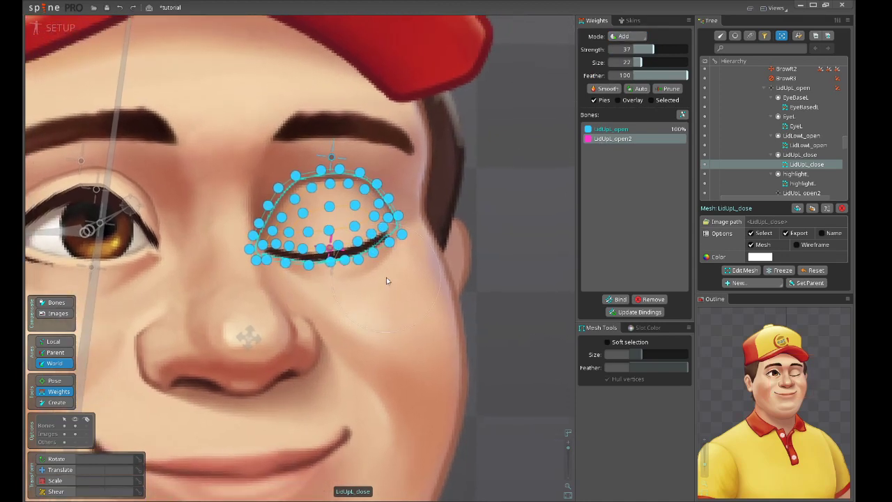
{"action": "scroll", "coordinate": [353, 328], "scroll_direction": "up", "scroll_amount": 1}
{"action": "scroll", "coordinate": [333, 335], "scroll_direction": "down", "scroll_amount": 1}
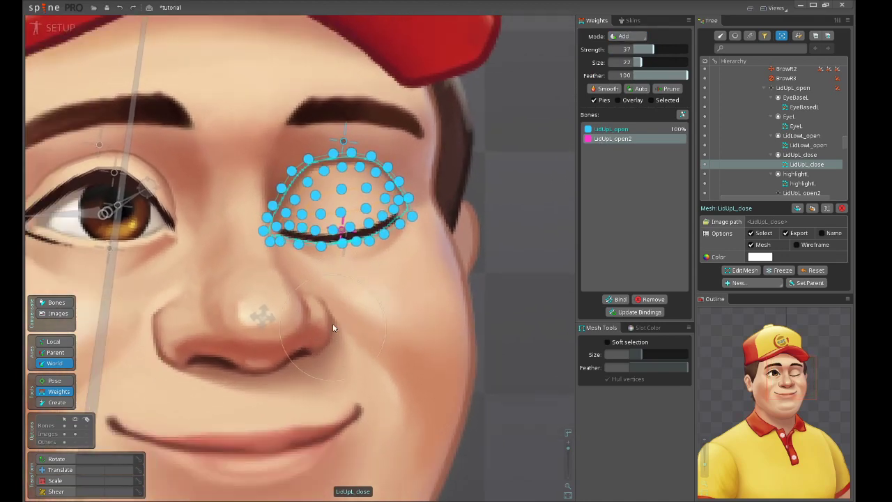
{"action": "scroll", "coordinate": [340, 283], "scroll_direction": "up", "scroll_amount": 1}
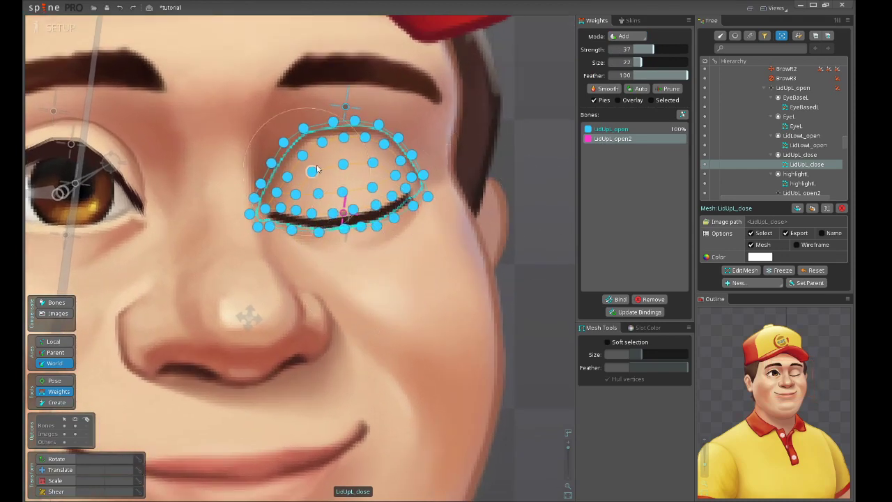
{"action": "left_click_drag", "start_coordinate": [410, 261], "coordinate": [391, 301]}
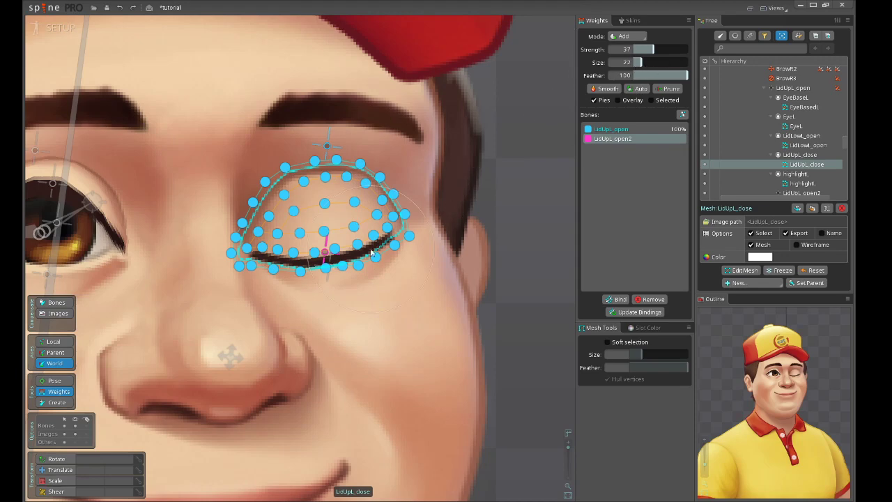
{"action": "left_click_drag", "start_coordinate": [336, 247], "coordinate": [308, 218]}
{"action": "scroll", "coordinate": [312, 239], "scroll_direction": "down", "scroll_amount": 2}
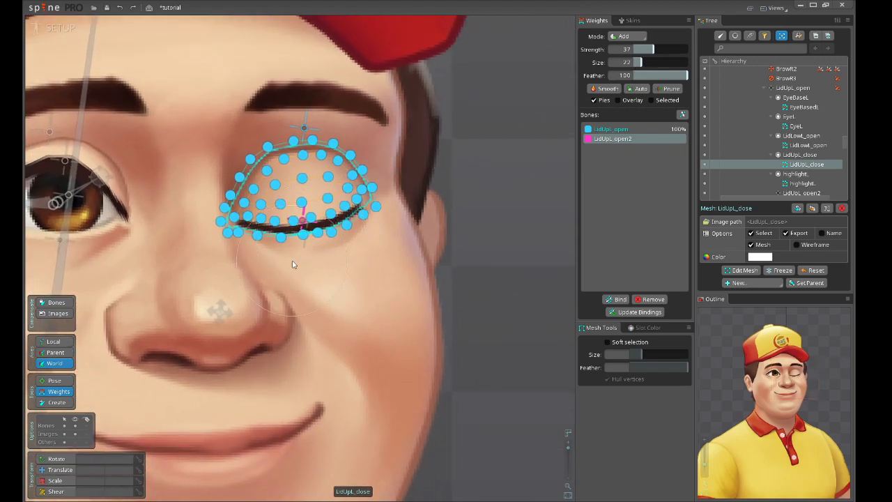
{"action": "left_click_drag", "start_coordinate": [298, 262], "coordinate": [349, 251]}
Paint LidUpL_open2 weights along the lash line of the LidUpL_close mesh, fading toward the crease, and reduce the brush strength to 13
{"action": "left_click", "coordinate": [626, 129]}
{"action": "left_click", "coordinate": [621, 140]}
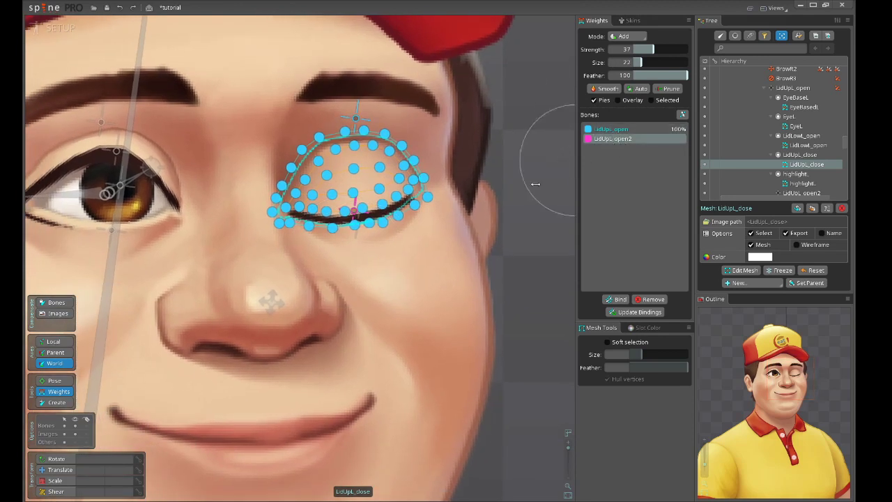
{"action": "left_click_drag", "start_coordinate": [364, 270], "coordinate": [355, 240]}
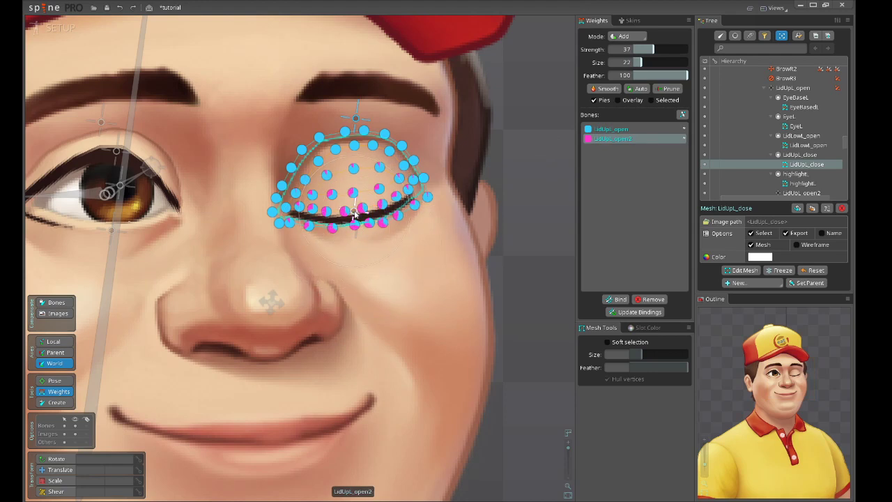
{"action": "scroll", "coordinate": [353, 216], "scroll_direction": "up", "scroll_amount": 3}
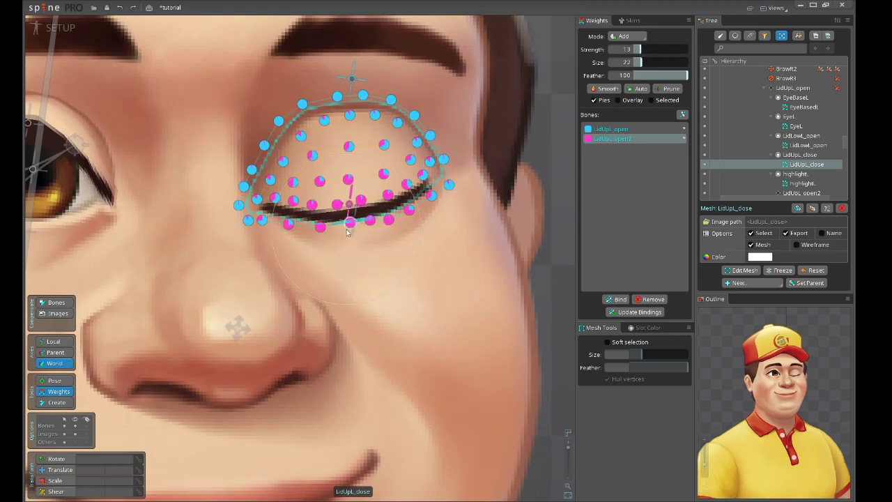
{"action": "left_click_drag", "start_coordinate": [445, 210], "coordinate": [423, 217]}
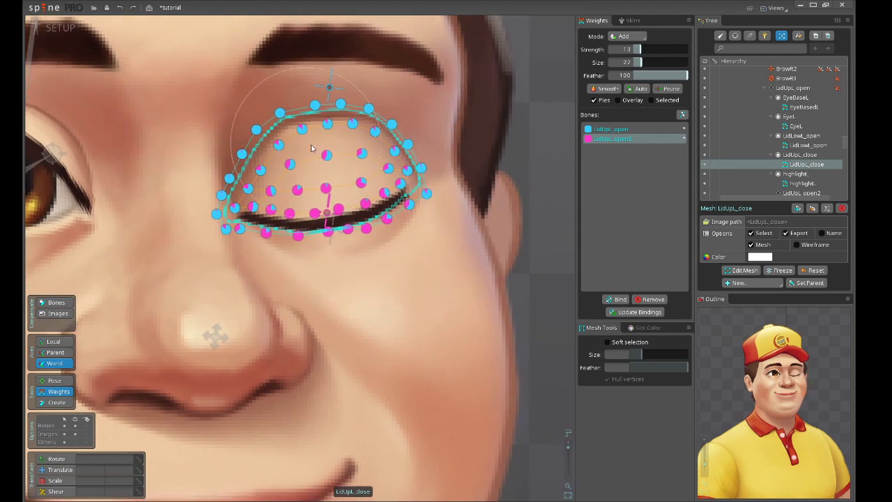
{"action": "scroll", "coordinate": [314, 258], "scroll_direction": "down", "scroll_amount": 3}
{"action": "scroll", "coordinate": [249, 171], "scroll_direction": "up", "scroll_amount": 3}
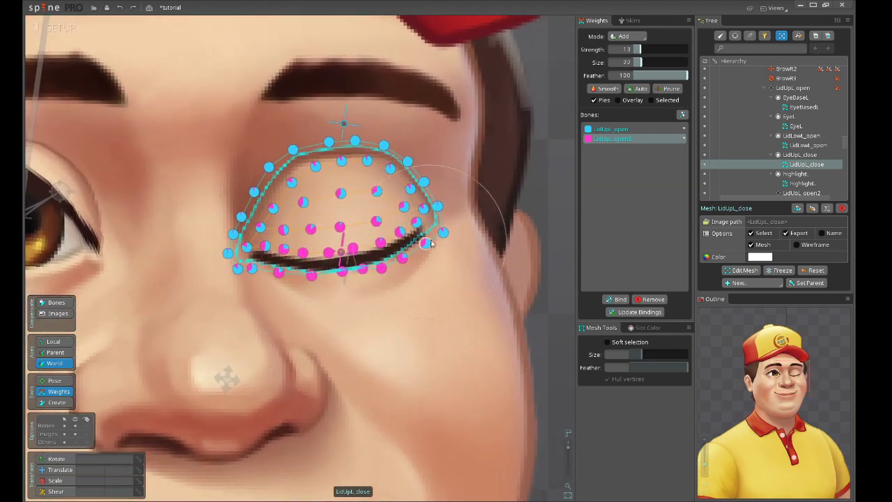
Leave weight painting, select the LidUpL_open2 bone and switch to Animate mode
{"action": "key", "text": "v"}
{"action": "key", "text": "space"}
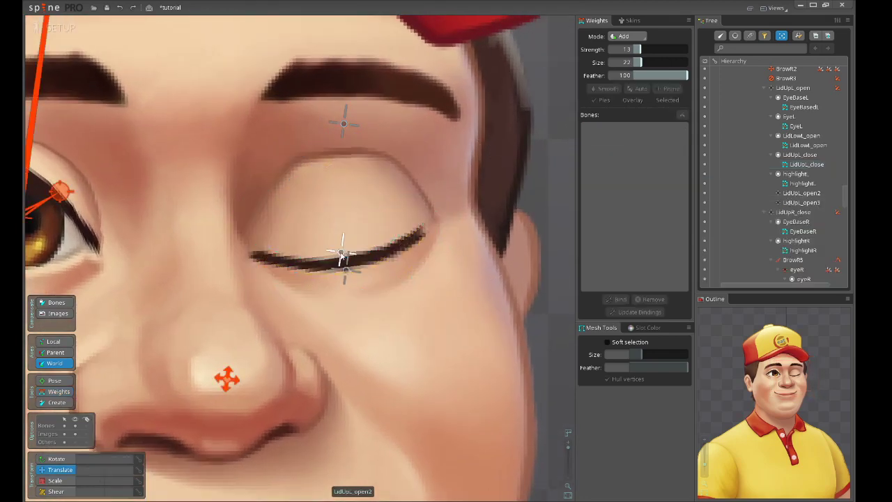
{"action": "mouse_move", "coordinate": [342, 254]}
{"action": "left_mouse_down"}
{"action": "mouse_move", "coordinate": [336, 182]}
{"action": "mouse_move", "coordinate": [341, 251]}
{"action": "left_mouse_up"}
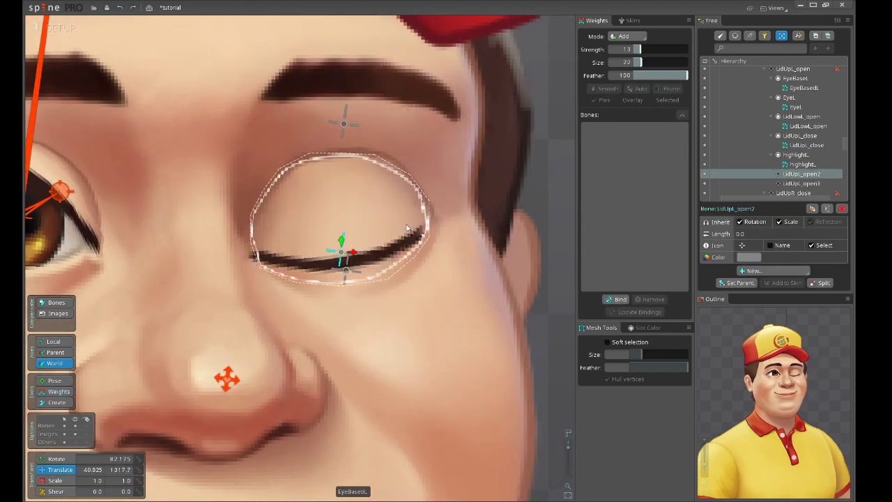
{"action": "left_click", "coordinate": [57, 28]}
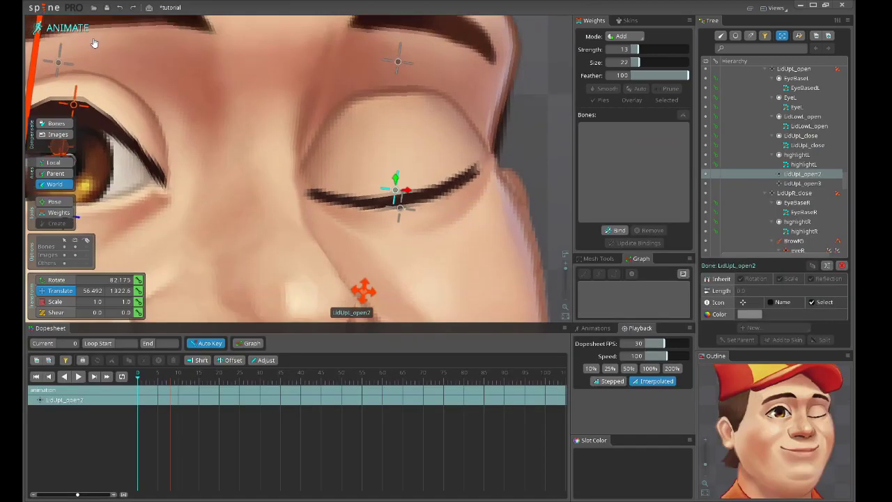
Delete the existing BrowR2 translate keys from the animation
{"action": "scroll", "coordinate": [413, 170], "scroll_direction": "down", "scroll_amount": 4}
{"action": "scroll", "coordinate": [382, 185], "scroll_direction": "up", "scroll_amount": 2}
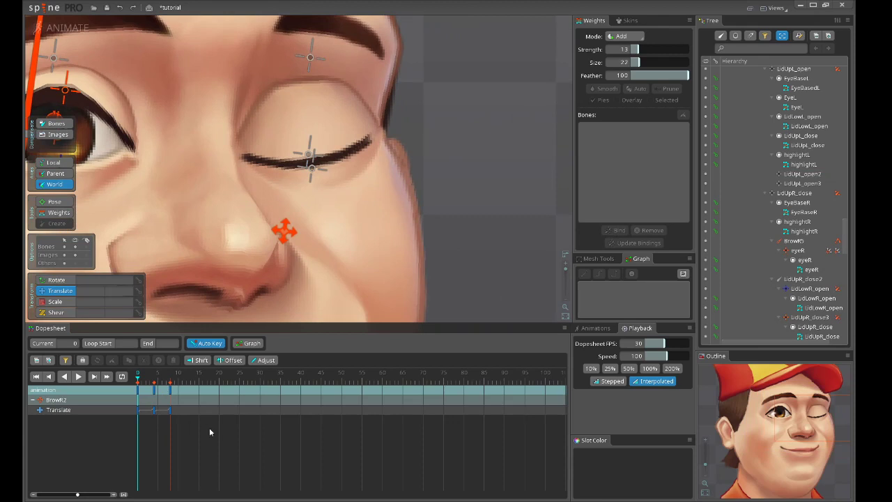
{"action": "left_click_drag", "start_coordinate": [219, 445], "coordinate": [90, 360]}
{"action": "key", "text": "Escape"}
{"action": "left_click_drag", "start_coordinate": [305, 445], "coordinate": [111, 376]}
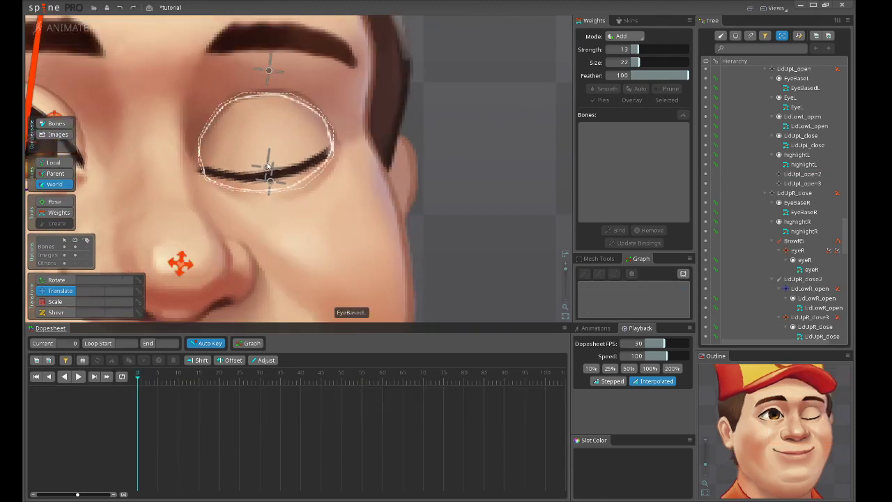
Key LidUpL_open2 in the closed pose at frame 0 and raised to about Y 1338 at frame 10 to open the eye
{"action": "left_click", "coordinate": [267, 166]}
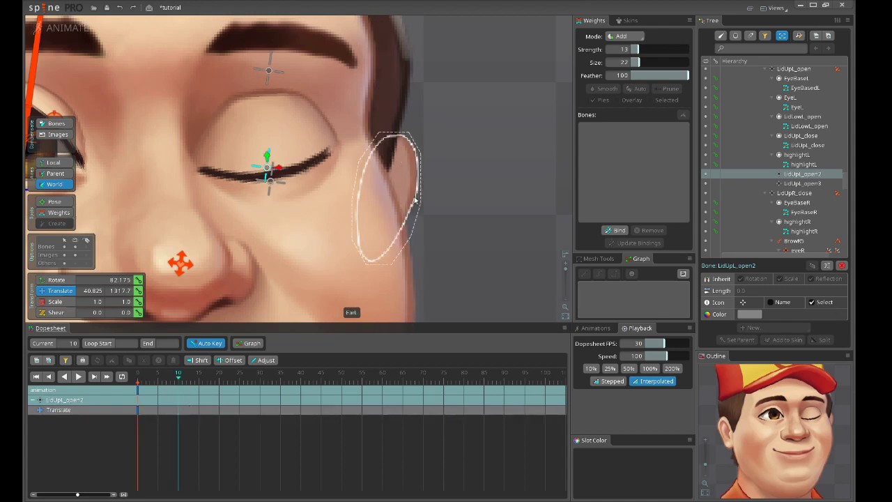
{"action": "left_click_drag", "start_coordinate": [467, 207], "coordinate": [464, 153]}
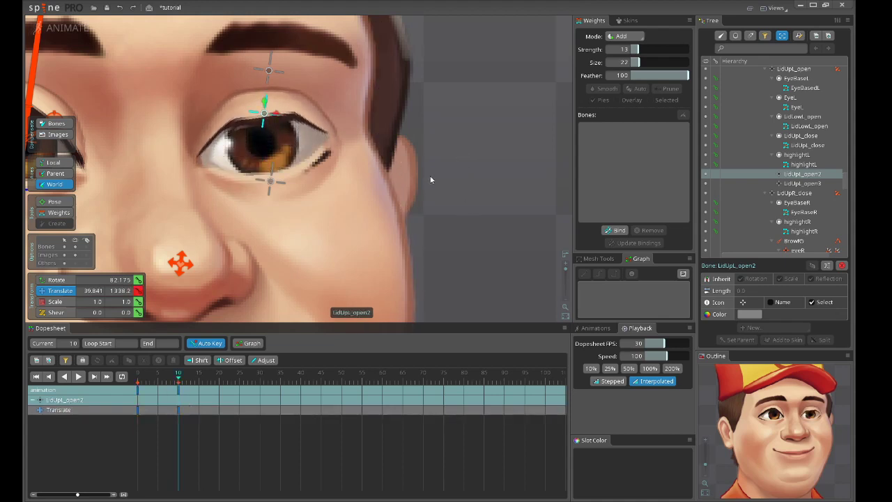
{"action": "left_click", "coordinate": [137, 382]}
{"action": "left_click", "coordinate": [179, 398]}
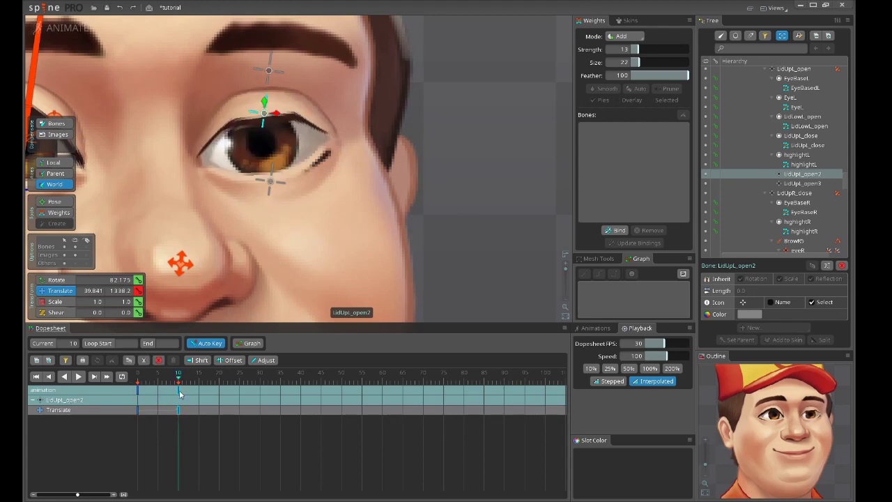
Select the LidUpL_close mesh for weight editing with the LidUpL_open bone active and switch the weights mode to Direct
{"action": "scroll", "coordinate": [272, 139], "scroll_direction": "up", "scroll_amount": 5}
{"action": "left_click", "coordinate": [283, 130]}
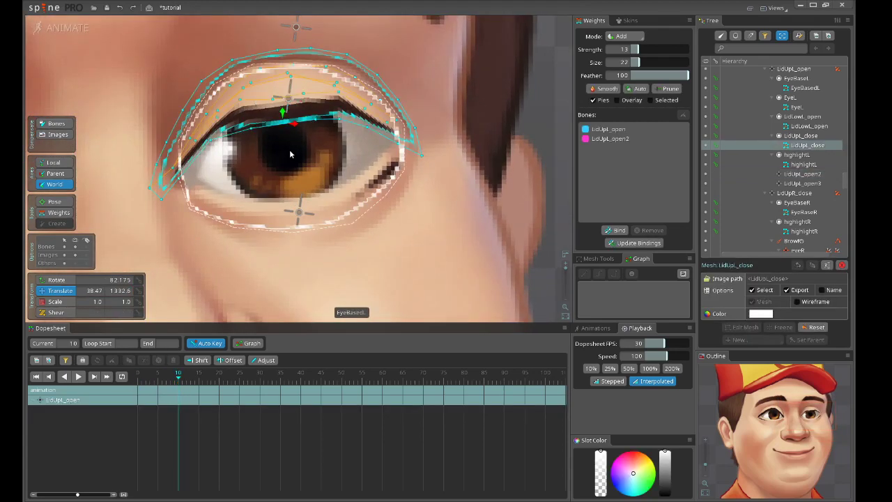
{"action": "scroll", "coordinate": [291, 153], "scroll_direction": "up", "scroll_amount": 2}
{"action": "left_click_drag", "start_coordinate": [300, 147], "coordinate": [362, 113]}
{"action": "key", "text": "g"}
{"action": "scroll", "coordinate": [457, 128], "scroll_direction": "down", "scroll_amount": 3}
{"action": "scroll", "coordinate": [426, 135], "scroll_direction": "up", "scroll_amount": 1}
{"action": "left_click", "coordinate": [607, 129]}
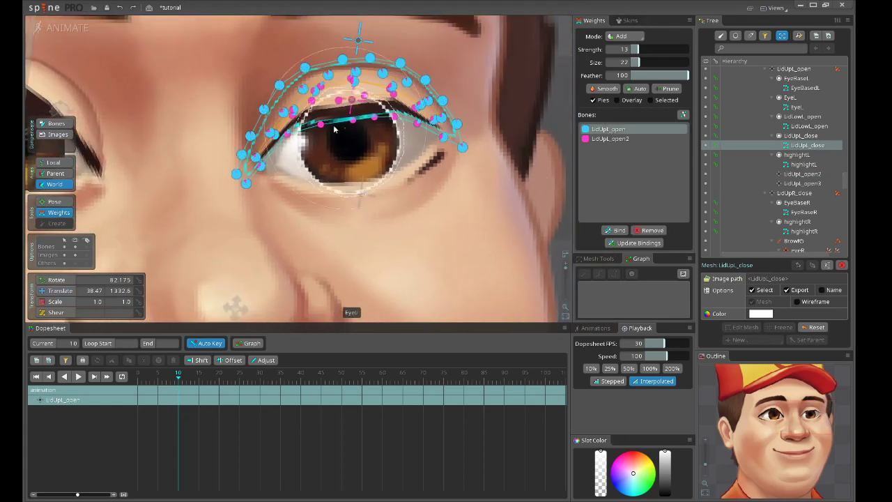
{"action": "scroll", "coordinate": [551, 91], "scroll_direction": "up", "scroll_amount": 2}
{"action": "left_click", "coordinate": [624, 37]}
{"action": "left_click", "coordinate": [625, 50]}
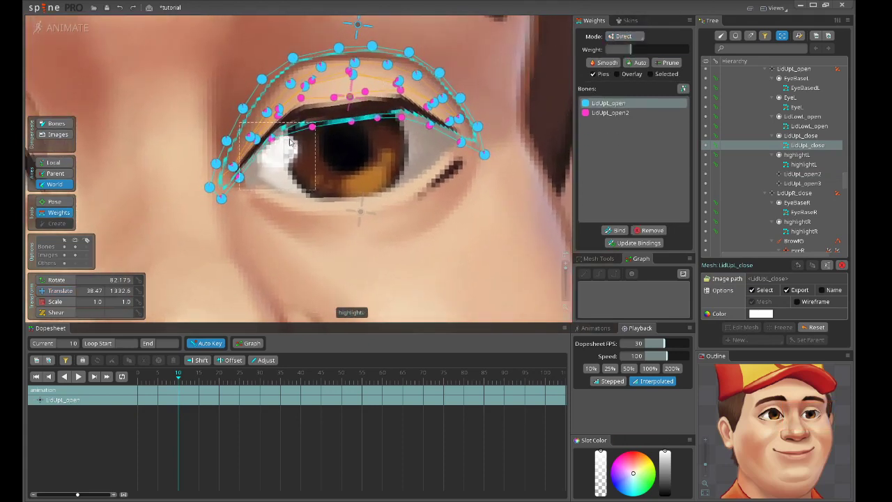
Adjust the LidUpL_open weights of individual LidUpL_close vertices from the inner eye corner along the lid, with about 71% at the corner
{"action": "left_click", "coordinate": [239, 177]}
{"action": "scroll", "coordinate": [239, 187], "scroll_direction": "up", "scroll_amount": 1}
{"action": "left_click_drag", "start_coordinate": [240, 189], "coordinate": [241, 235]}
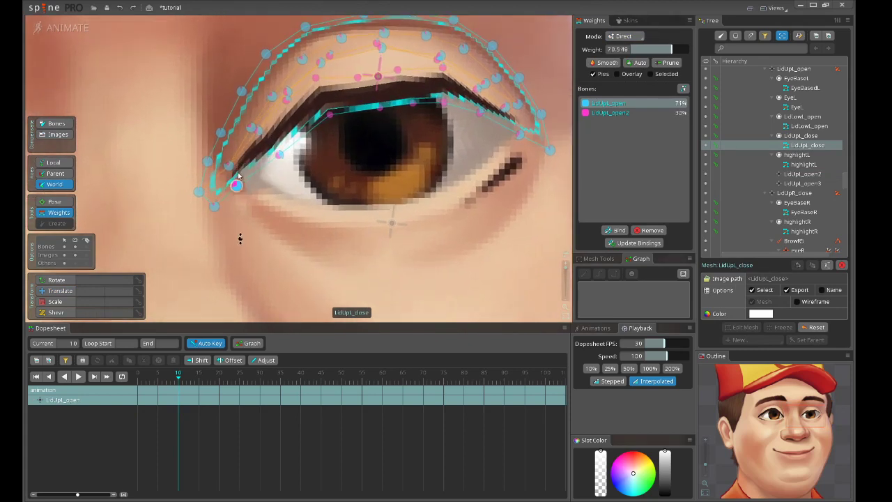
{"action": "left_click", "coordinate": [260, 137]}
{"action": "left_click_drag", "start_coordinate": [261, 137], "coordinate": [261, 187]}
{"action": "left_click_drag", "start_coordinate": [287, 103], "coordinate": [289, 167]}
{"action": "left_click_drag", "start_coordinate": [316, 79], "coordinate": [318, 146]}
Fine-tune the LidUpL_open weights of the eyelid vertices between the lash line and the crease on the LidUpL_close mesh
{"action": "left_click", "coordinate": [358, 79]}
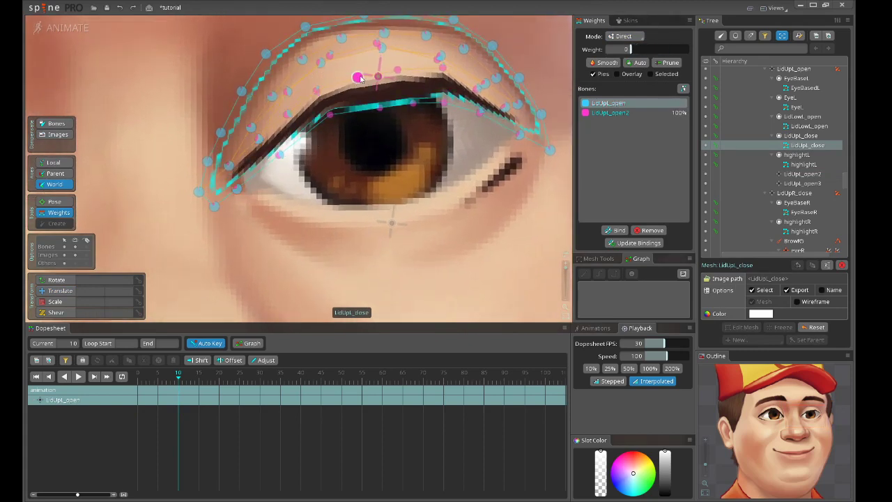
{"action": "left_click_drag", "start_coordinate": [359, 78], "coordinate": [345, 82]}
{"action": "left_click_drag", "start_coordinate": [288, 92], "coordinate": [294, 150]}
{"action": "left_click", "coordinate": [294, 150]}
{"action": "left_click", "coordinate": [287, 95]}
{"action": "left_click", "coordinate": [321, 65]}
{"action": "left_click_drag", "start_coordinate": [322, 66], "coordinate": [325, 60]}
{"action": "left_click", "coordinate": [382, 49]}
{"action": "left_click_drag", "start_coordinate": [382, 49], "coordinate": [382, 45]}
Adjust LidUpL_open weights on the outer half of the lash line, giving about 16% above it and 26% near the outer corner
{"action": "scroll", "coordinate": [442, 69], "scroll_direction": "up", "scroll_amount": 3}
{"action": "left_click_drag", "start_coordinate": [432, 91], "coordinate": [427, 78]}
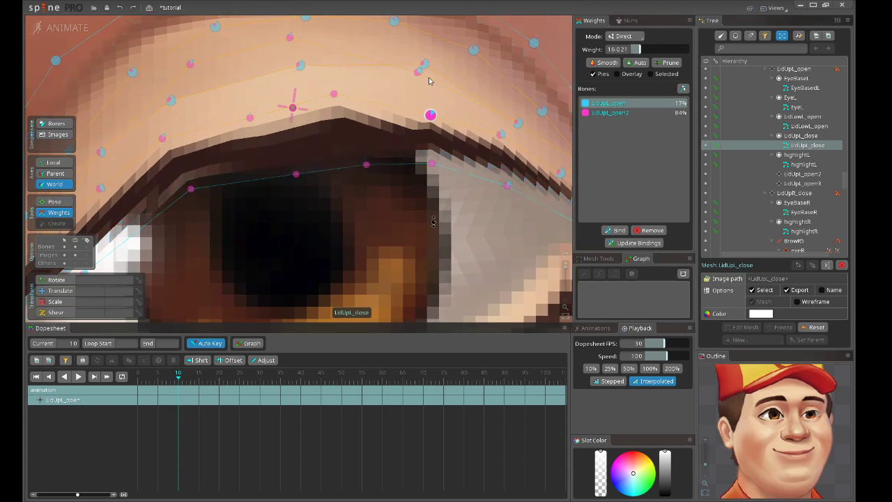
{"action": "left_click", "coordinate": [431, 163]}
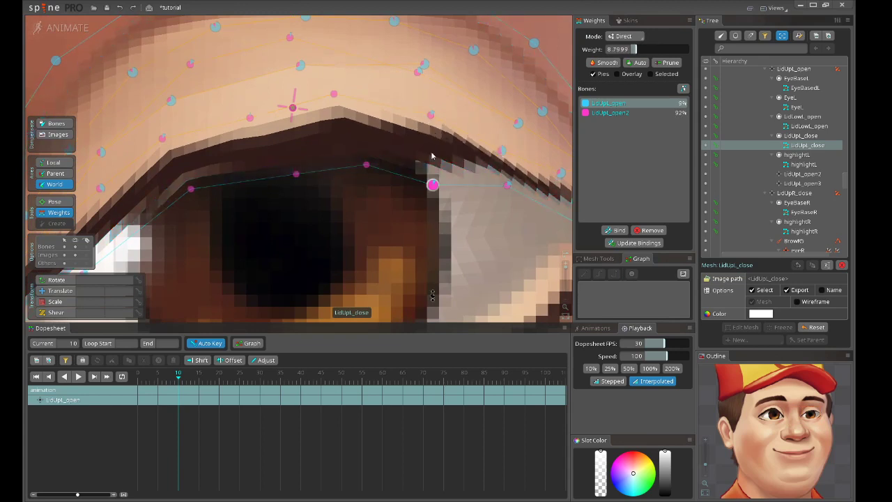
{"action": "left_click", "coordinate": [506, 185]}
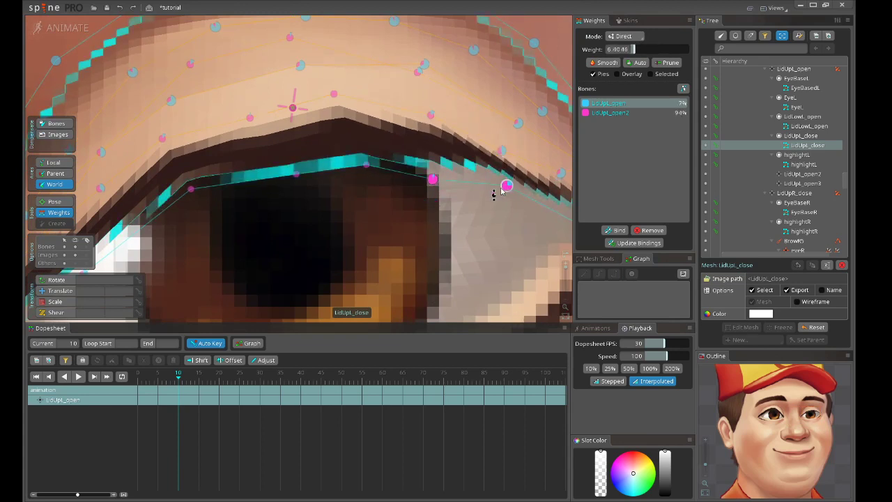
{"action": "scroll", "coordinate": [506, 190], "scroll_direction": "down", "scroll_amount": 4}
{"action": "left_click", "coordinate": [421, 151]}
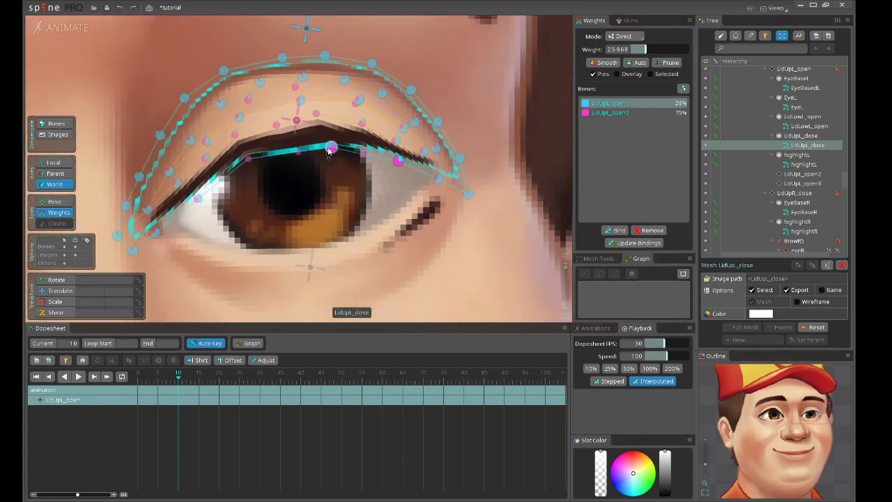
Smooth the inner half of the upper lash line with LidUpL_open weights of about 5%, 38% and 14% on its vertices
{"action": "left_click_drag", "start_coordinate": [253, 160], "coordinate": [141, 246]}
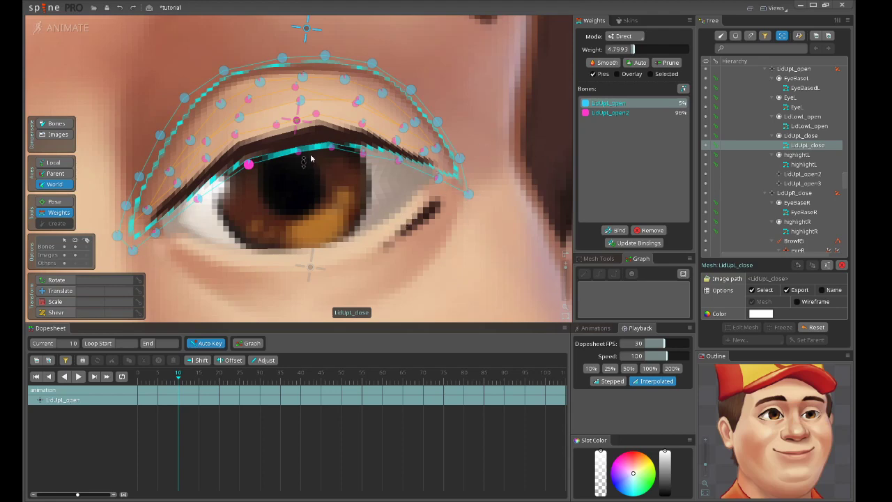
{"action": "scroll", "coordinate": [341, 184], "scroll_direction": "down", "scroll_amount": 2}
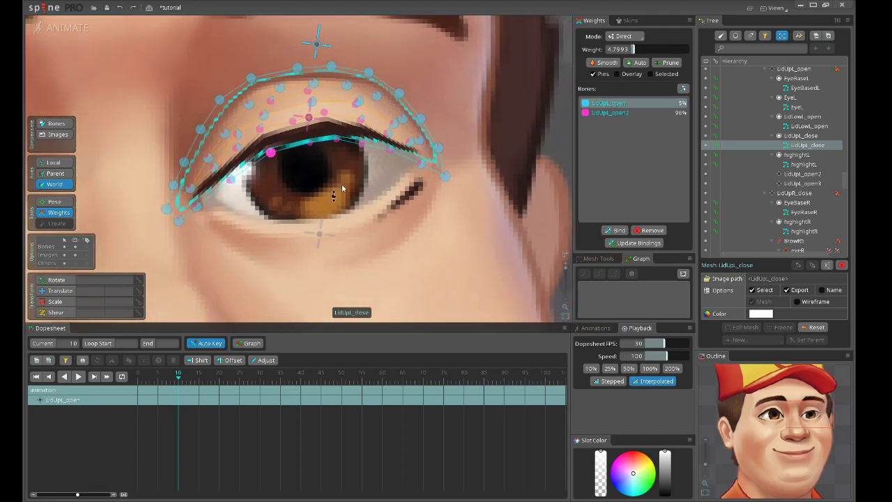
{"action": "scroll", "coordinate": [310, 159], "scroll_direction": "up", "scroll_amount": 4}
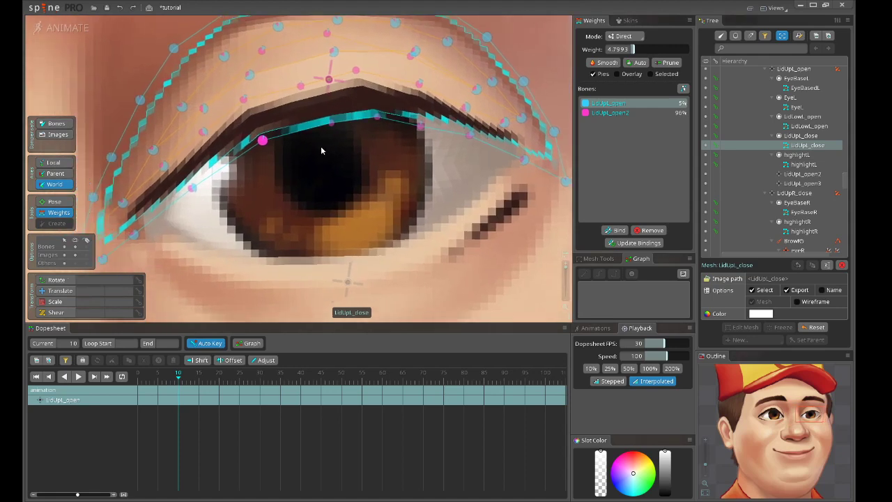
{"action": "left_click_drag", "start_coordinate": [273, 146], "coordinate": [215, 132]}
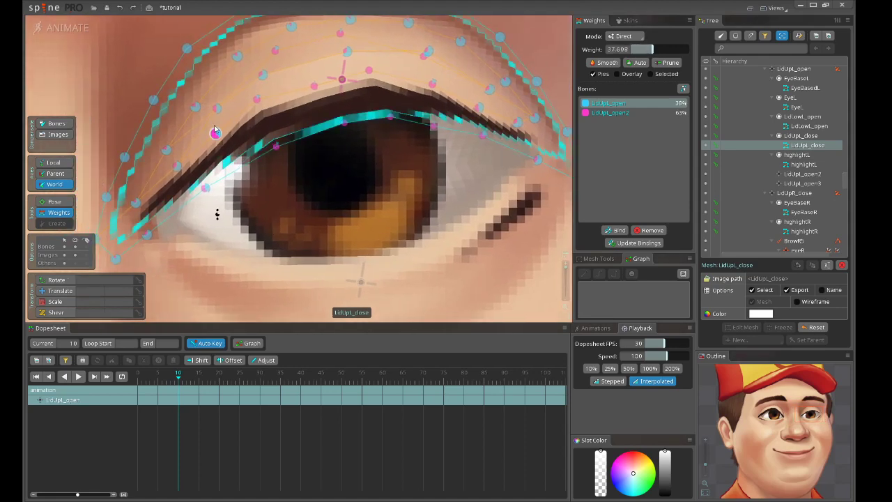
{"action": "left_click", "coordinate": [257, 98]}
{"action": "scroll", "coordinate": [351, 160], "scroll_direction": "down", "scroll_amount": 2}
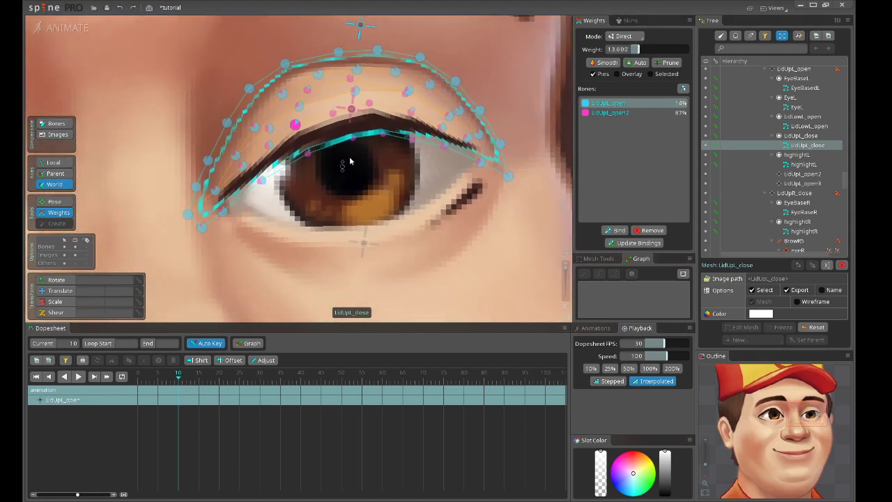
{"action": "scroll", "coordinate": [364, 151], "scroll_direction": "down", "scroll_amount": 1}
{"action": "left_click_drag", "start_coordinate": [422, 152], "coordinate": [423, 186]}
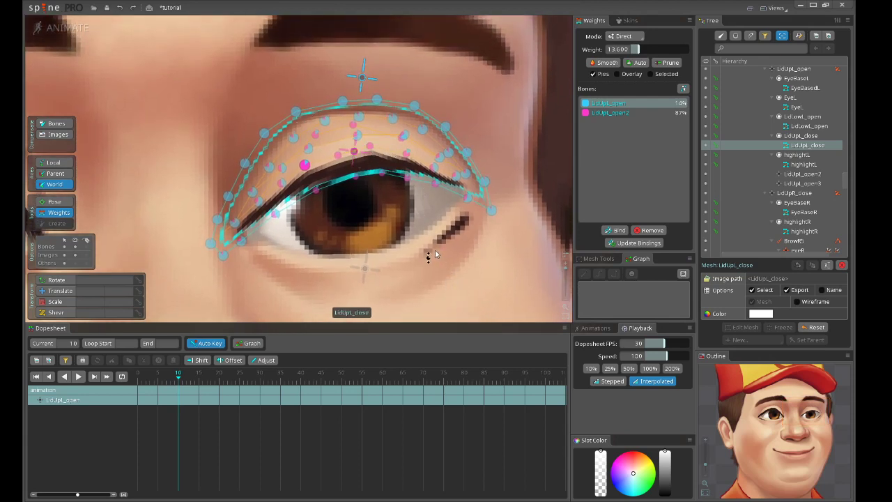
Paint LidUpL_open3 weights in Add mode along the upper edge of the LidLowL_open mesh, fading toward the cheek
{"action": "left_click", "coordinate": [446, 264]}
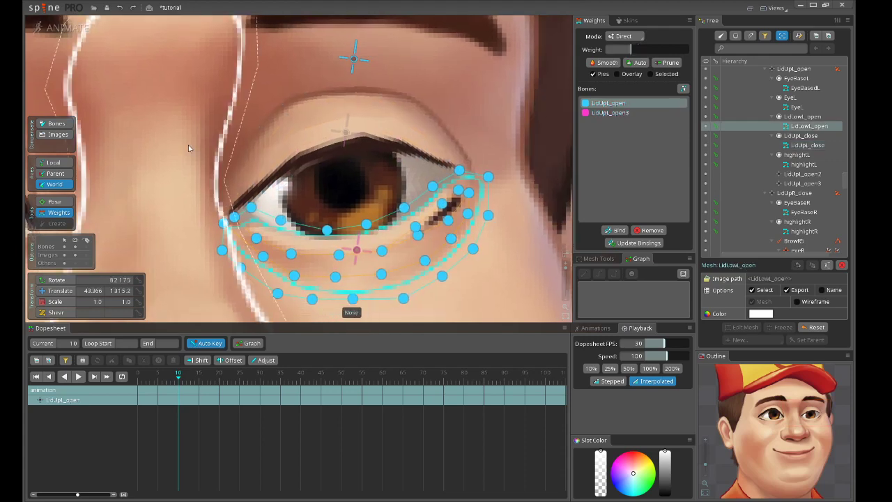
{"action": "left_click_drag", "start_coordinate": [197, 154], "coordinate": [495, 322]}
{"action": "left_click", "coordinate": [612, 113]}
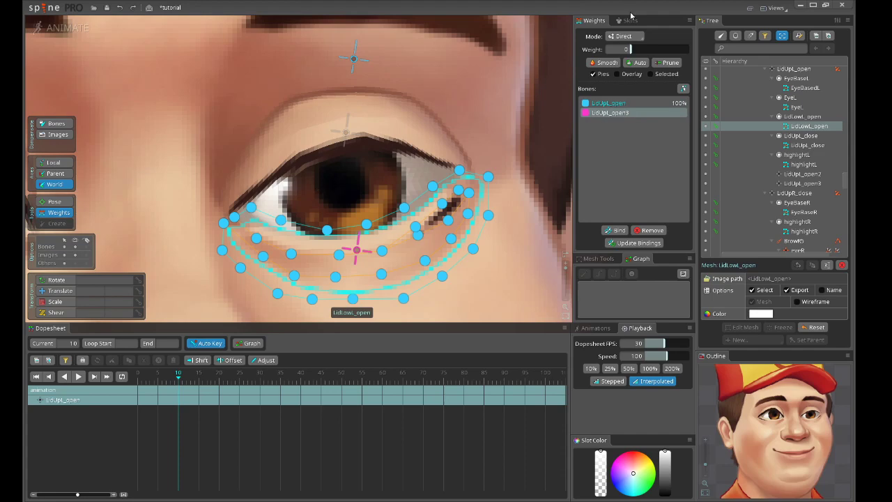
{"action": "left_click", "coordinate": [622, 37]}
{"action": "left_click", "coordinate": [621, 49]}
{"action": "scroll", "coordinate": [330, 157], "scroll_direction": "down", "scroll_amount": 2}
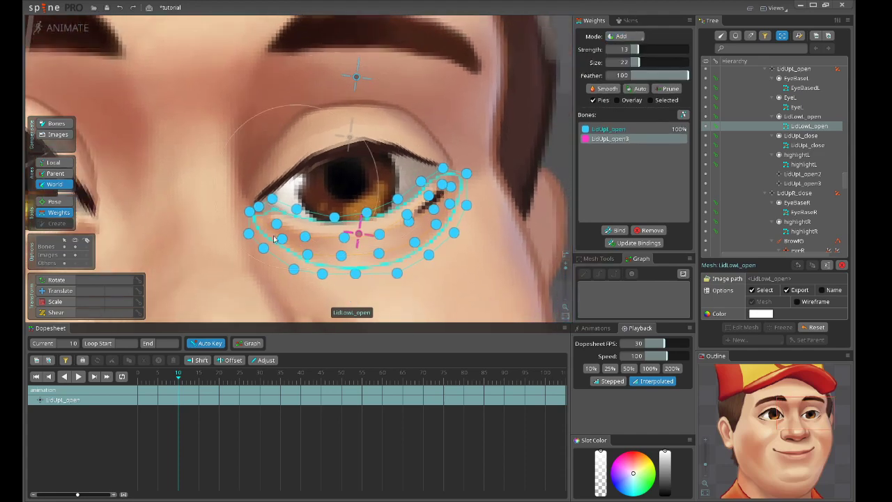
{"action": "mouse_move", "coordinate": [173, 391]}
{"action": "left_mouse_down"}
{"action": "mouse_move", "coordinate": [136, 380]}
{"action": "mouse_move", "coordinate": [175, 380]}
{"action": "left_mouse_up"}
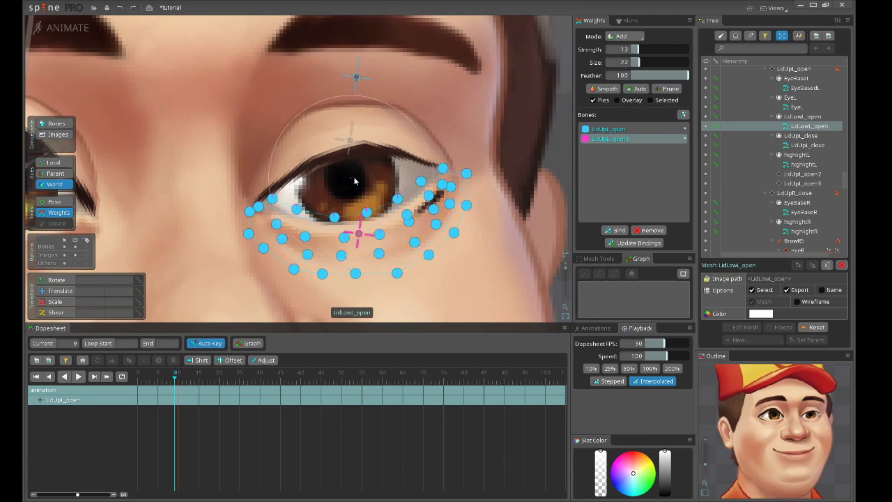
{"action": "mouse_move", "coordinate": [399, 113]}
{"action": "left_mouse_down"}
{"action": "mouse_move", "coordinate": [385, 168]}
{"action": "mouse_move", "coordinate": [337, 175]}
{"action": "mouse_move", "coordinate": [308, 167]}
{"action": "mouse_move", "coordinate": [303, 143]}
{"action": "mouse_move", "coordinate": [333, 181]}
{"action": "mouse_move", "coordinate": [386, 165]}
{"action": "mouse_move", "coordinate": [378, 171]}
{"action": "mouse_move", "coordinate": [365, 132]}
{"action": "mouse_move", "coordinate": [351, 177]}
{"action": "mouse_move", "coordinate": [334, 160]}
{"action": "mouse_move", "coordinate": [315, 170]}
{"action": "mouse_move", "coordinate": [359, 177]}
{"action": "mouse_move", "coordinate": [330, 185]}
{"action": "mouse_move", "coordinate": [347, 193]}
{"action": "mouse_move", "coordinate": [391, 138]}
{"action": "mouse_move", "coordinate": [333, 179]}
{"action": "mouse_move", "coordinate": [390, 137]}
{"action": "mouse_move", "coordinate": [331, 174]}
{"action": "mouse_move", "coordinate": [420, 124]}
{"action": "mouse_move", "coordinate": [419, 141]}
{"action": "mouse_move", "coordinate": [375, 175]}
{"action": "mouse_move", "coordinate": [306, 153]}
{"action": "mouse_move", "coordinate": [352, 197]}
{"action": "mouse_move", "coordinate": [393, 157]}
{"action": "left_mouse_up"}
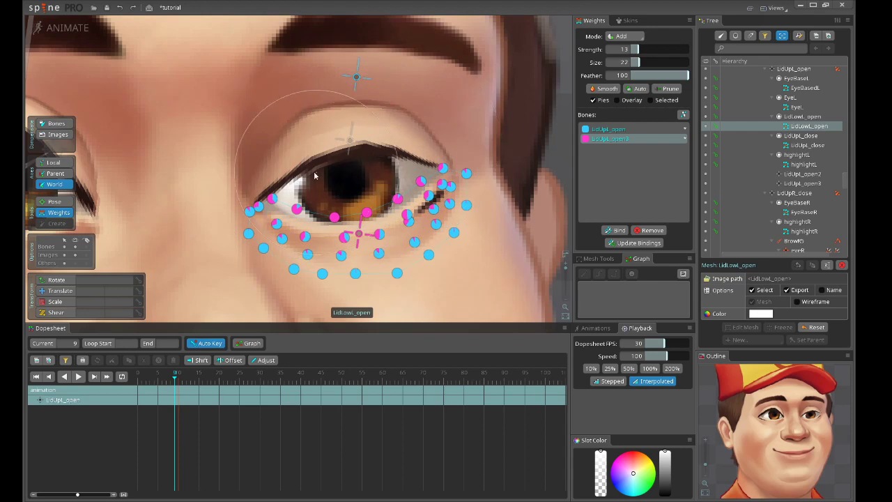
Key the LidUpL_open3 bone's translation at frames 0 and 10, and raise it at frame 10 to lift the lower lid
{"action": "key", "text": "space"}
{"action": "key", "text": "space"}
{"action": "left_click", "coordinate": [359, 235]}
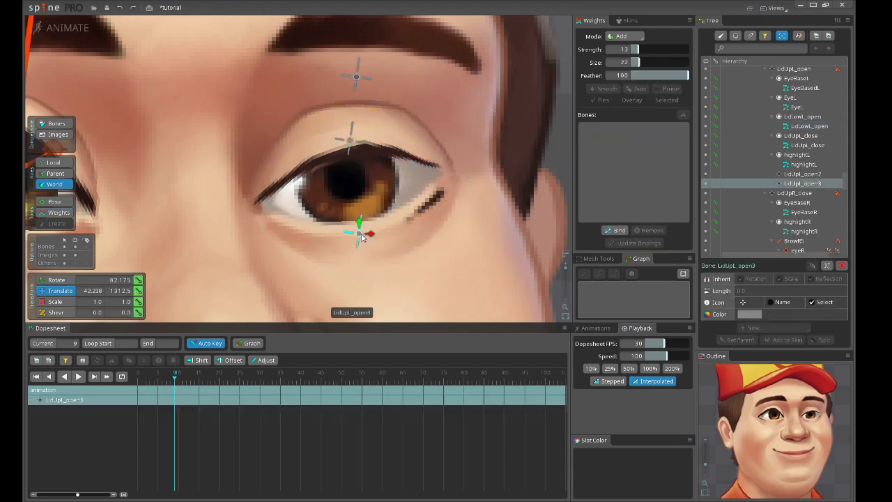
{"action": "left_click", "coordinate": [179, 378]}
{"action": "left_click", "coordinate": [139, 291]}
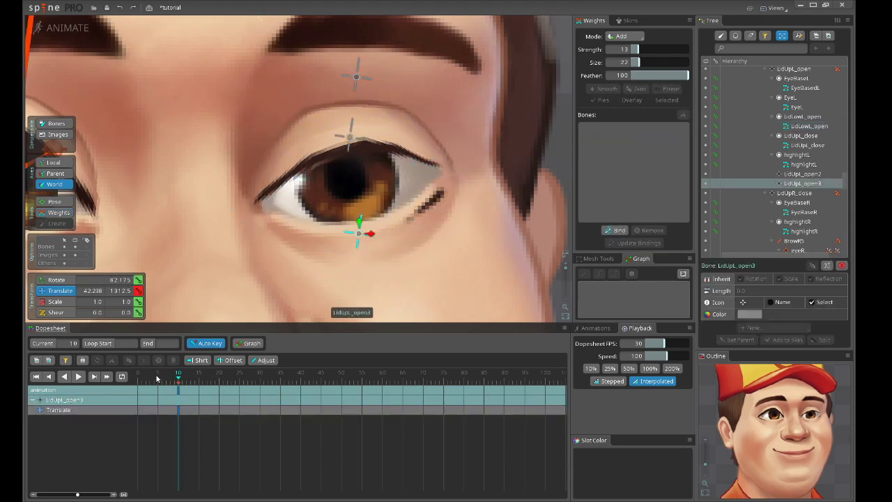
{"action": "left_click_drag", "start_coordinate": [144, 378], "coordinate": [138, 377]}
{"action": "left_click", "coordinate": [138, 291]}
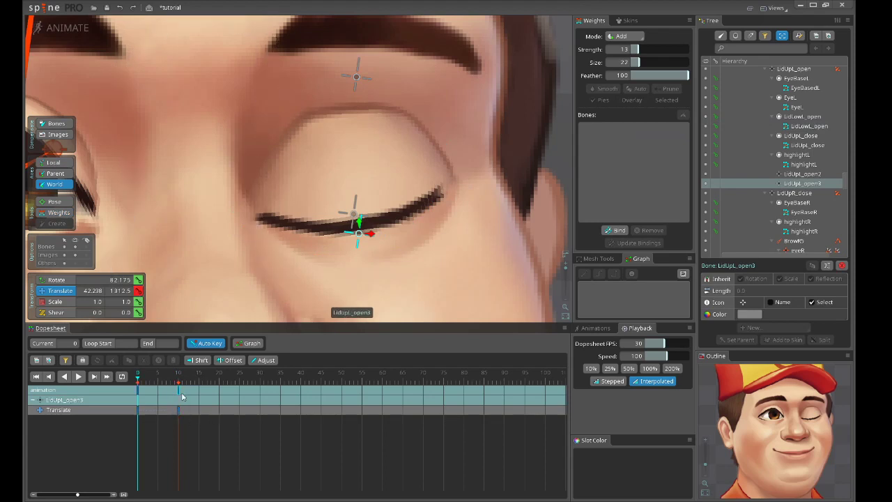
{"action": "left_click", "coordinate": [181, 396]}
{"action": "left_click_drag", "start_coordinate": [358, 224], "coordinate": [357, 195]}
Set up Direct weight editing on the LidLowL_open mesh and scrub the timeline to check its deformation, ending on frame 10
{"action": "left_click", "coordinate": [376, 227]}
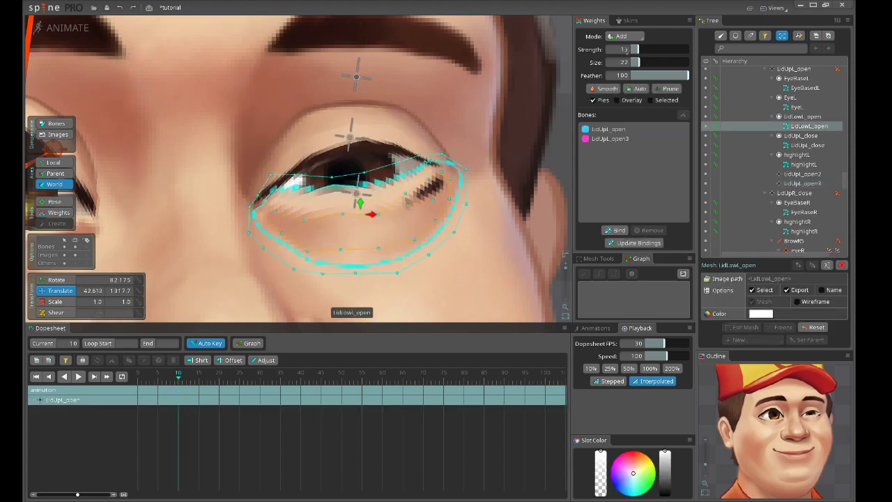
{"action": "left_click", "coordinate": [628, 37]}
{"action": "left_click", "coordinate": [629, 49]}
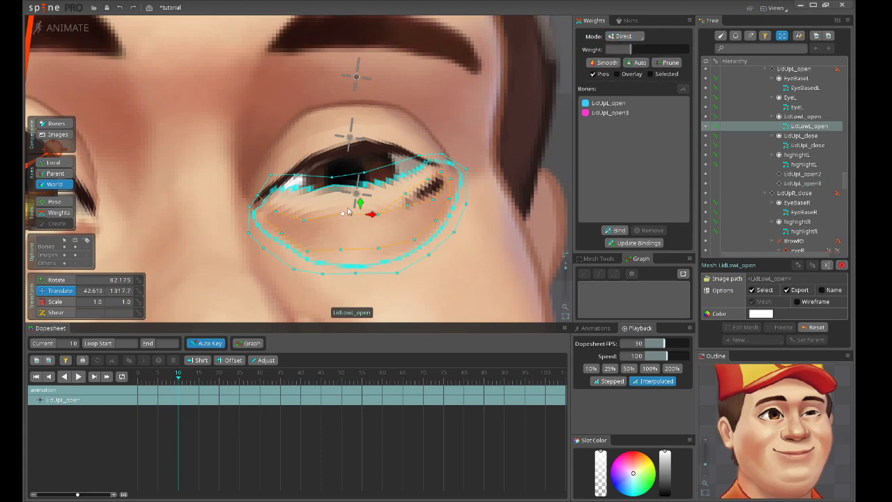
{"action": "key", "text": "g"}
{"action": "scroll", "coordinate": [315, 218], "scroll_direction": "up", "scroll_amount": 2}
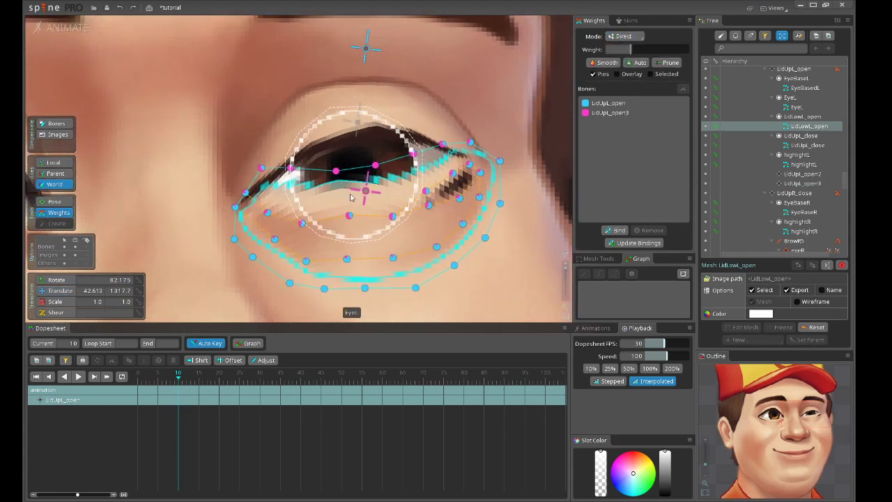
{"action": "mouse_move", "coordinate": [173, 378]}
{"action": "left_mouse_down"}
{"action": "mouse_move", "coordinate": [123, 380]}
{"action": "mouse_move", "coordinate": [158, 379]}
{"action": "left_mouse_up"}
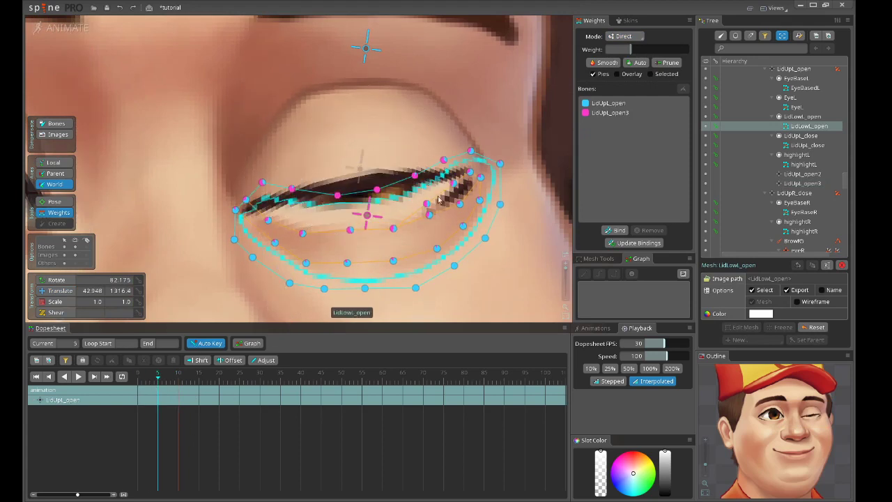
{"action": "left_click", "coordinate": [179, 384]}
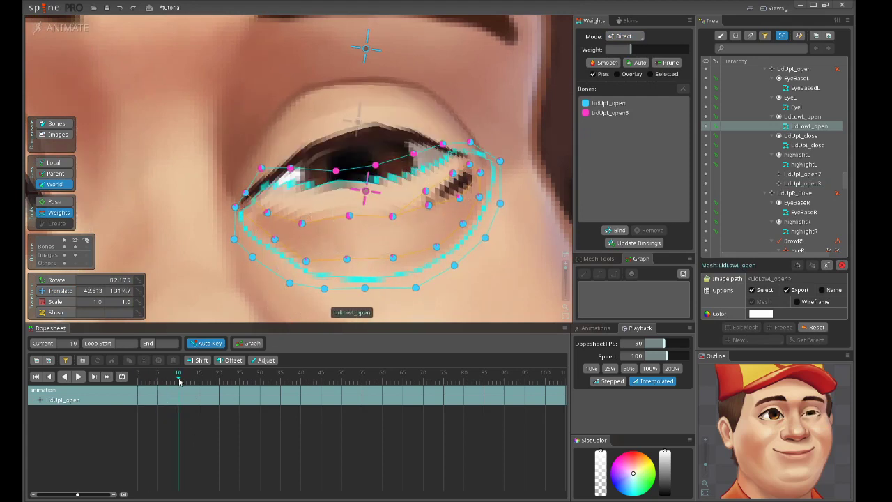
Raise the LidUpL_open3 weights of the four vertices just below the lower lash line, reaching about 84% on the outermost
{"action": "left_click", "coordinate": [267, 213]}
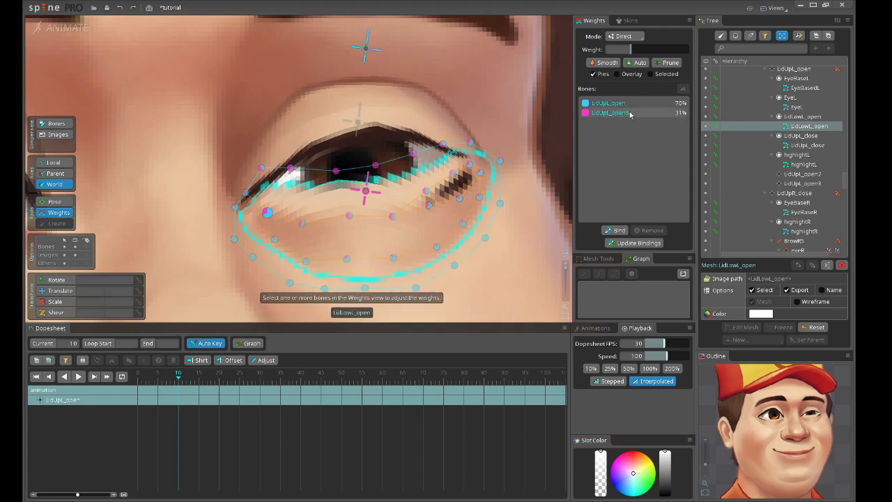
{"action": "left_click_drag", "start_coordinate": [267, 214], "coordinate": [270, 198]}
{"action": "left_click_drag", "start_coordinate": [301, 224], "coordinate": [305, 198]}
{"action": "left_click_drag", "start_coordinate": [351, 219], "coordinate": [353, 200]}
{"action": "left_click_drag", "start_coordinate": [394, 220], "coordinate": [394, 201]}
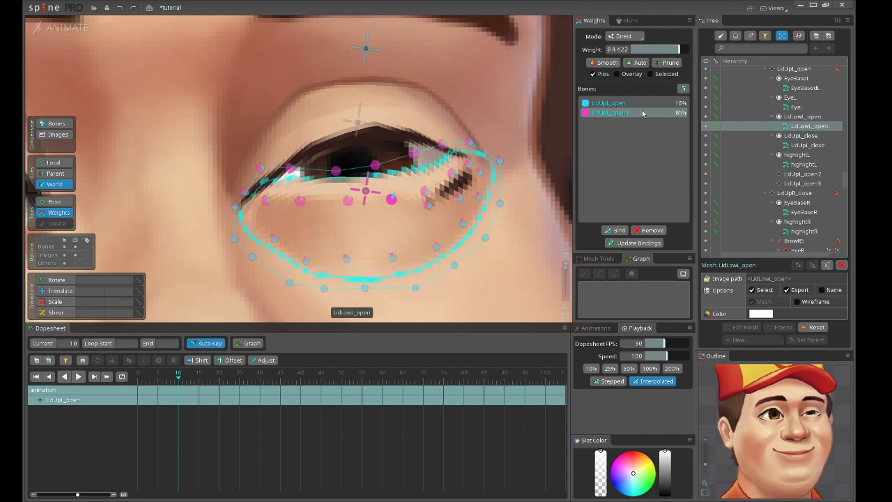
Lower the LidUpL_open3 weights along the upper edge of the LidLowL_open mesh to even out the lid line
{"action": "left_click_drag", "start_coordinate": [244, 196], "coordinate": [338, 187]}
{"action": "left_click_drag", "start_coordinate": [377, 167], "coordinate": [382, 189]}
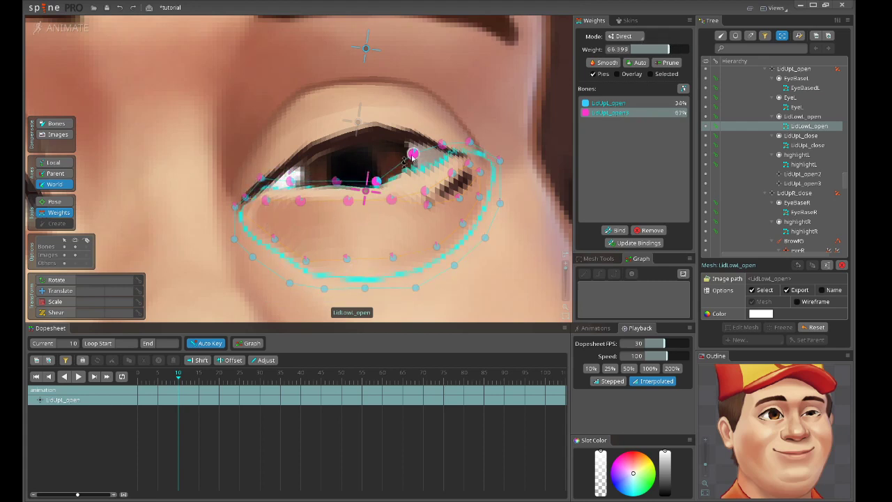
{"action": "left_click_drag", "start_coordinate": [415, 155], "coordinate": [459, 193]}
Adjust the outer-corner weights of LidLowL_open and reduce LidUpL_open3 influence to almost nothing on the vertices along the lower row
{"action": "left_click_drag", "start_coordinate": [442, 145], "coordinate": [512, 172]}
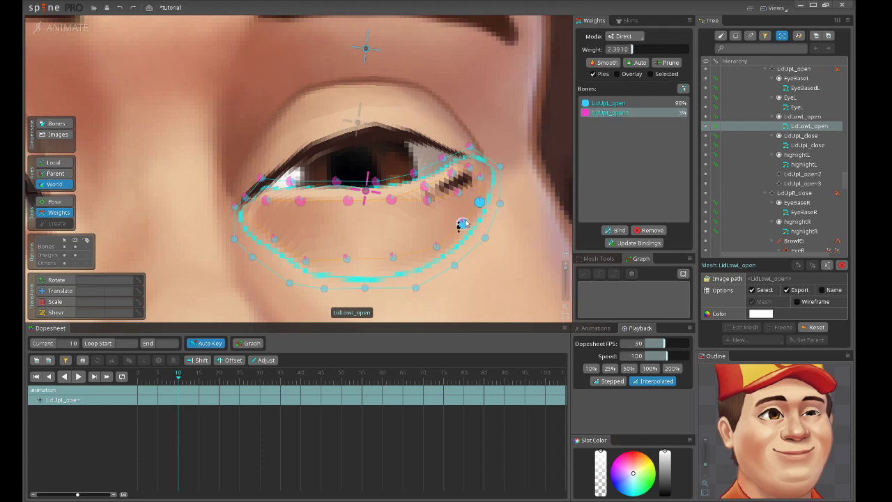
{"action": "left_click_drag", "start_coordinate": [248, 244], "coordinate": [463, 292]}
{"action": "left_click_drag", "start_coordinate": [274, 239], "coordinate": [300, 241]}
Even out the LidUpL_open3 weights along the two upper vertex rows of LidLowL_open, setting the inner upper vertex to about 46%
{"action": "left_click_drag", "start_coordinate": [267, 202], "coordinate": [272, 209]}
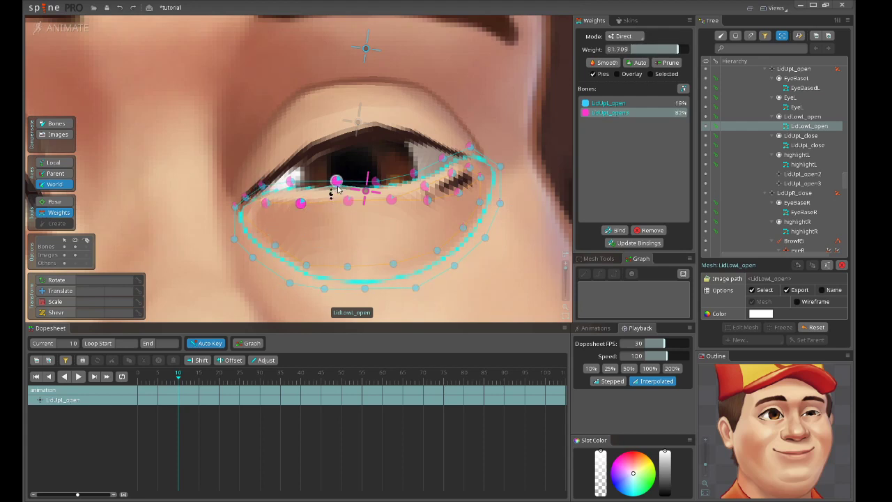
{"action": "left_click_drag", "start_coordinate": [338, 184], "coordinate": [296, 230]}
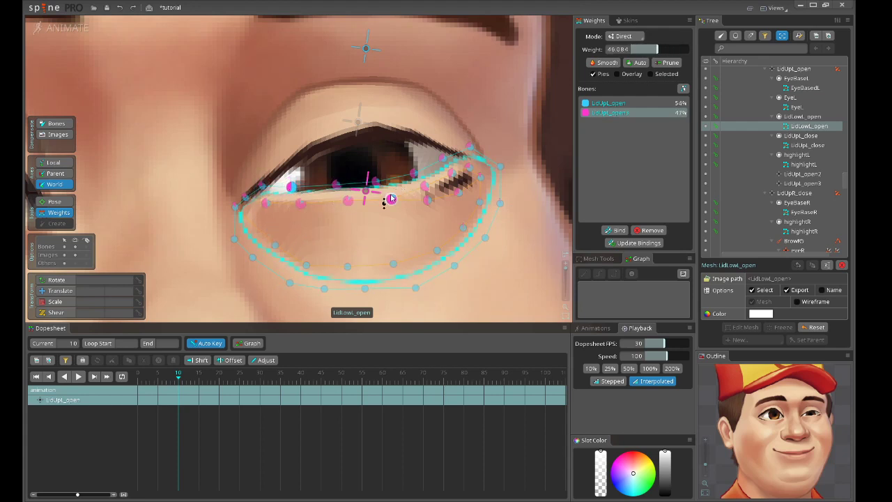
{"action": "left_click", "coordinate": [376, 178]}
{"action": "left_click", "coordinate": [391, 197]}
{"action": "left_click", "coordinate": [444, 160]}
{"action": "left_click", "coordinate": [425, 182]}
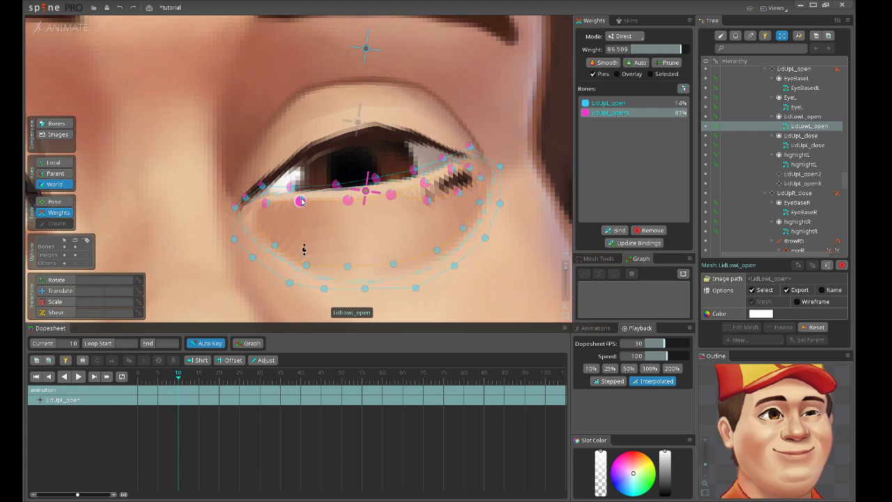
{"action": "left_click_drag", "start_coordinate": [266, 203], "coordinate": [266, 207]}
{"action": "key", "text": "Escape"}
{"action": "key", "text": "Escape"}
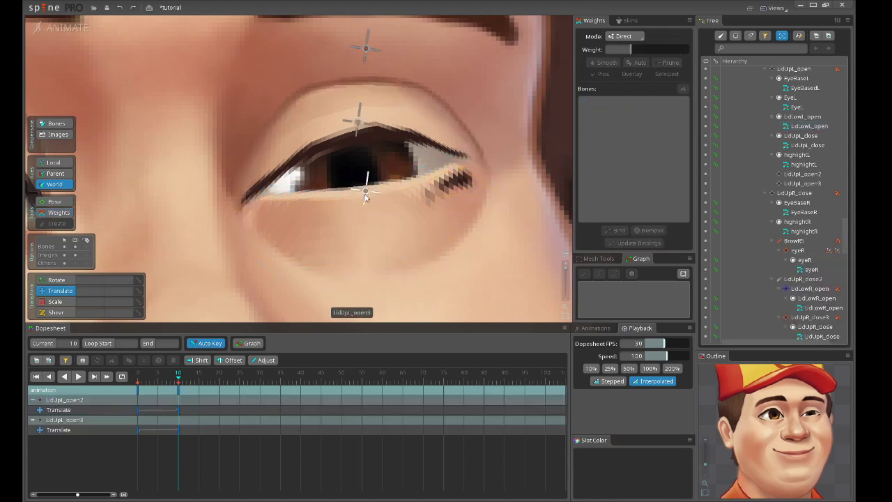
Delete the frame 10 translate key of the LidUpL_open2 bone
{"action": "left_click_drag", "start_coordinate": [177, 381], "coordinate": [150, 382]}
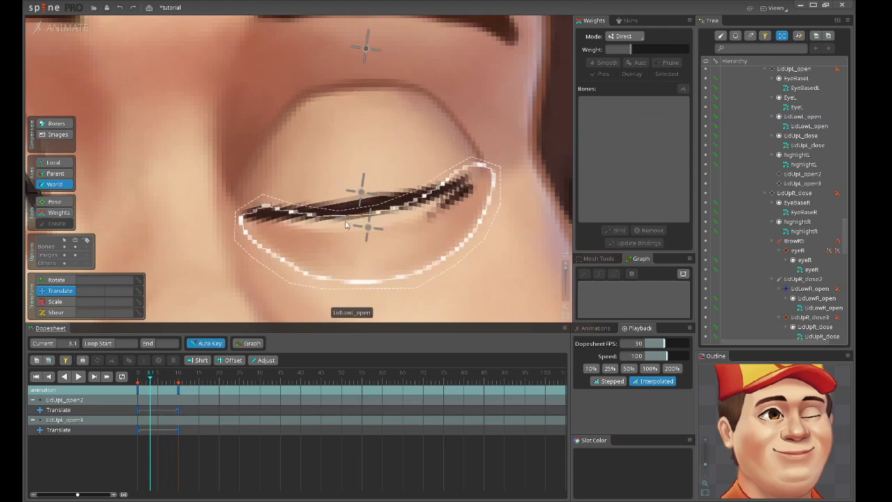
{"action": "left_click", "coordinate": [361, 190]}
{"action": "left_click", "coordinate": [179, 391]}
{"action": "key", "text": "Delete"}
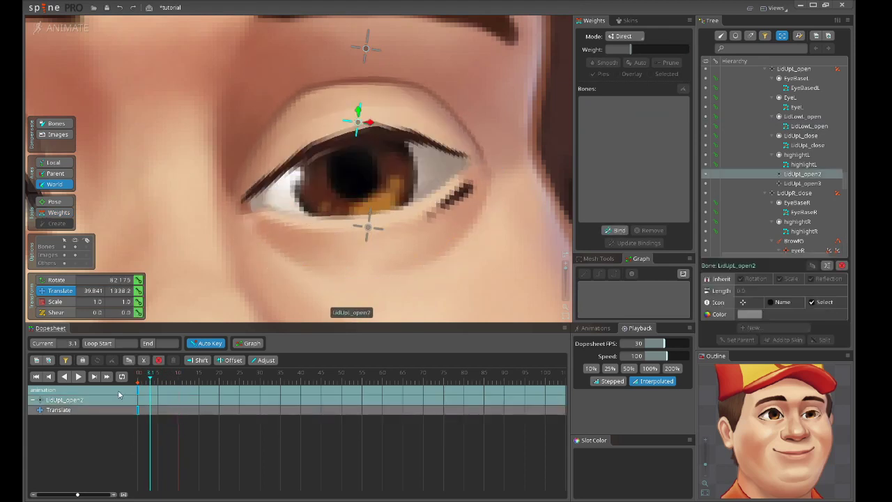
Scrub the LidUpL_open3 animation up to about frame 10 and inspect how the lower lid deforms against the whole face
{"action": "left_click", "coordinate": [368, 228]}
{"action": "mouse_move", "coordinate": [149, 381]}
{"action": "left_mouse_down"}
{"action": "mouse_move", "coordinate": [138, 382]}
{"action": "mouse_move", "coordinate": [161, 381]}
{"action": "left_mouse_up"}
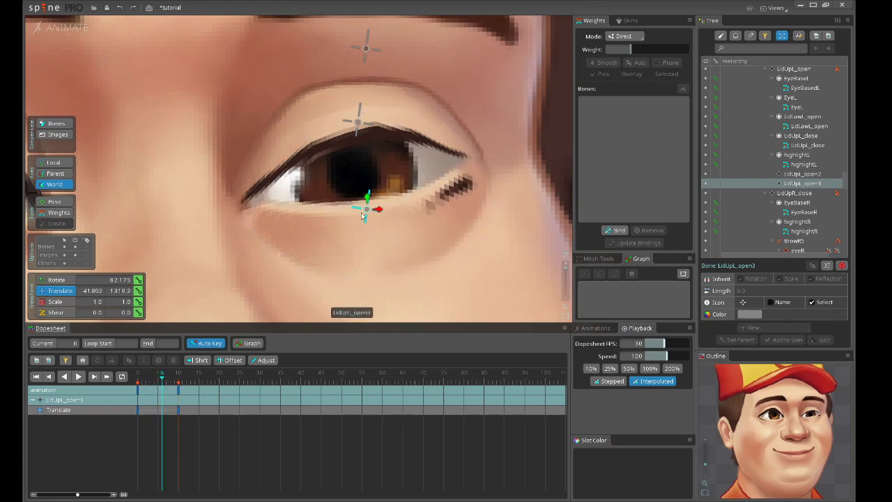
{"action": "scroll", "coordinate": [338, 213], "scroll_direction": "up", "scroll_amount": 3}
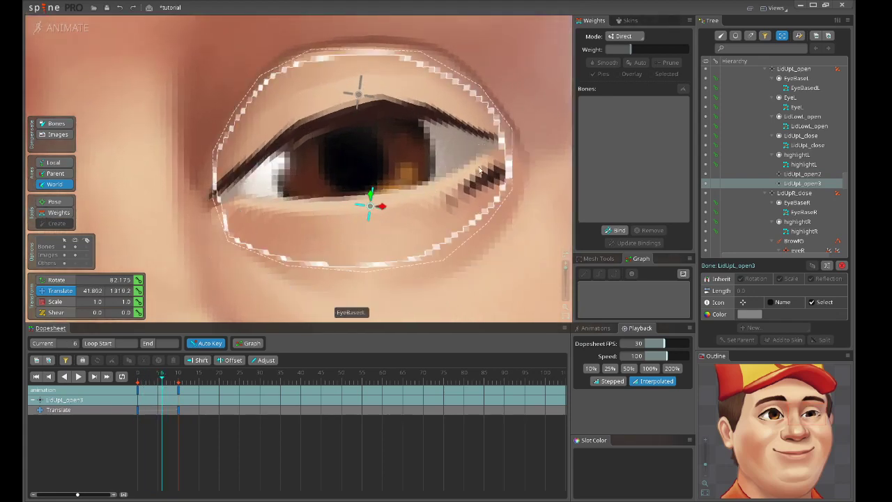
{"action": "mouse_move", "coordinate": [164, 382]}
{"action": "left_mouse_down"}
{"action": "mouse_move", "coordinate": [137, 382]}
{"action": "mouse_move", "coordinate": [178, 386]}
{"action": "left_mouse_up"}
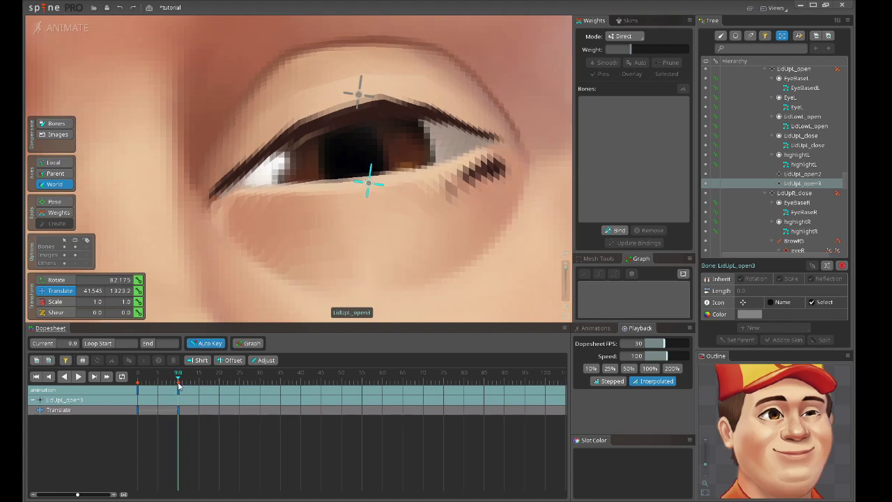
{"action": "scroll", "coordinate": [349, 168], "scroll_direction": "down", "scroll_amount": 6}
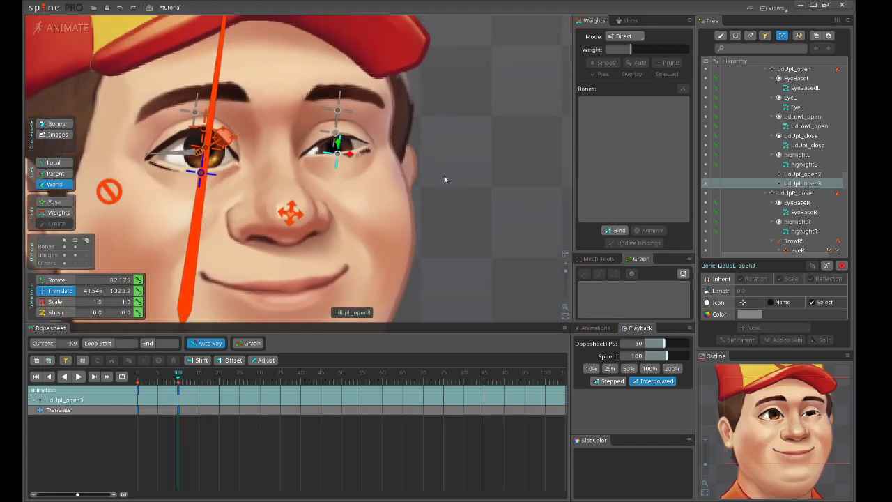
{"action": "key", "text": "space"}
{"action": "scroll", "coordinate": [347, 159], "scroll_direction": "up", "scroll_amount": 3}
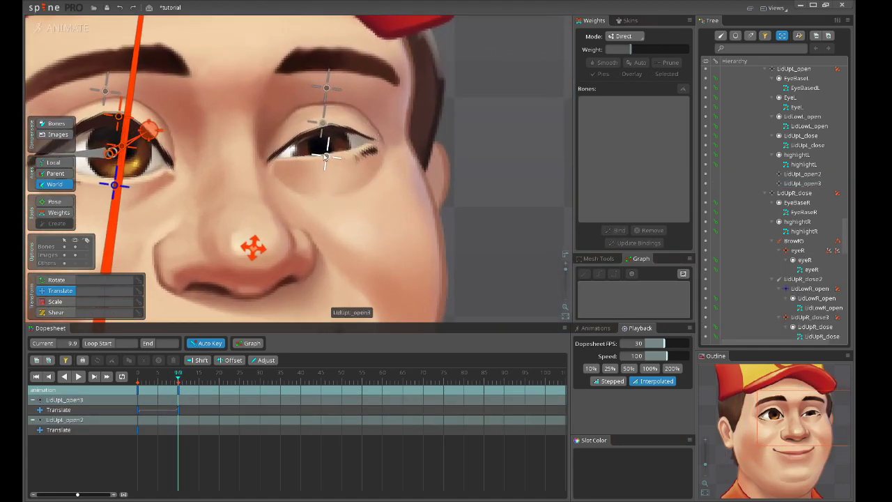
{"action": "scroll", "coordinate": [393, 235], "scroll_direction": "down", "scroll_amount": 3}
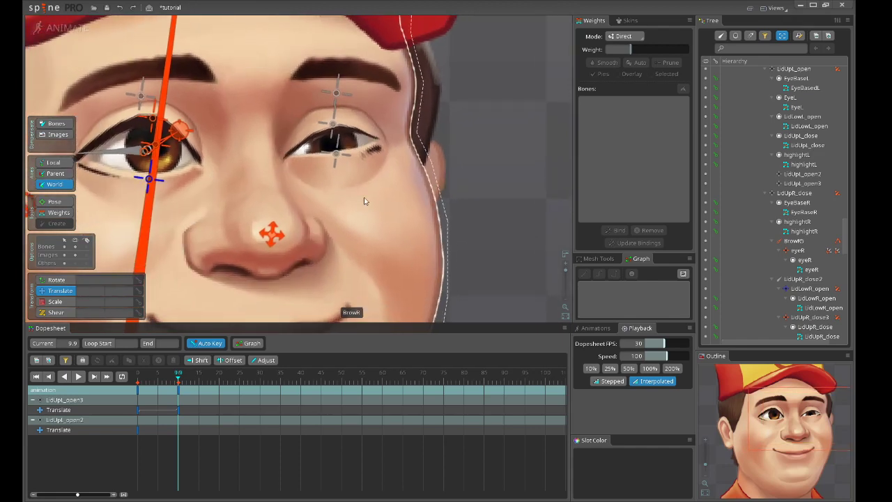
{"action": "scroll", "coordinate": [393, 235], "scroll_direction": "up", "scroll_amount": 1}
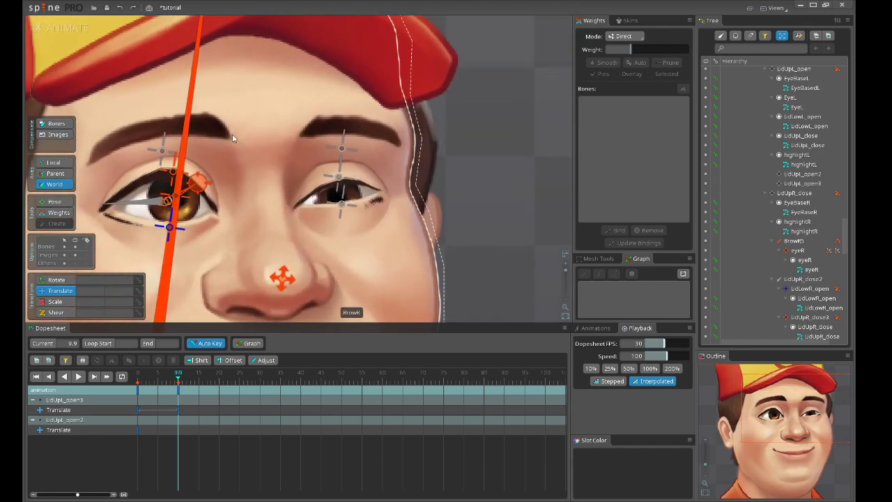
In setup mode, raise LidUpL_open2 and lower LidUpL_open3 to about 44.1, 1308.8 to open the left eye, and save the project
{"action": "left_click", "coordinate": [82, 29]}
{"action": "left_click_drag", "start_coordinate": [371, 340], "coordinate": [362, 301]}
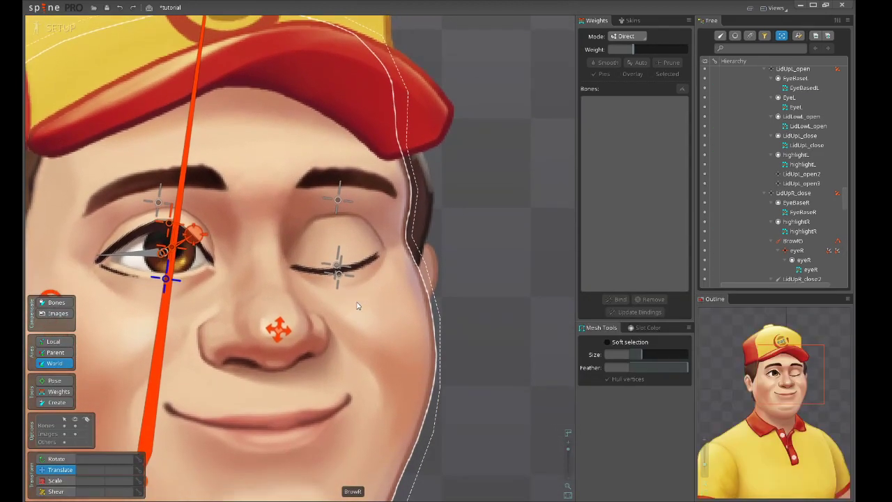
{"action": "scroll", "coordinate": [366, 316], "scroll_direction": "up", "scroll_amount": 1}
{"action": "scroll", "coordinate": [333, 255], "scroll_direction": "up", "scroll_amount": 1}
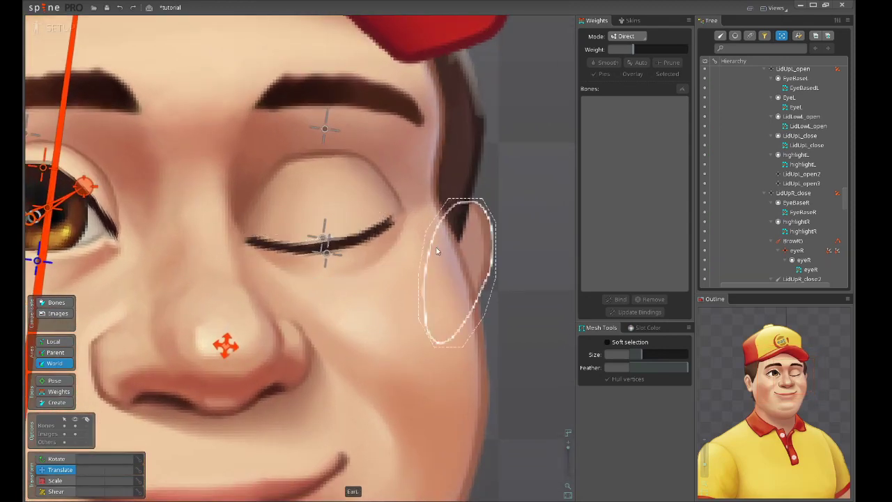
{"action": "left_click", "coordinate": [325, 238]}
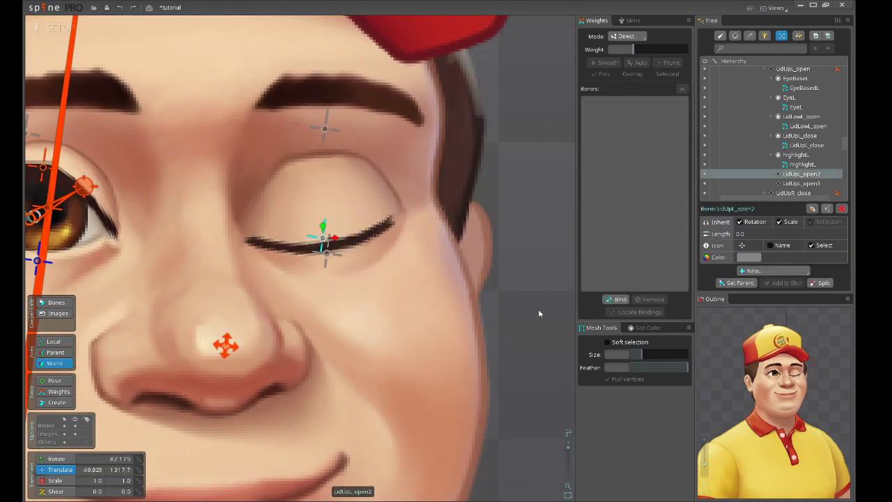
{"action": "left_click_drag", "start_coordinate": [536, 306], "coordinate": [534, 239]}
{"action": "left_click", "coordinate": [329, 266]}
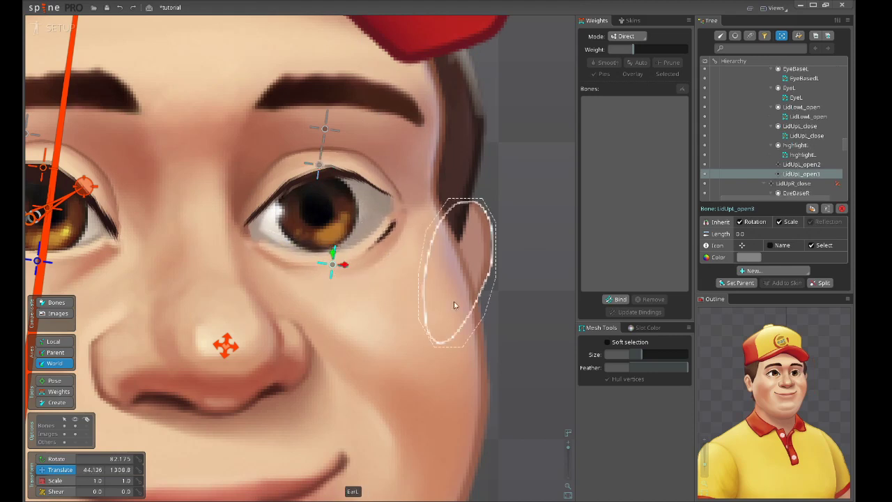
{"action": "left_click_drag", "start_coordinate": [452, 278], "coordinate": [431, 260]}
{"action": "key", "text": "ctrl+s"}
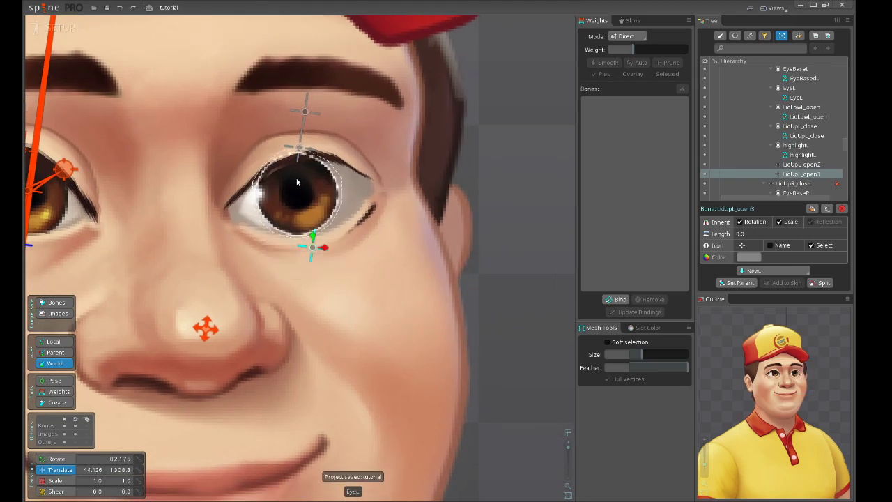
Create a child bone of LidUpL_open about 27.7 long, running from the pupil's centre to the outer eye corner
{"action": "left_click", "coordinate": [304, 111]}
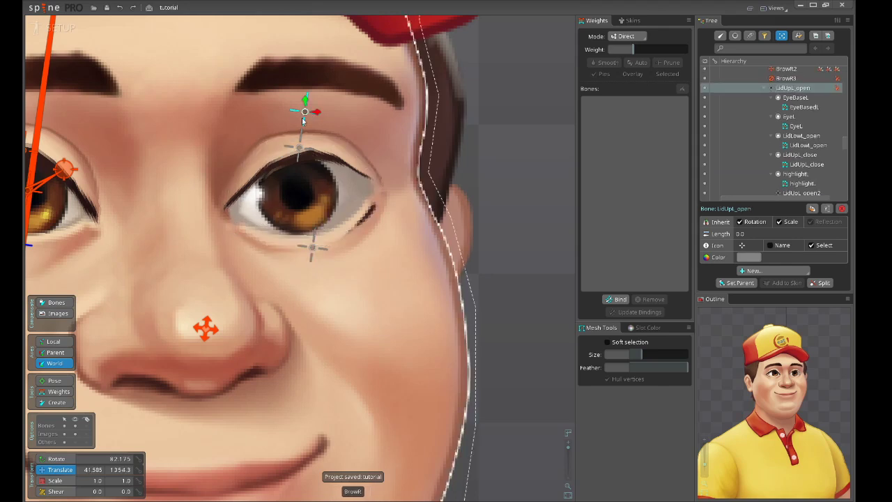
{"action": "key", "text": "b"}
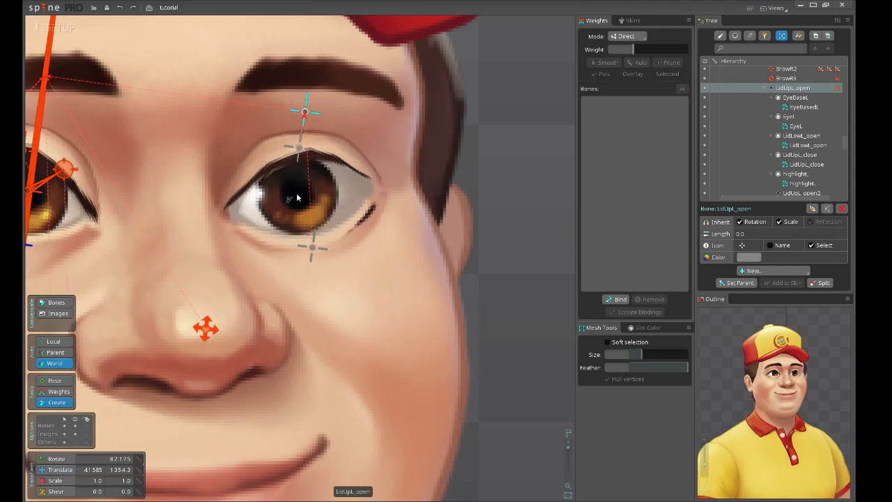
{"action": "left_click_drag", "start_coordinate": [296, 193], "coordinate": [370, 189]}
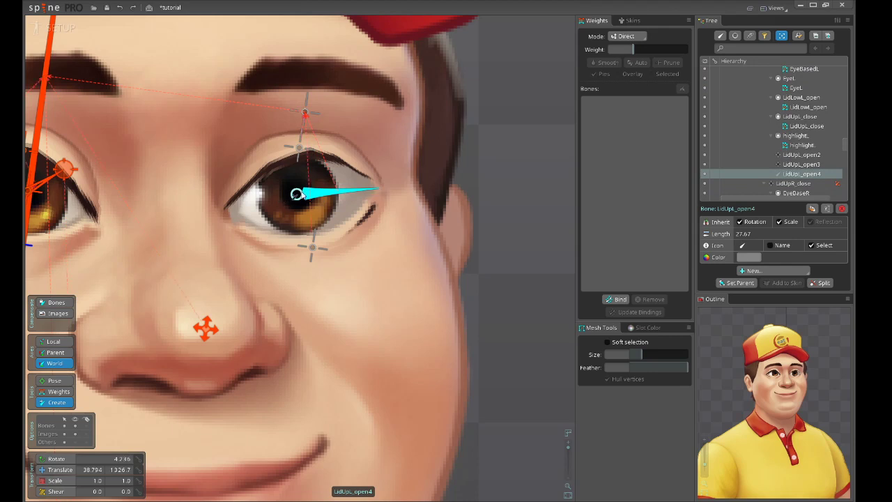
{"action": "scroll", "coordinate": [335, 185], "scroll_direction": "down", "scroll_amount": 1}
{"action": "scroll", "coordinate": [300, 194], "scroll_direction": "up", "scroll_amount": 2}
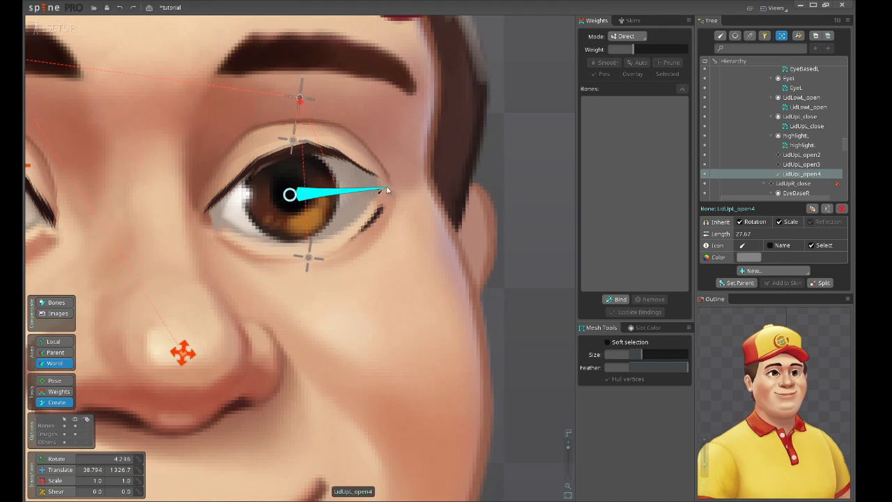
Add an IK constraint named eye to the new bone with its target at the bone's tip, and enable Compress
{"action": "left_click", "coordinate": [760, 272]}
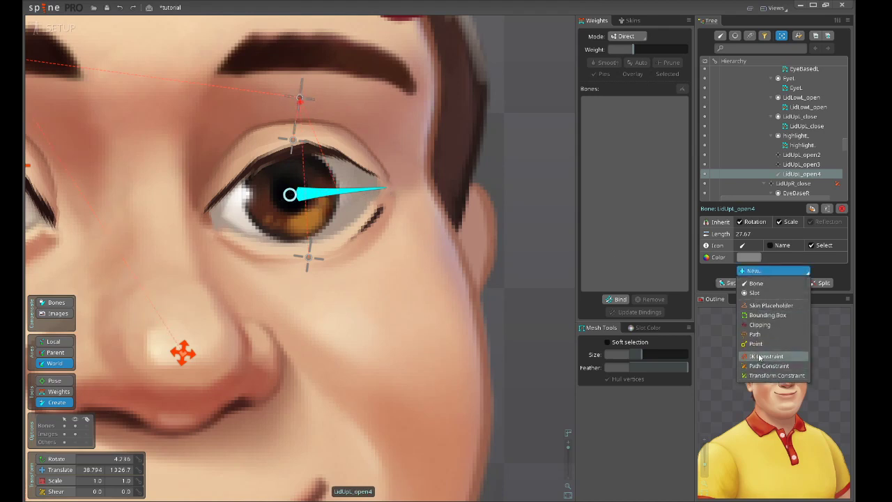
{"action": "left_click", "coordinate": [761, 357]}
{"action": "left_click", "coordinate": [385, 189]}
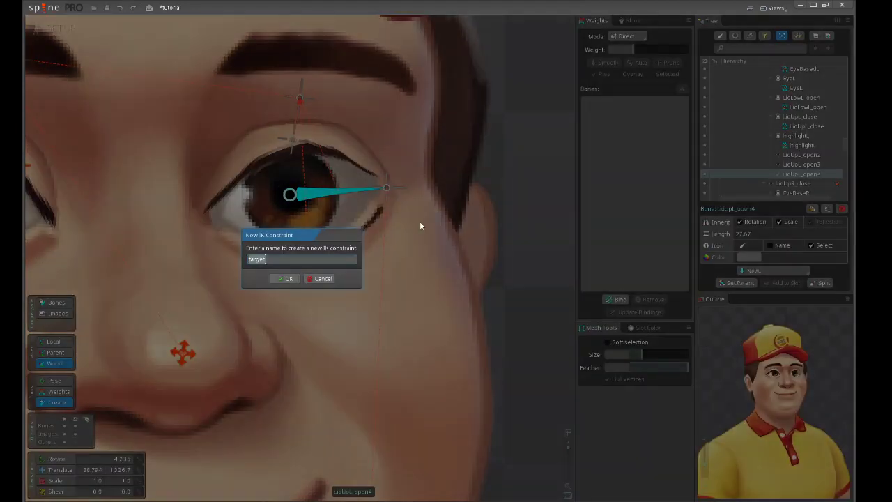
{"action": "type", "text": "eye"}
{"action": "key", "text": "Return"}
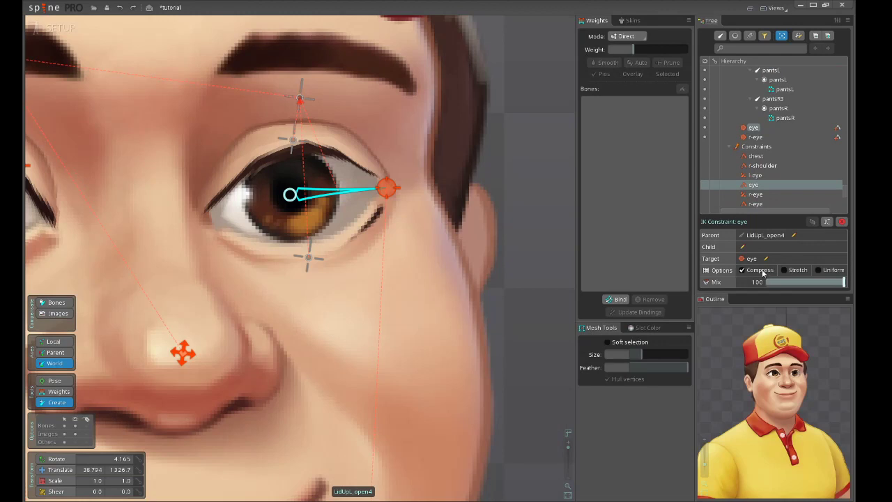
Try moving the eye IK target around and away from the face to test the constraint, and undo the moves
{"action": "left_click", "coordinate": [380, 188]}
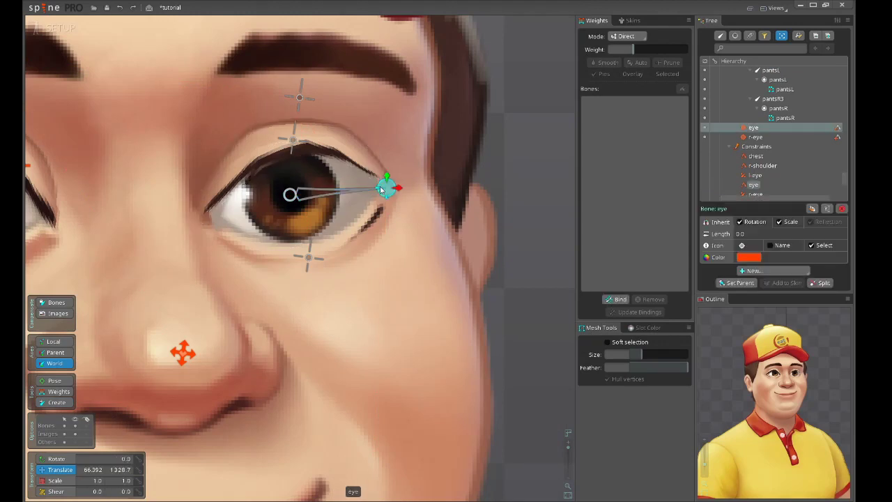
{"action": "left_click_drag", "start_coordinate": [224, 242], "coordinate": [332, 124]}
{"action": "left_click_drag", "start_coordinate": [498, 143], "coordinate": [481, 165]}
{"action": "scroll", "coordinate": [457, 206], "scroll_direction": "down", "scroll_amount": 4}
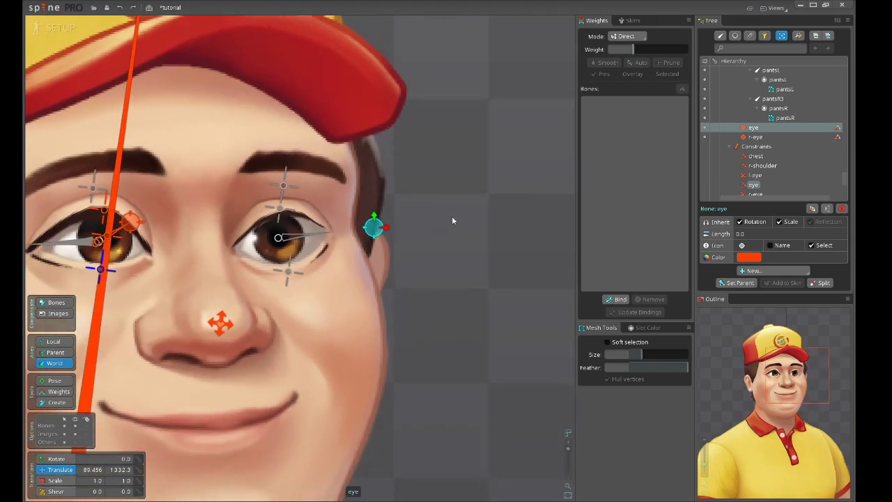
{"action": "left_click_drag", "start_coordinate": [424, 217], "coordinate": [511, 145]}
{"action": "key", "text": "ctrl+z"}
{"action": "scroll", "coordinate": [272, 243], "scroll_direction": "up", "scroll_amount": 4}
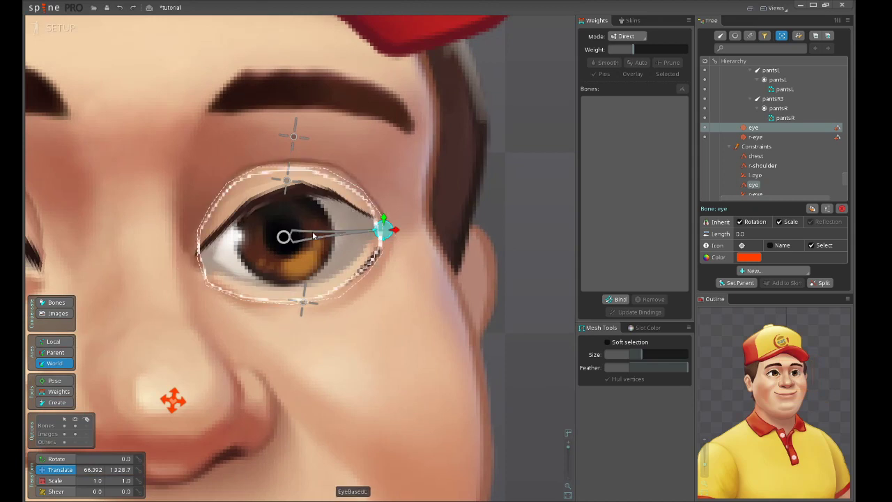
Create a zero-length child bone about halfway along the IK-constrained bone LidUpL_open4
{"action": "left_click", "coordinate": [314, 236]}
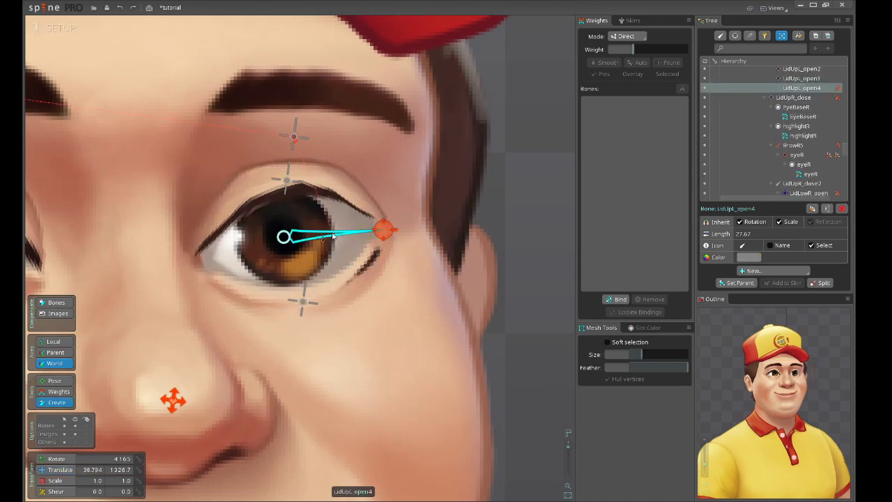
{"action": "left_click", "coordinate": [331, 235]}
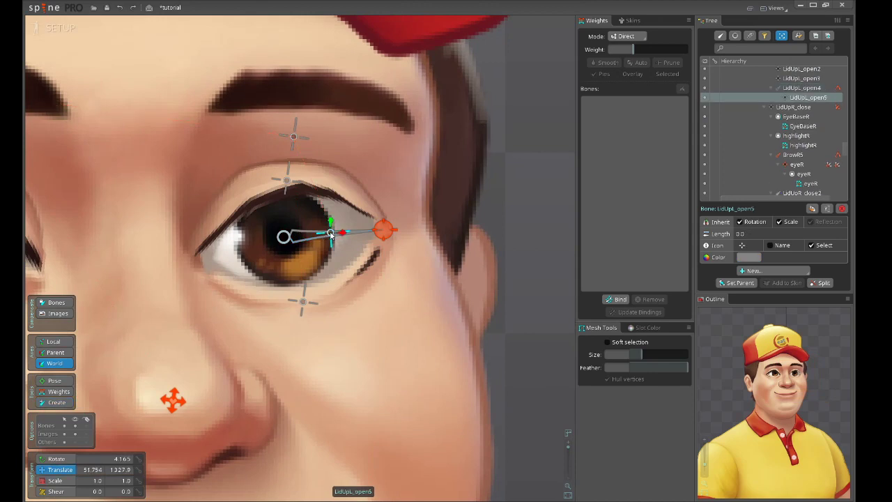
Test how the child bone follows by moving LidUpL_open4 and swinging the eye target, and return both to their original positions
{"action": "left_click", "coordinate": [301, 237]}
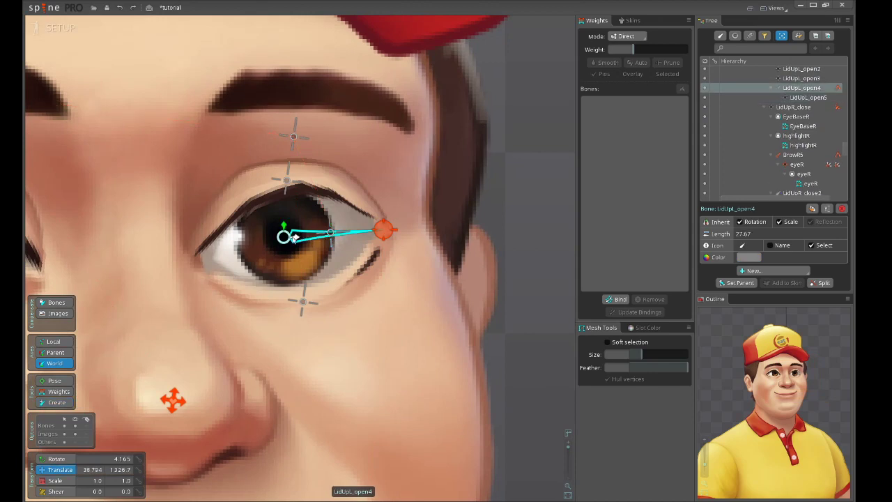
{"action": "left_click_drag", "start_coordinate": [284, 238], "coordinate": [281, 221]}
{"action": "key", "text": "ctrl+z"}
{"action": "left_click", "coordinate": [330, 235]}
{"action": "left_click", "coordinate": [293, 238]}
{"action": "left_click_drag", "start_coordinate": [386, 231], "coordinate": [370, 134]}
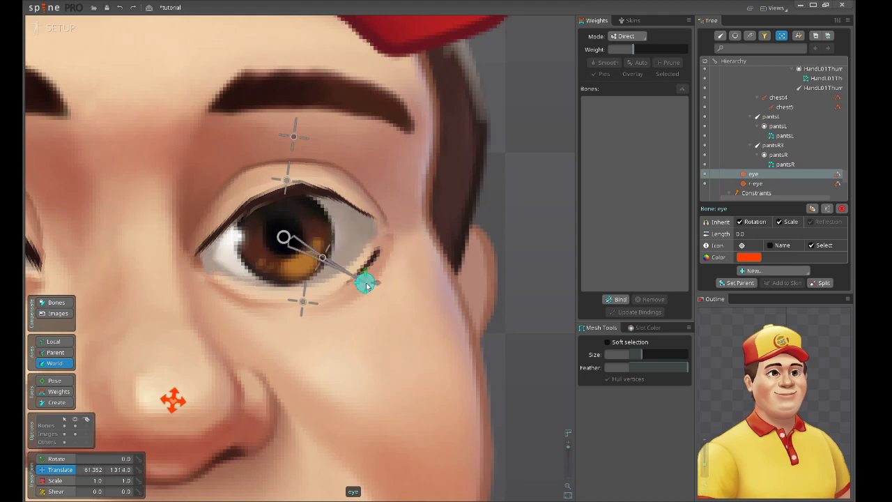
{"action": "left_click_drag", "start_coordinate": [350, 295], "coordinate": [393, 230]}
Reparent the EyeL slot to the child bone LidUpL_open5
{"action": "left_click", "coordinate": [314, 244]}
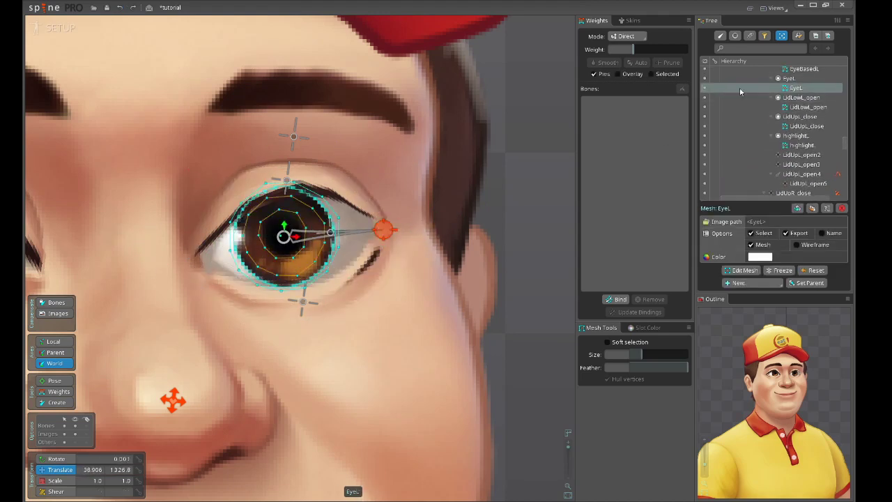
{"action": "left_click", "coordinate": [801, 79]}
{"action": "left_click", "coordinate": [806, 282]}
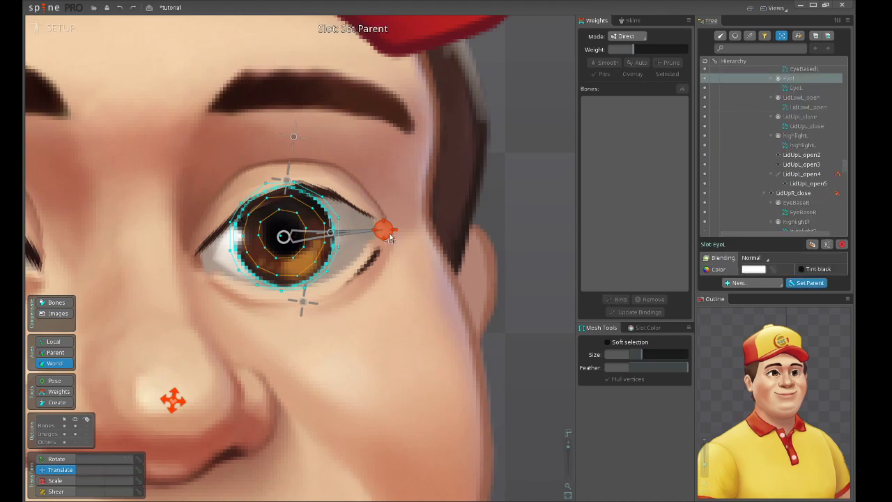
{"action": "left_click", "coordinate": [330, 234]}
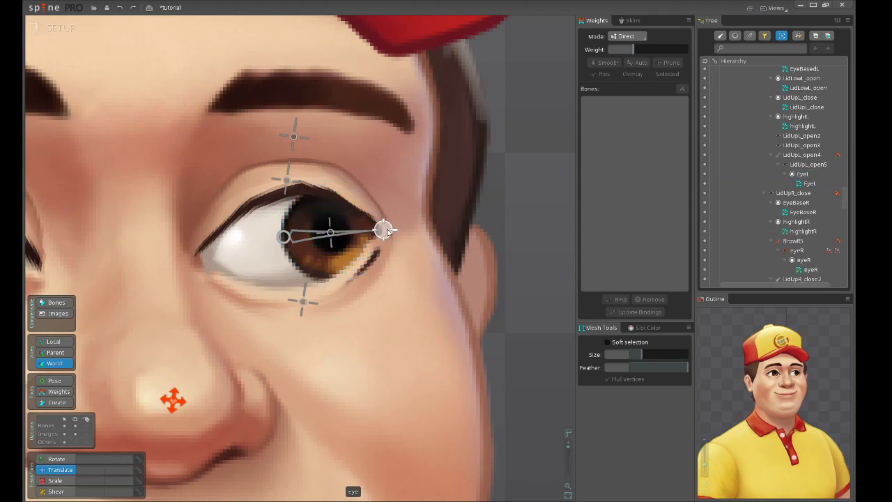
Swing the eye target across to the bridge of the nose to test the reparented eyeball, and undo the moves
{"action": "left_click_drag", "start_coordinate": [384, 229], "coordinate": [325, 189]}
{"action": "scroll", "coordinate": [446, 211], "scroll_direction": "down", "scroll_amount": 3}
{"action": "left_click_drag", "start_coordinate": [441, 215], "coordinate": [293, 264]}
{"action": "scroll", "coordinate": [354, 276], "scroll_direction": "up", "scroll_amount": 2}
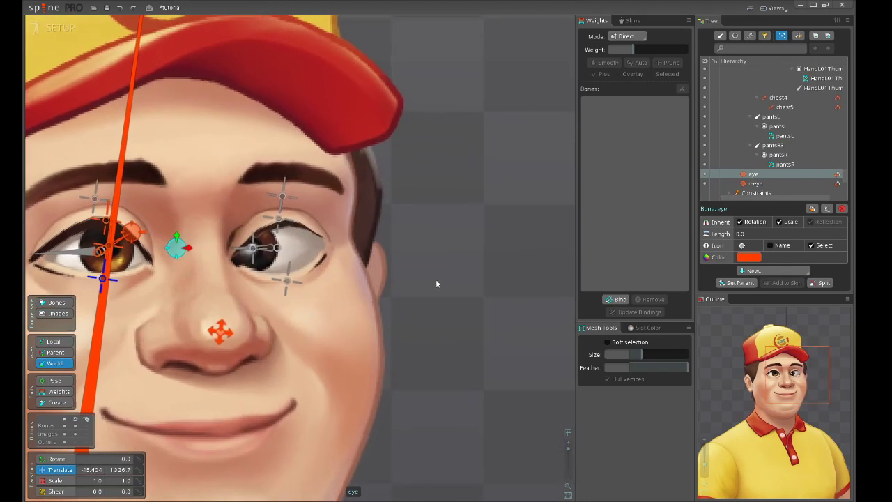
{"action": "left_click_drag", "start_coordinate": [428, 257], "coordinate": [617, 241]}
{"action": "scroll", "coordinate": [296, 253], "scroll_direction": "up", "scroll_amount": 4}
{"action": "key", "text": "ctrl+z"}
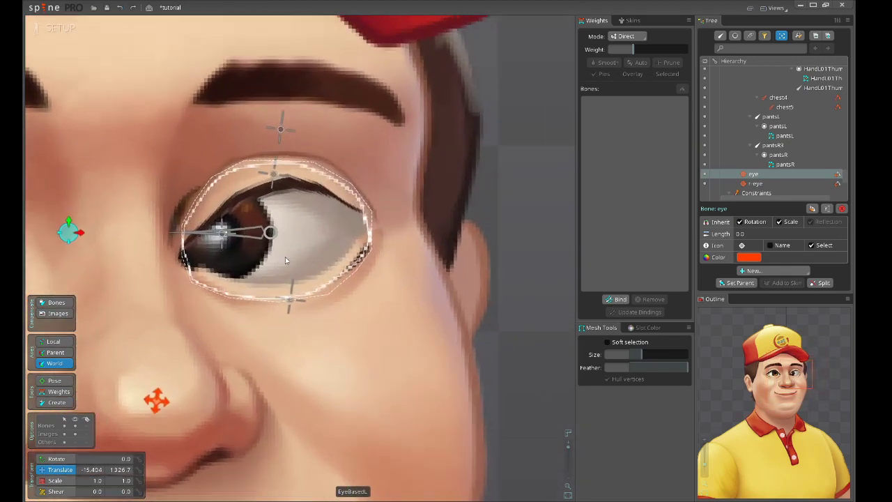
{"action": "key", "text": "ctrl+z"}
Turn off rotation and scale inheritance for the eyeball's child bone LidUpL_open5
{"action": "left_click", "coordinate": [325, 223]}
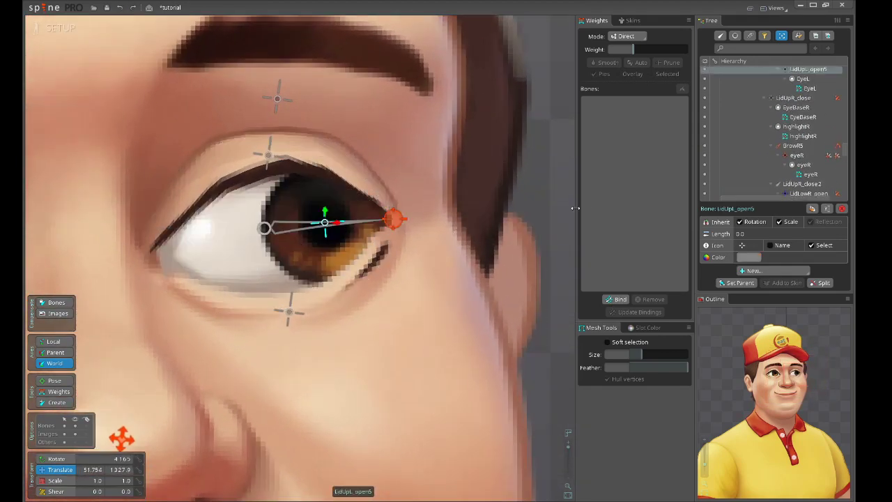
{"action": "scroll", "coordinate": [777, 129], "scroll_direction": "up", "scroll_amount": 1}
{"action": "scroll", "coordinate": [231, 284], "scroll_direction": "down", "scroll_amount": 3}
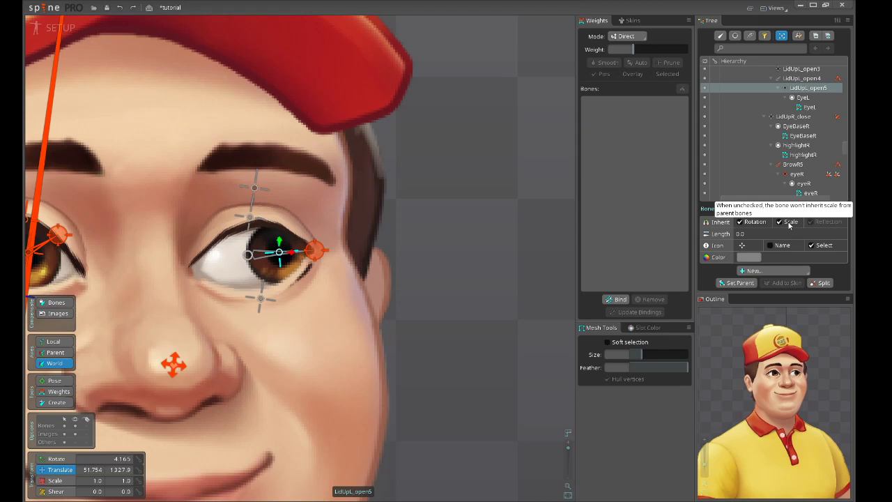
{"action": "left_click", "coordinate": [790, 225]}
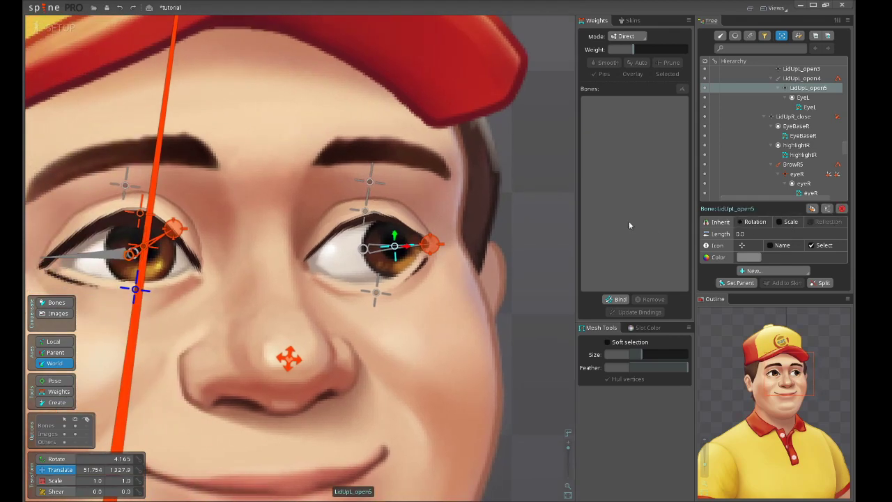
Test the eyeball without inherited rotation and scale by moving the eye target inward and up to the forehead between the brows
{"action": "scroll", "coordinate": [404, 242], "scroll_direction": "up", "scroll_amount": 2}
{"action": "left_click_drag", "start_coordinate": [438, 245], "coordinate": [403, 247]}
{"action": "scroll", "coordinate": [453, 235], "scroll_direction": "down", "scroll_amount": 2}
{"action": "left_click_drag", "start_coordinate": [506, 222], "coordinate": [309, 109]}
{"action": "scroll", "coordinate": [280, 260], "scroll_direction": "up", "scroll_amount": 4}
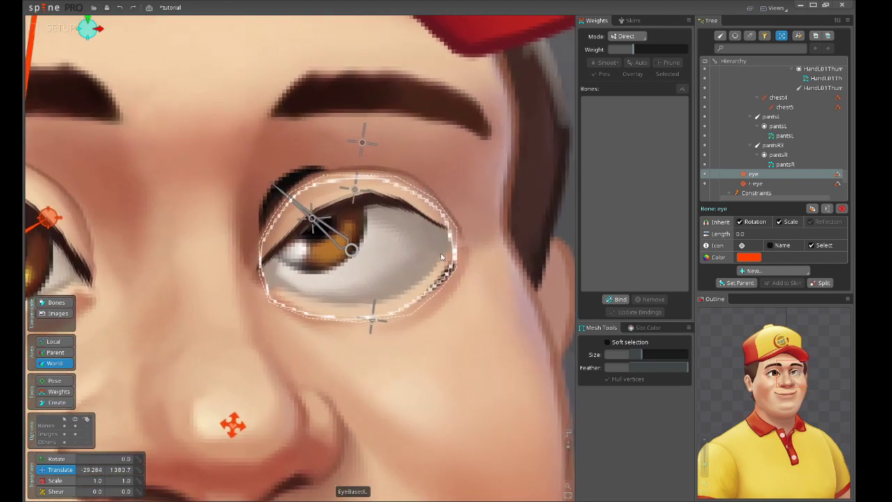
{"action": "scroll", "coordinate": [450, 254], "scroll_direction": "down", "scroll_amount": 3}
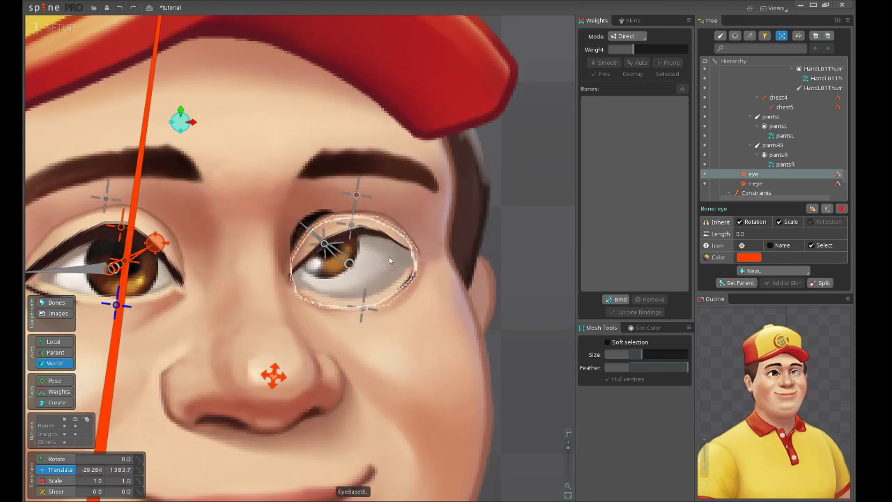
Move the eye target up onto the cap brim above the left eye to test the upward gaze
{"action": "left_click", "coordinate": [774, 270]}
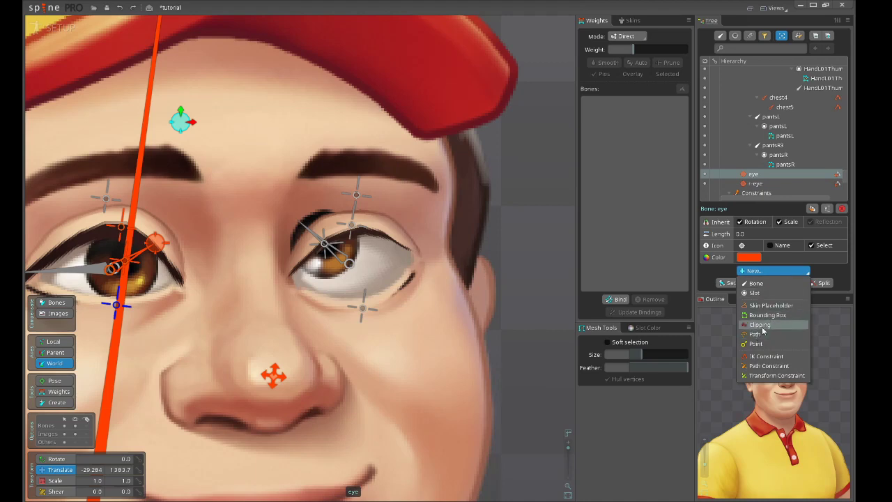
{"action": "left_click_drag", "start_coordinate": [511, 290], "coordinate": [480, 282]}
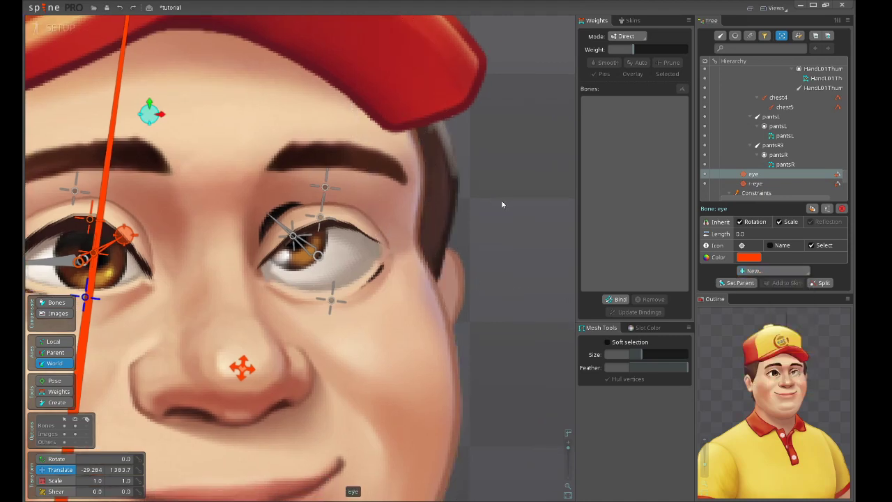
{"action": "left_click", "coordinate": [293, 236]}
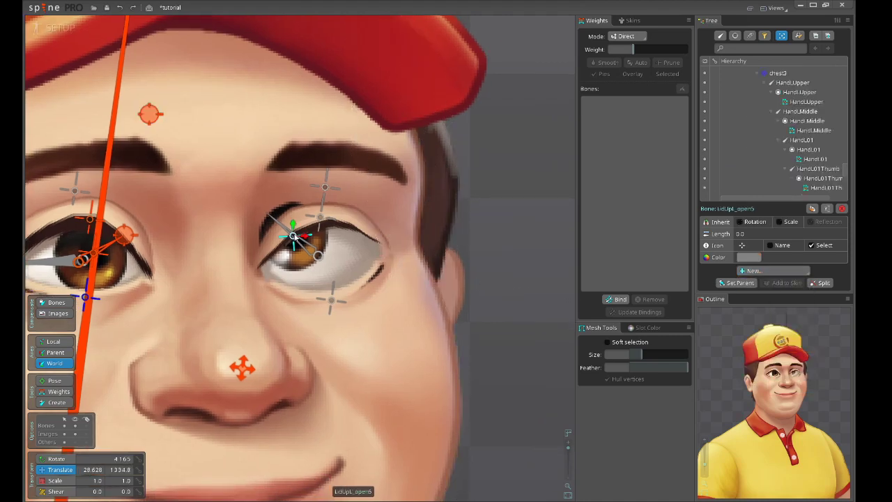
{"action": "left_click", "coordinate": [150, 115]}
{"action": "left_click_drag", "start_coordinate": [546, 256], "coordinate": [703, 156]}
{"action": "scroll", "coordinate": [508, 281], "scroll_direction": "down", "scroll_amount": 4}
{"action": "left_click_drag", "start_coordinate": [463, 223], "coordinate": [488, 217]}
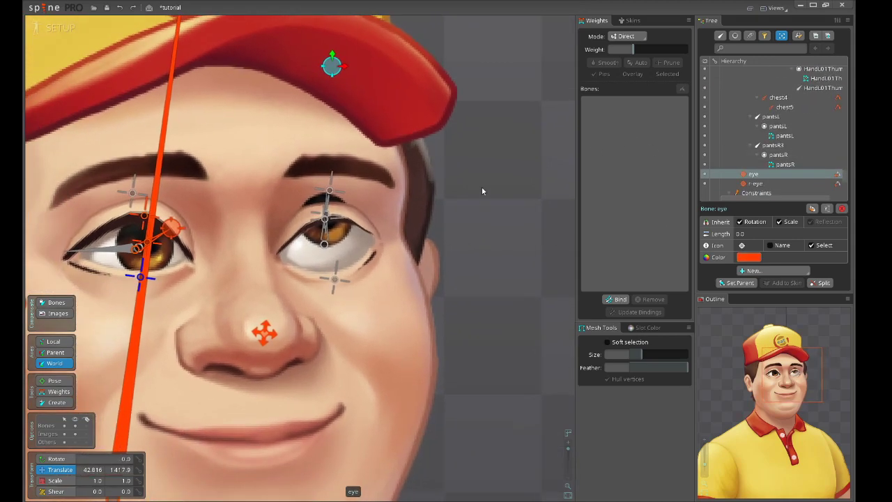
Test moving the LidUpL_open bone vertically, and swing the eye target back to the forehead
{"action": "left_click", "coordinate": [331, 194]}
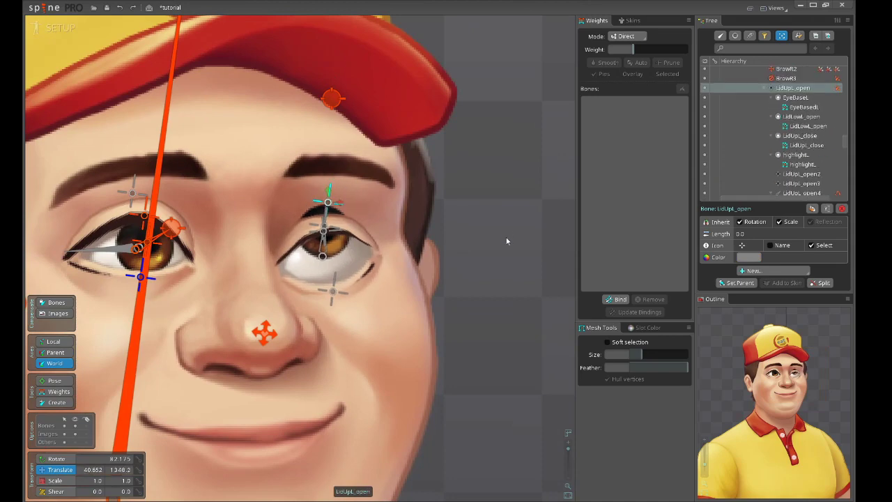
{"action": "scroll", "coordinate": [296, 212], "scroll_direction": "up", "scroll_amount": 2}
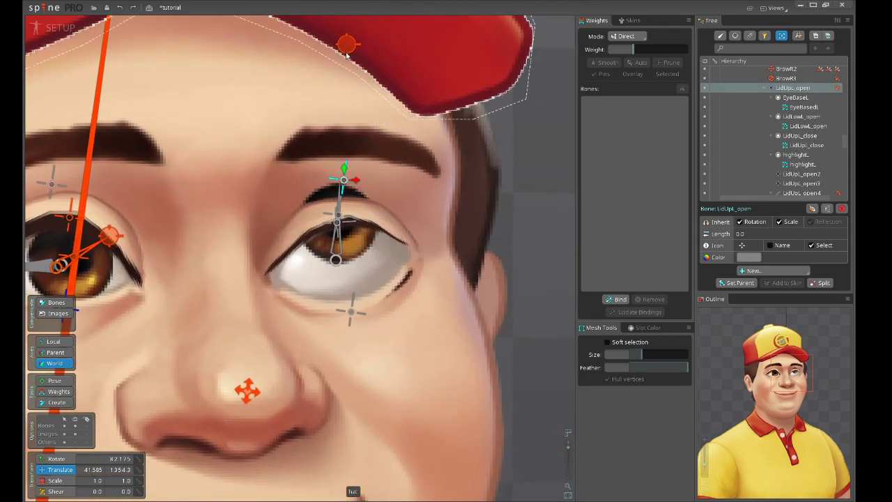
{"action": "left_click_drag", "start_coordinate": [347, 51], "coordinate": [218, 59]}
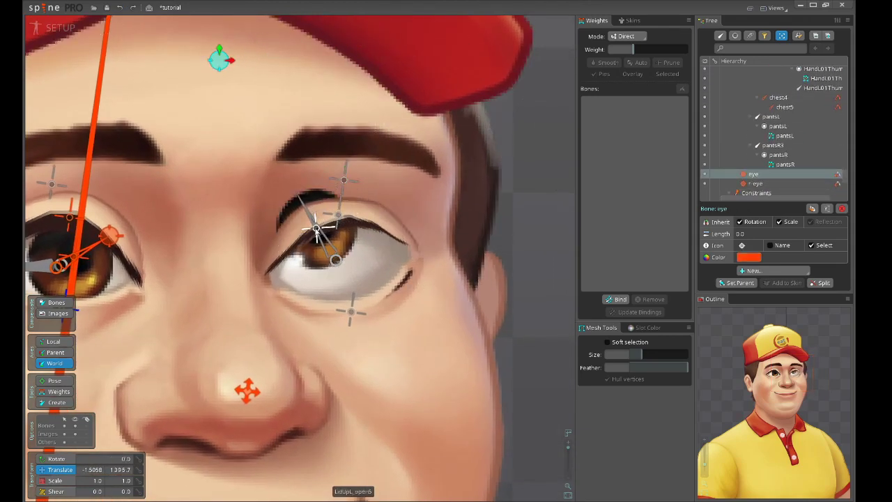
Move the child bone LidUpL_open5 closer to the base of LidUpL_open4 to shorten the eyeball's travel, and clear the selection
{"action": "left_click", "coordinate": [329, 249]}
{"action": "left_click_drag", "start_coordinate": [330, 253], "coordinate": [327, 251]}
{"action": "scroll", "coordinate": [323, 233], "scroll_direction": "down", "scroll_amount": 3}
{"action": "left_click_drag", "start_coordinate": [347, 214], "coordinate": [322, 201]}
{"action": "key", "text": "space"}
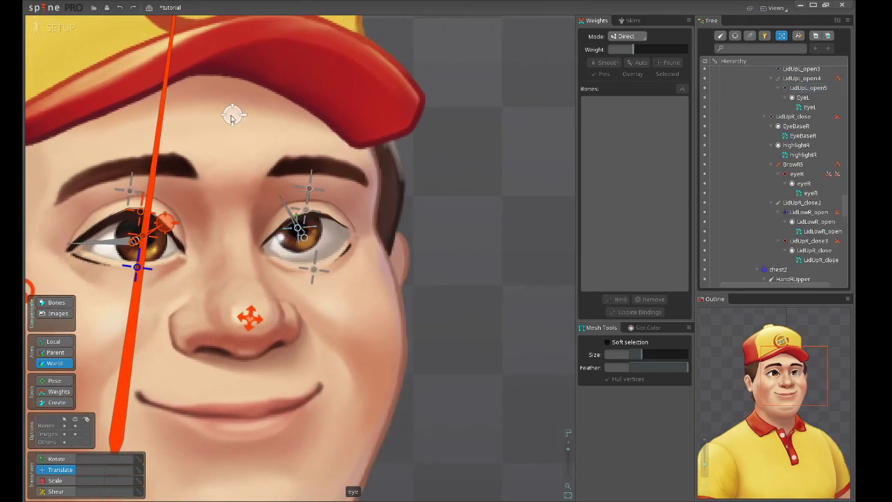
Test the sideways gaze by moving the eye target out beyond the ear and onto the iris, and undo the last move
{"action": "left_click_drag", "start_coordinate": [236, 115], "coordinate": [480, 252]}
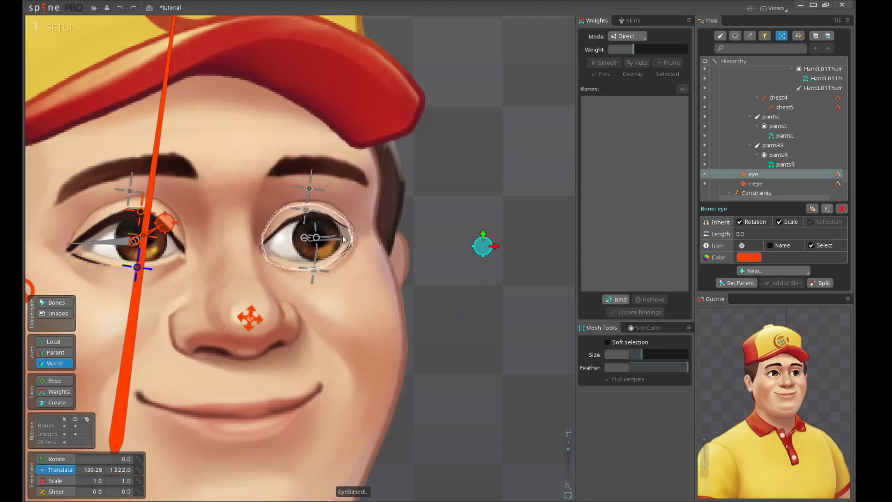
{"action": "scroll", "coordinate": [367, 242], "scroll_direction": "up", "scroll_amount": 2}
{"action": "scroll", "coordinate": [416, 235], "scroll_direction": "down", "scroll_amount": 3}
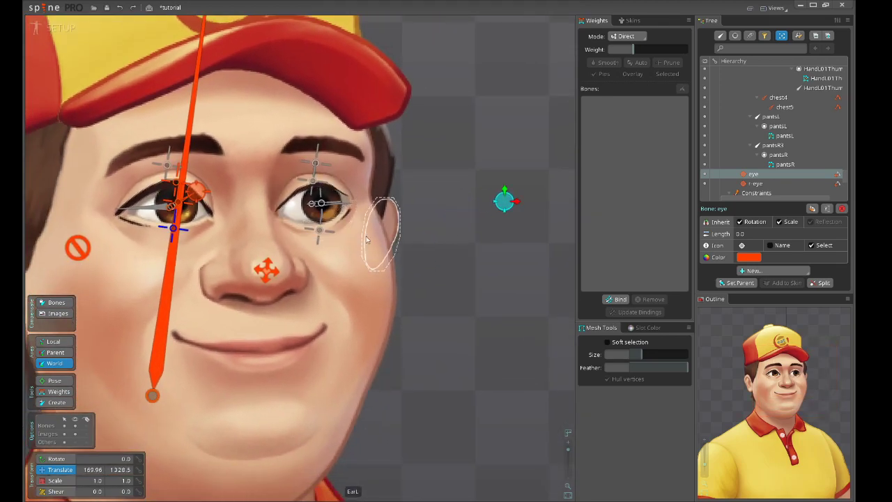
{"action": "scroll", "coordinate": [391, 202], "scroll_direction": "up", "scroll_amount": 3}
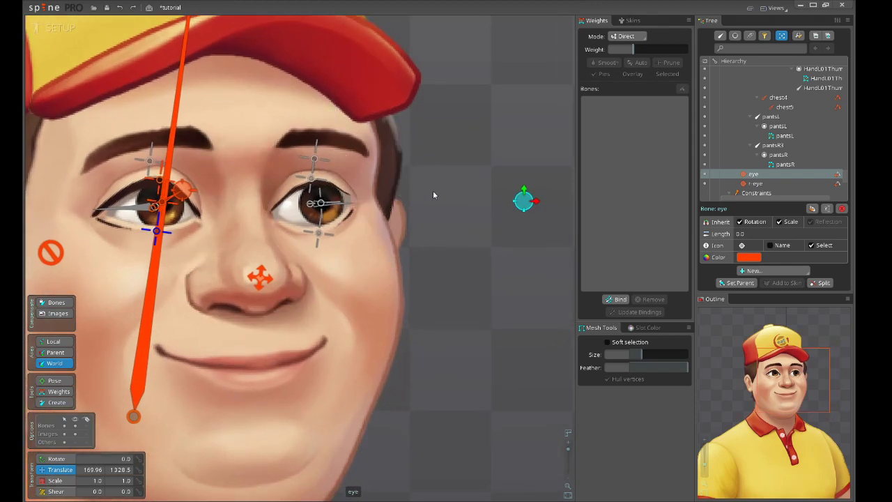
{"action": "scroll", "coordinate": [410, 185], "scroll_direction": "up", "scroll_amount": 2}
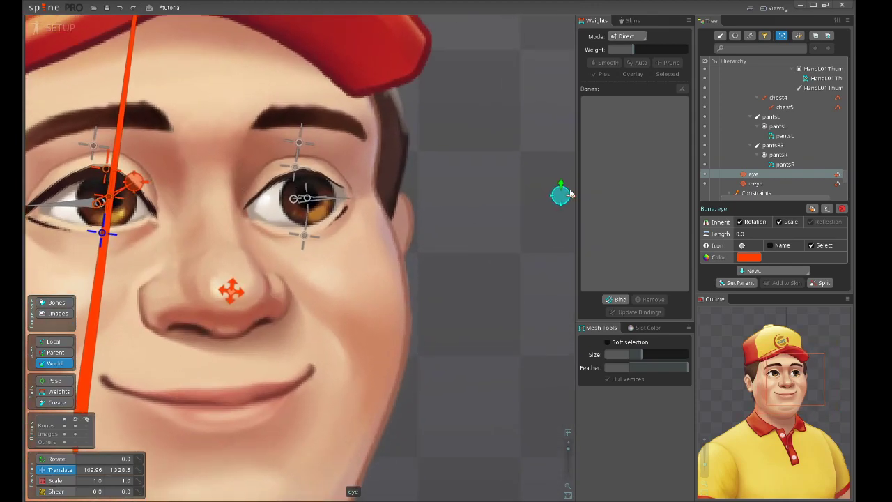
{"action": "left_click_drag", "start_coordinate": [358, 200], "coordinate": [332, 202]}
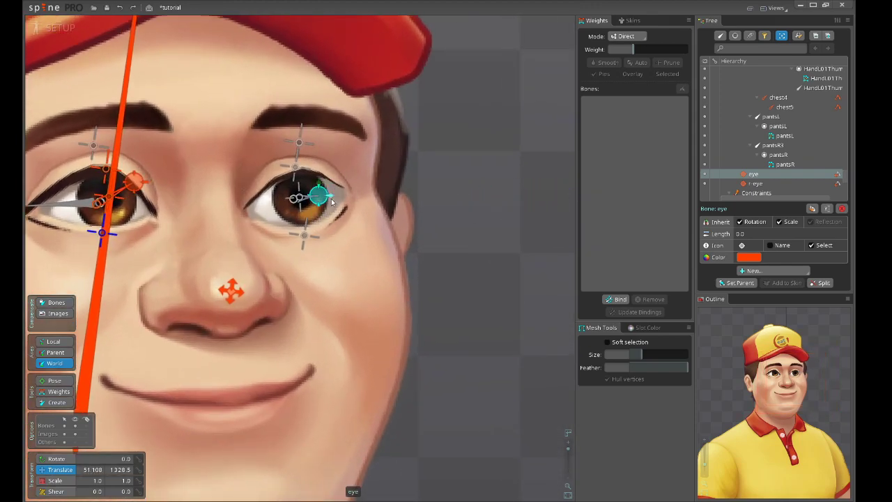
{"action": "key", "text": "ctrl+z"}
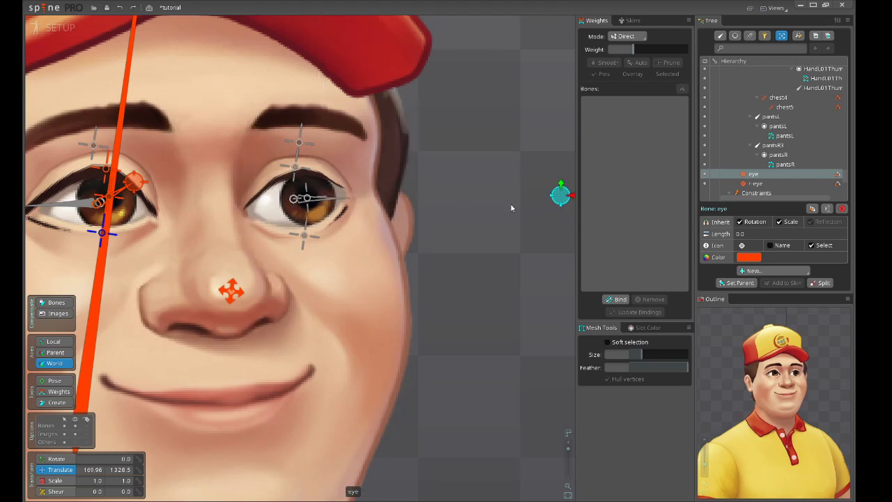
Bring the eye target back in beside the outer corner of the left eye
{"action": "left_click_drag", "start_coordinate": [511, 208], "coordinate": [478, 198]}
{"action": "scroll", "coordinate": [417, 212], "scroll_direction": "up", "scroll_amount": 1}
{"action": "scroll", "coordinate": [404, 217], "scroll_direction": "down", "scroll_amount": 1}
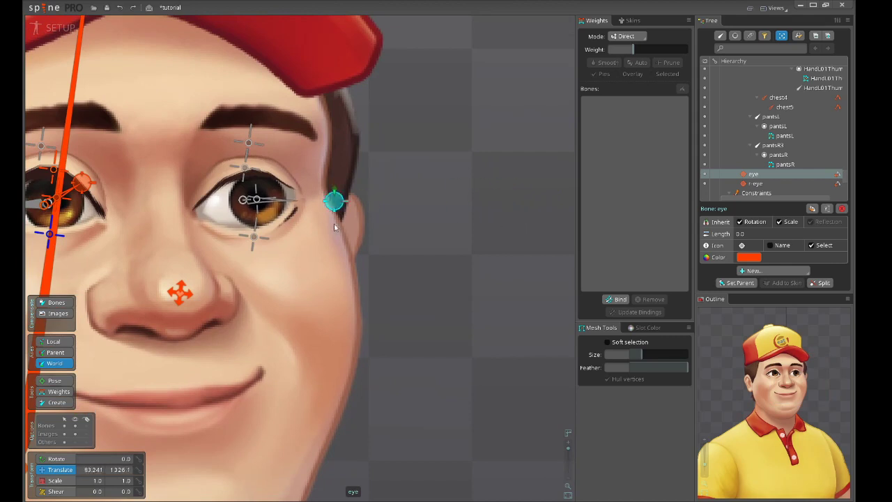
{"action": "left_click_drag", "start_coordinate": [295, 221], "coordinate": [456, 206]}
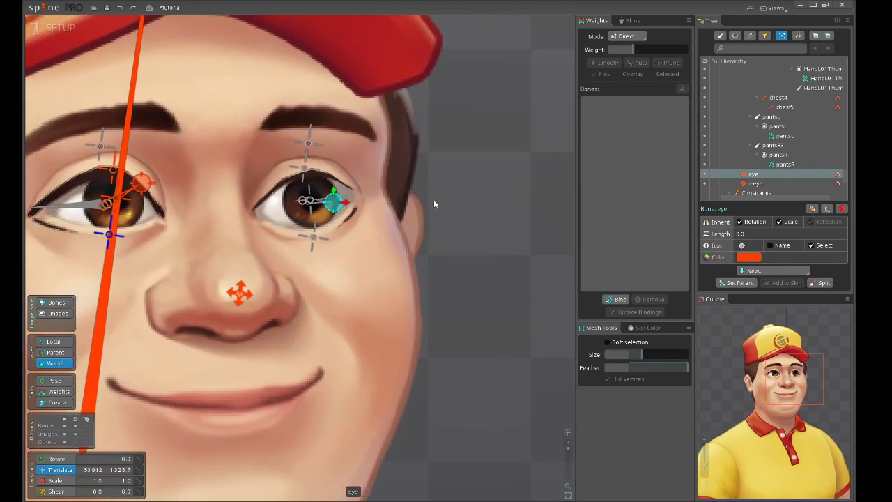
{"action": "mouse_move", "coordinate": [429, 207]}
{"action": "left_mouse_down"}
{"action": "mouse_move", "coordinate": [383, 207]}
{"action": "mouse_move", "coordinate": [471, 190]}
{"action": "mouse_move", "coordinate": [452, 240]}
{"action": "mouse_move", "coordinate": [477, 250]}
{"action": "mouse_move", "coordinate": [421, 195]}
{"action": "left_mouse_up"}
{"action": "key", "text": "ctrl+z"}
Test closing the upper lid bone and raising the lower lid bone of the left eye, and undo both moves
{"action": "left_click_drag", "start_coordinate": [309, 173], "coordinate": [310, 205]}
{"action": "key", "text": "ctrl+z"}
{"action": "left_click_drag", "start_coordinate": [313, 238], "coordinate": [310, 220]}
{"action": "key", "text": "ctrl+z"}
Start binding bones to the EyeL mesh, leave the binding, and shift the eye target slightly inward to the iris's outer edge
{"action": "scroll", "coordinate": [297, 220], "scroll_direction": "up", "scroll_amount": 1}
{"action": "scroll", "coordinate": [297, 220], "scroll_direction": "up", "scroll_amount": 2}
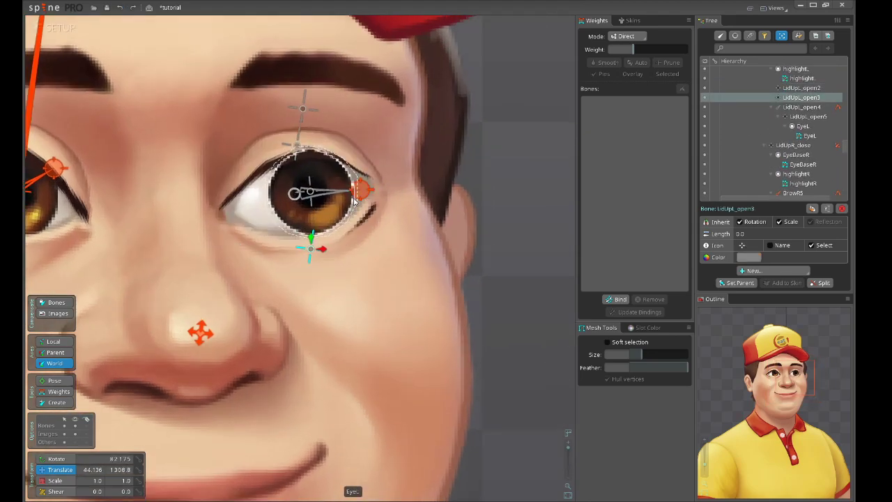
{"action": "left_click", "coordinate": [345, 202]}
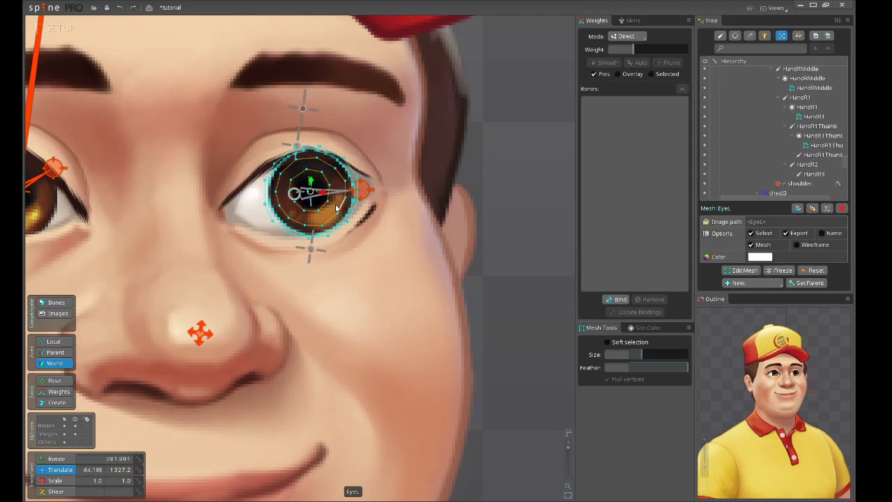
{"action": "left_click", "coordinate": [617, 299]}
{"action": "scroll", "coordinate": [327, 191], "scroll_direction": "up", "scroll_amount": 3}
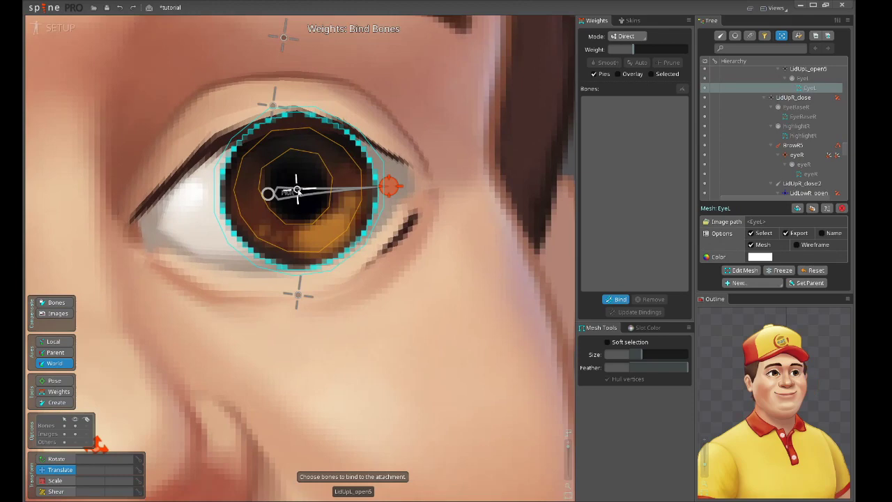
{"action": "left_click", "coordinate": [301, 195]}
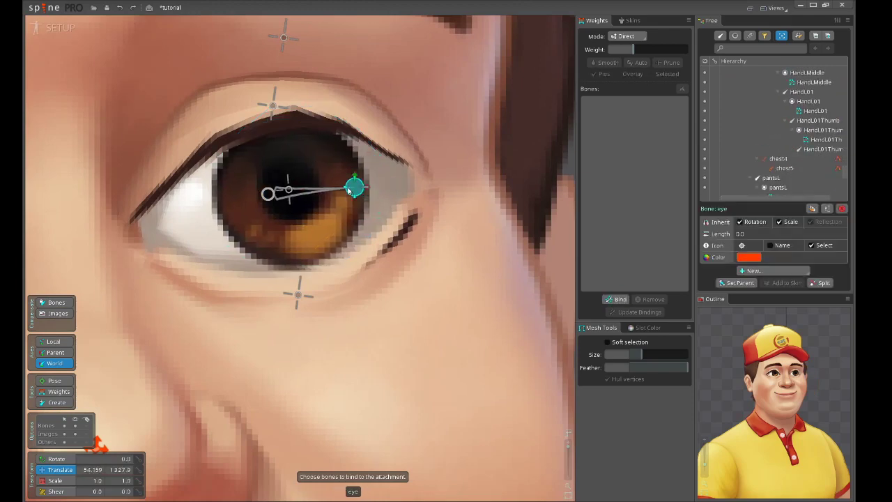
Bind the EyeL mesh to the bones LidUpL_open5 and LidUpL_open with automatic weights
{"action": "left_click", "coordinate": [297, 199]}
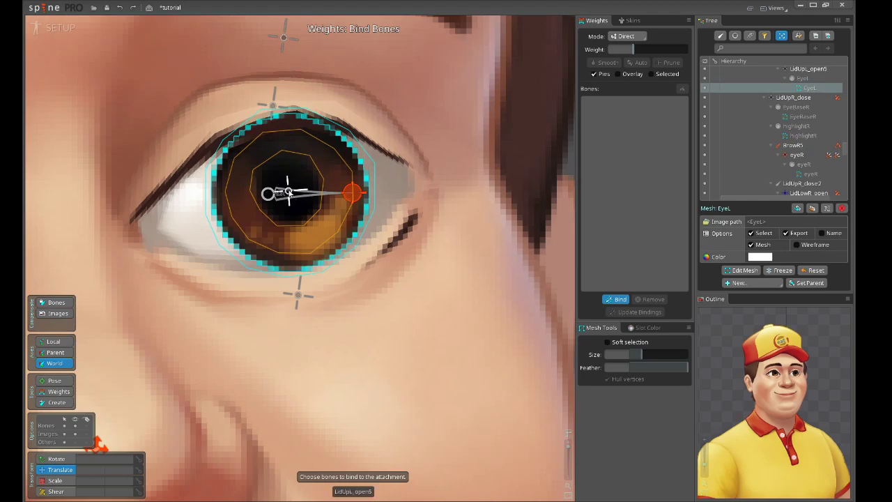
{"action": "left_click", "coordinate": [289, 193]}
{"action": "left_click_drag", "start_coordinate": [288, 53], "coordinate": [313, 153]}
{"action": "left_click", "coordinate": [311, 140]}
{"action": "scroll", "coordinate": [362, 237], "scroll_direction": "down", "scroll_amount": 3}
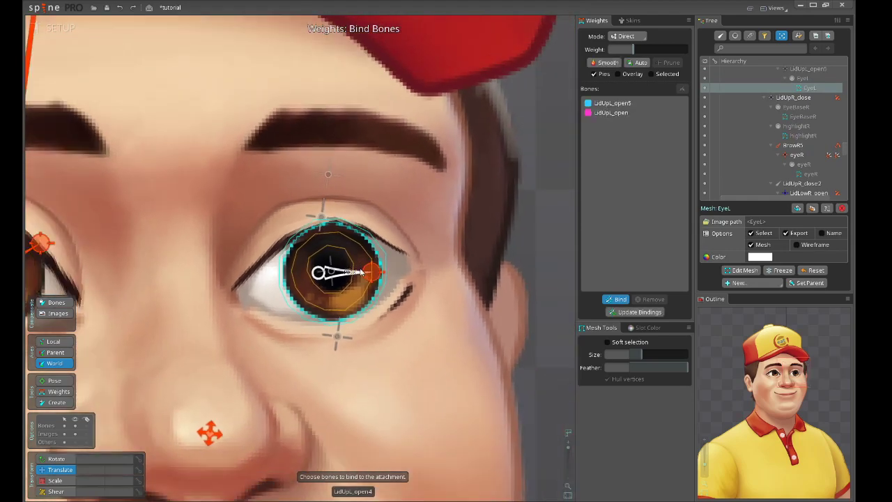
{"action": "scroll", "coordinate": [366, 273], "scroll_direction": "down", "scroll_amount": 1}
{"action": "left_click", "coordinate": [616, 301]}
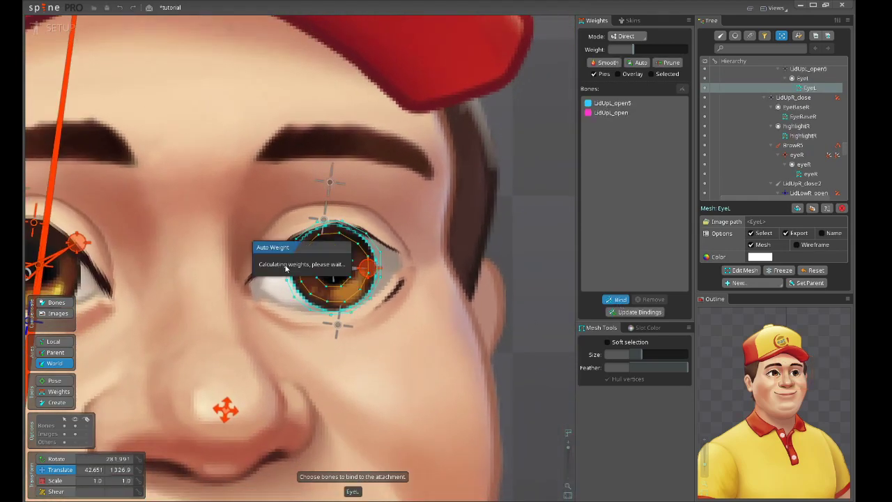
Examine the EyeL mesh vertices' weights for the bone LidUpL_open5 with the Weights tool
{"action": "scroll", "coordinate": [306, 265], "scroll_direction": "up", "scroll_amount": 4}
{"action": "scroll", "coordinate": [290, 191], "scroll_direction": "up", "scroll_amount": 3}
{"action": "left_click", "coordinate": [283, 181]}
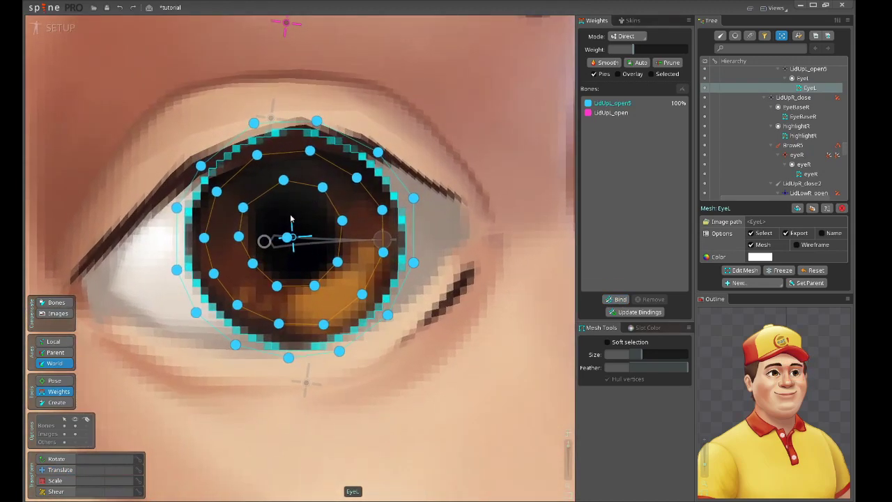
{"action": "scroll", "coordinate": [276, 228], "scroll_direction": "down", "scroll_amount": 2}
{"action": "scroll", "coordinate": [330, 222], "scroll_direction": "up", "scroll_amount": 2}
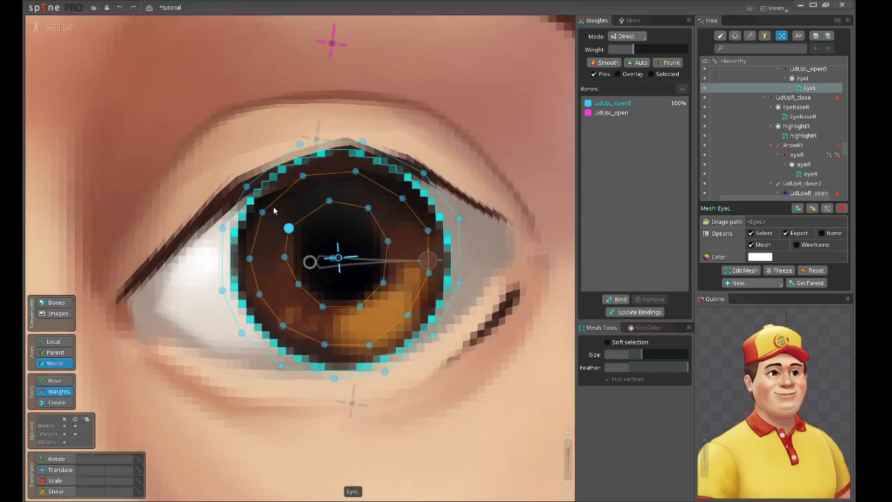
Select all vertices of the EyeL mesh and set their weight for the bone LidUpL_open to 100
{"action": "left_click_drag", "start_coordinate": [274, 206], "coordinate": [410, 322]}
{"action": "scroll", "coordinate": [410, 322], "scroll_direction": "down", "scroll_amount": 2}
{"action": "left_click_drag", "start_coordinate": [239, 162], "coordinate": [515, 432]}
{"action": "scroll", "coordinate": [321, 178], "scroll_direction": "down", "scroll_amount": 1}
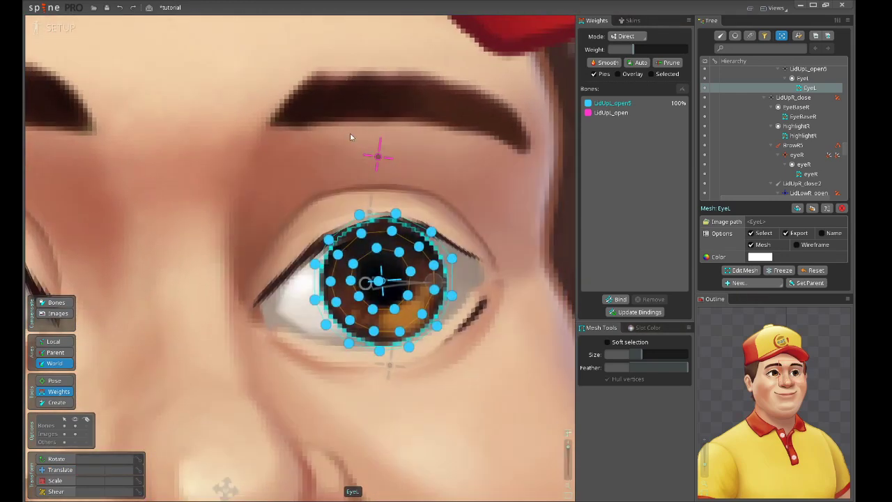
{"action": "left_click", "coordinate": [376, 159]}
{"action": "left_click_drag", "start_coordinate": [459, 331], "coordinate": [464, 262]}
{"action": "scroll", "coordinate": [440, 297], "scroll_direction": "up", "scroll_amount": 3}
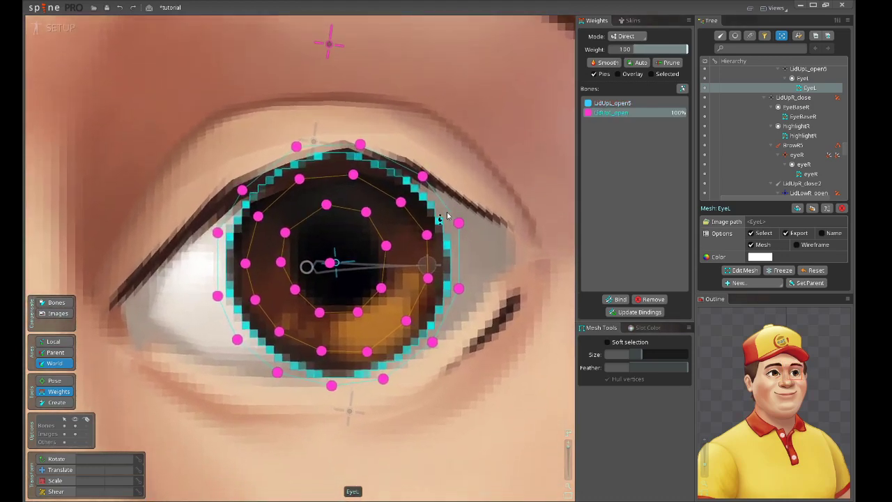
{"action": "scroll", "coordinate": [369, 222], "scroll_direction": "down", "scroll_amount": 2}
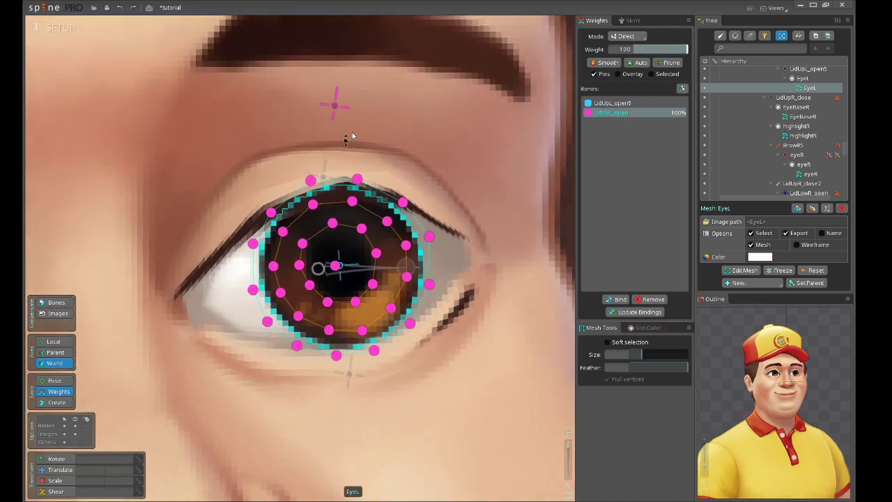
Set the weight of all EyeL mesh vertices for the bone LidUpL_open5 to about 84
{"action": "left_click", "coordinate": [631, 104]}
{"action": "left_click_drag", "start_coordinate": [235, 137], "coordinate": [515, 416]}
{"action": "left_click_drag", "start_coordinate": [459, 407], "coordinate": [468, 309]}
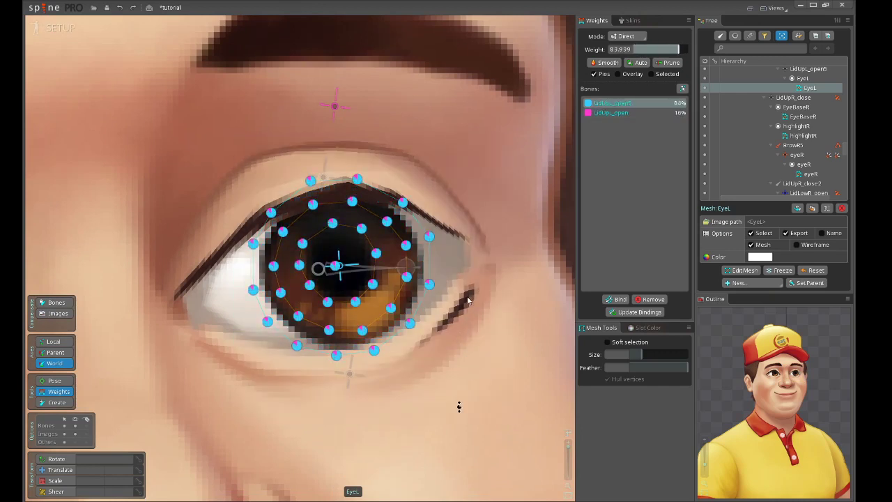
Set the weight of the EyeL mesh's centre vertex and innermost vertex ring for the bone LidUpL_open5 to 100
{"action": "scroll", "coordinate": [457, 300], "scroll_direction": "up", "scroll_amount": 2}
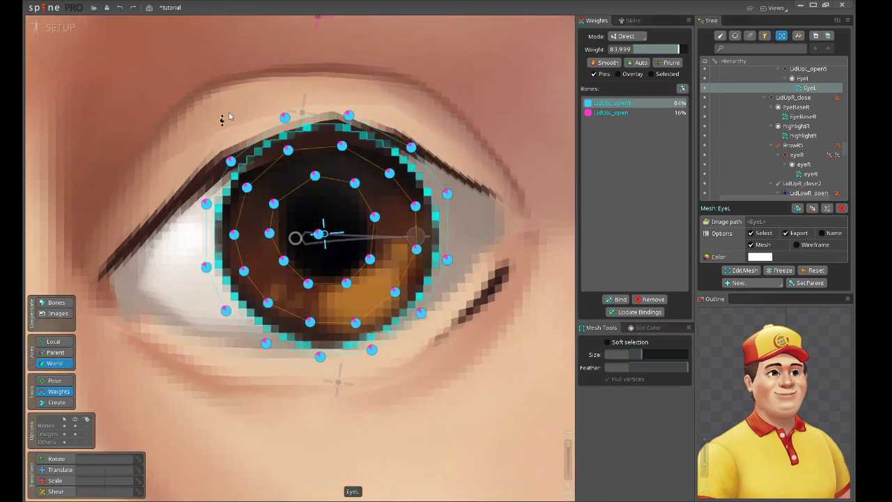
{"action": "left_click", "coordinate": [273, 202]}
{"action": "left_click_drag", "start_coordinate": [270, 193], "coordinate": [382, 291]}
{"action": "left_click_drag", "start_coordinate": [301, 172], "coordinate": [354, 207]}
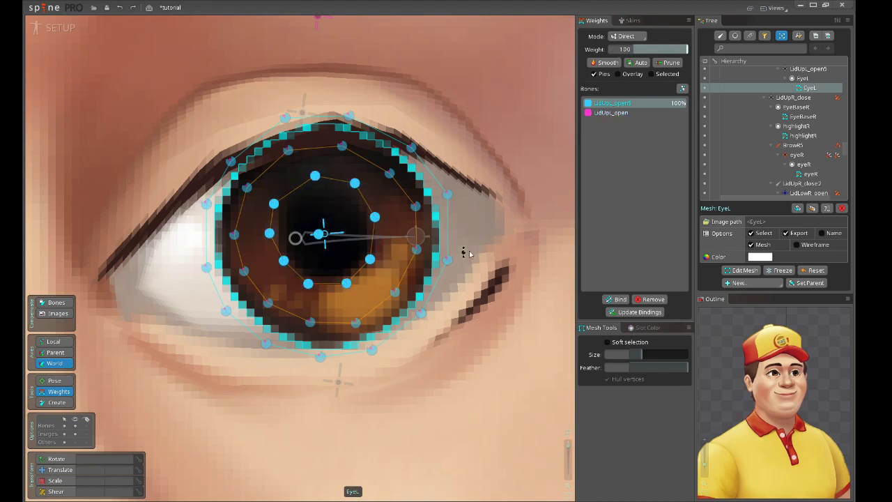
{"action": "scroll", "coordinate": [322, 235], "scroll_direction": "down", "scroll_amount": 4}
{"action": "key", "text": "Escape"}
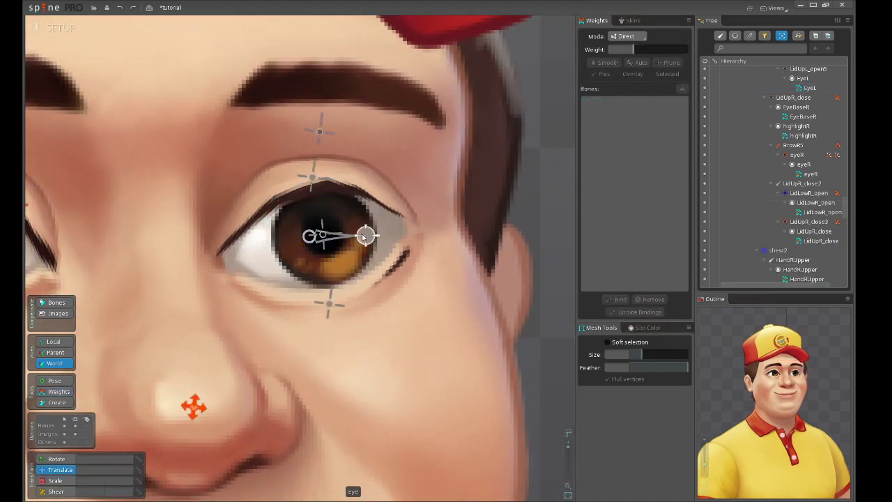
Move the eye target down beside the nose and reduce the EyeL vertices' weight for the bone LidUpL_open
{"action": "left_click_drag", "start_coordinate": [363, 238], "coordinate": [138, 315]}
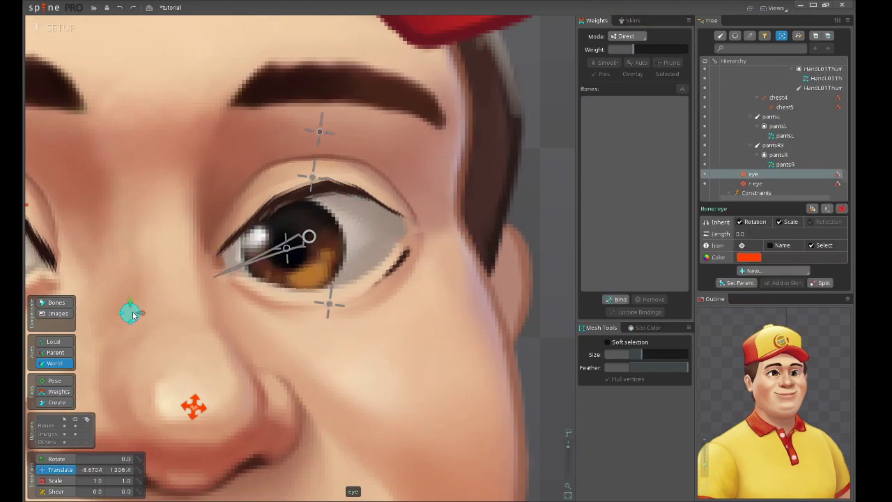
{"action": "left_click", "coordinate": [291, 264]}
{"action": "key", "text": "g"}
{"action": "left_click_drag", "start_coordinate": [198, 152], "coordinate": [356, 298]}
{"action": "scroll", "coordinate": [356, 298], "scroll_direction": "up", "scroll_amount": 5}
{"action": "left_click", "coordinate": [605, 113]}
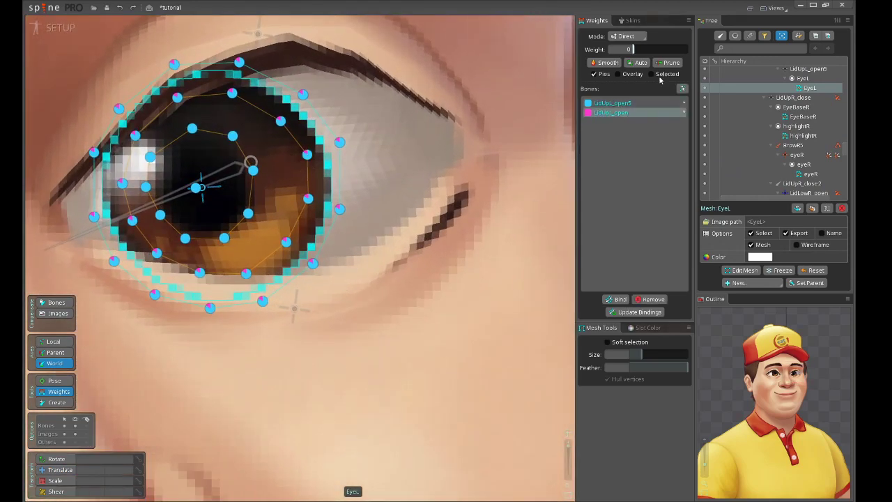
{"action": "left_click_drag", "start_coordinate": [394, 284], "coordinate": [395, 381]}
{"action": "scroll", "coordinate": [341, 293], "scroll_direction": "down", "scroll_amount": 3}
{"action": "key", "text": "Escape"}
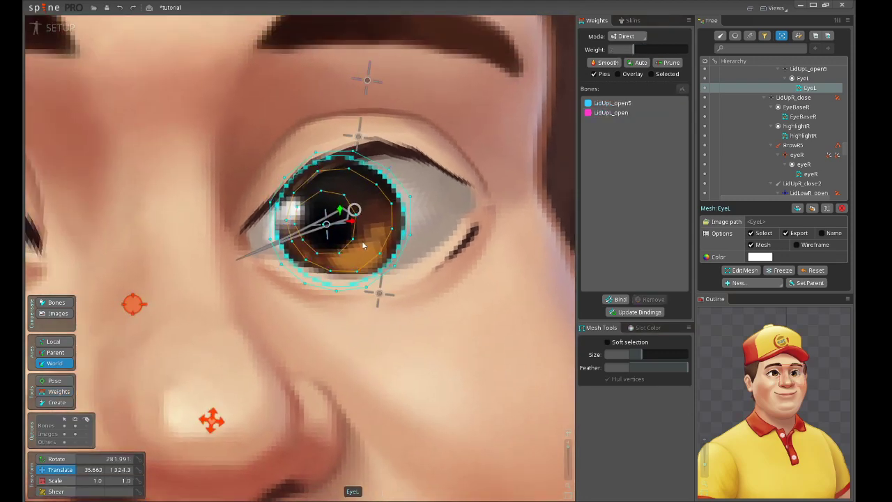
{"action": "key", "text": "Escape"}
Test the eyeball's deformation by moving the eye target outward and inward, and return the target to the iris beside the pupil
{"action": "scroll", "coordinate": [200, 299], "scroll_direction": "down", "scroll_amount": 3}
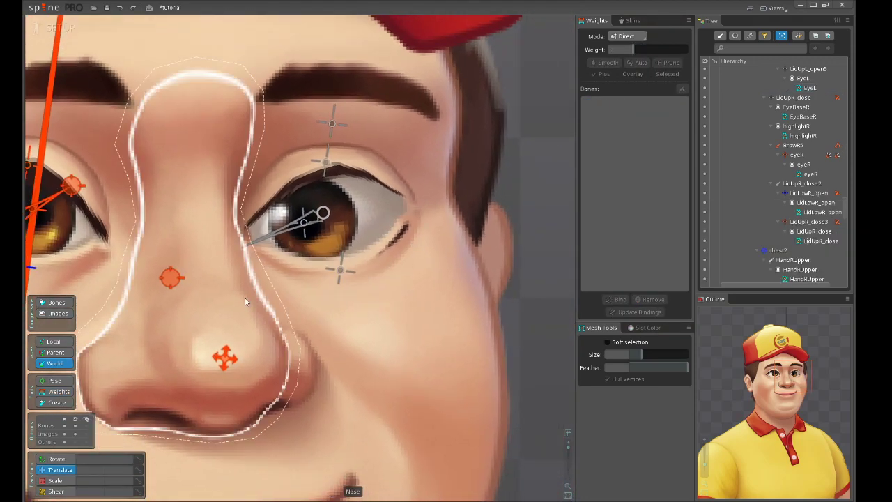
{"action": "left_click_drag", "start_coordinate": [161, 282], "coordinate": [471, 155]}
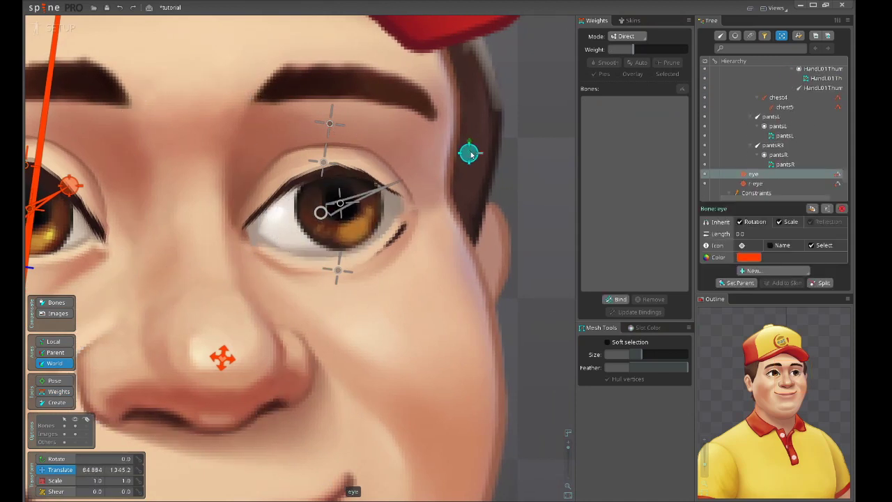
{"action": "left_click_drag", "start_coordinate": [473, 159], "coordinate": [337, 248]}
{"action": "scroll", "coordinate": [509, 294], "scroll_direction": "down", "scroll_amount": 5}
{"action": "scroll", "coordinate": [340, 249], "scroll_direction": "up", "scroll_amount": 3}
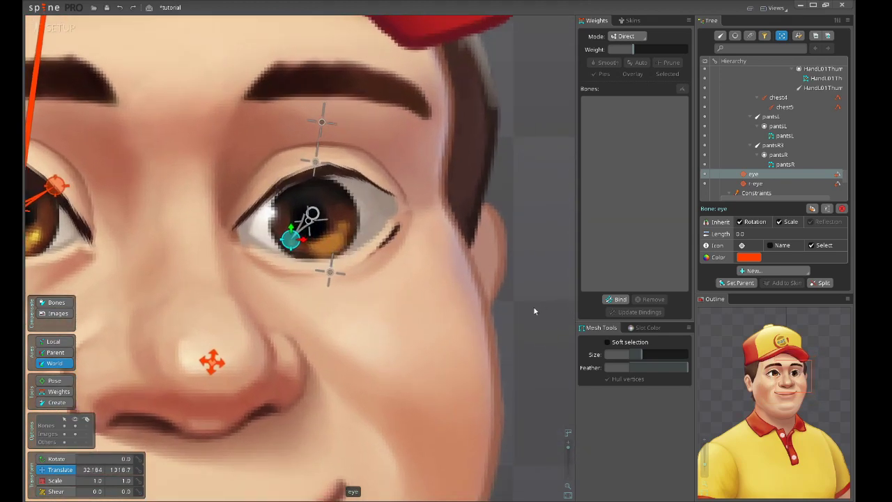
{"action": "left_click_drag", "start_coordinate": [534, 311], "coordinate": [564, 281]}
Bind the highlightL mesh to the bones LidUpL_open5 and LidUpL_open
{"action": "left_click", "coordinate": [265, 211]}
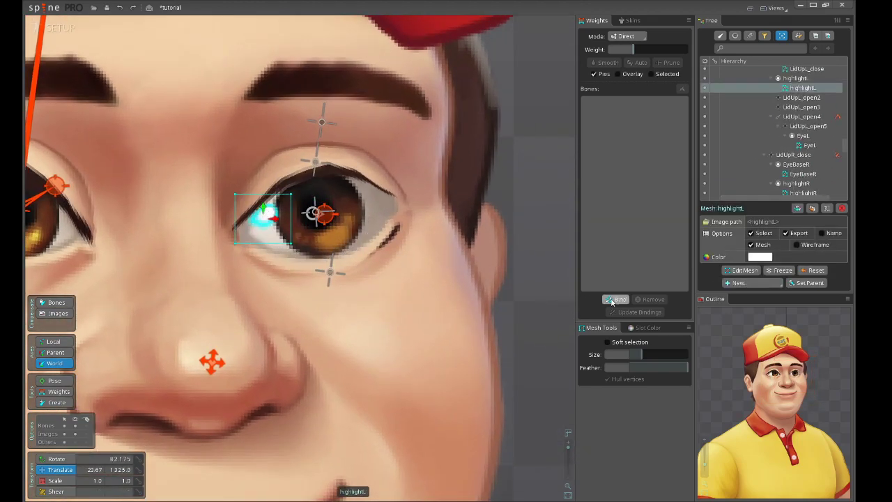
{"action": "left_click", "coordinate": [615, 300]}
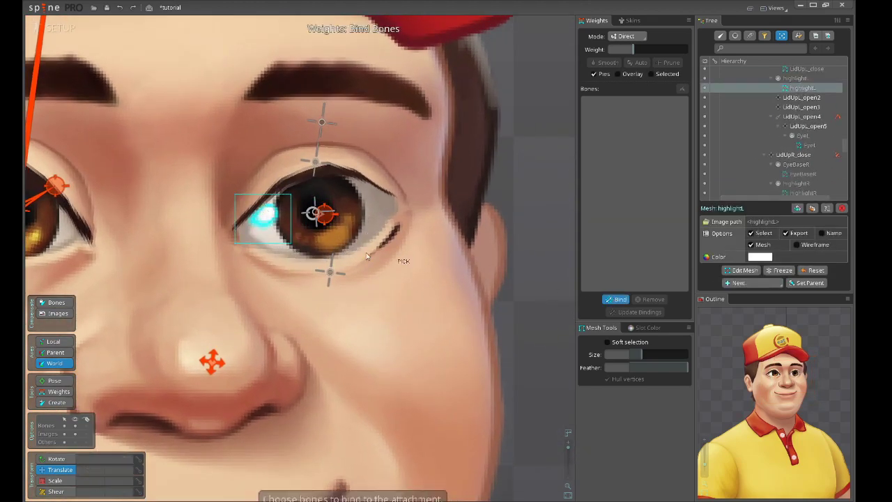
{"action": "left_click", "coordinate": [316, 213]}
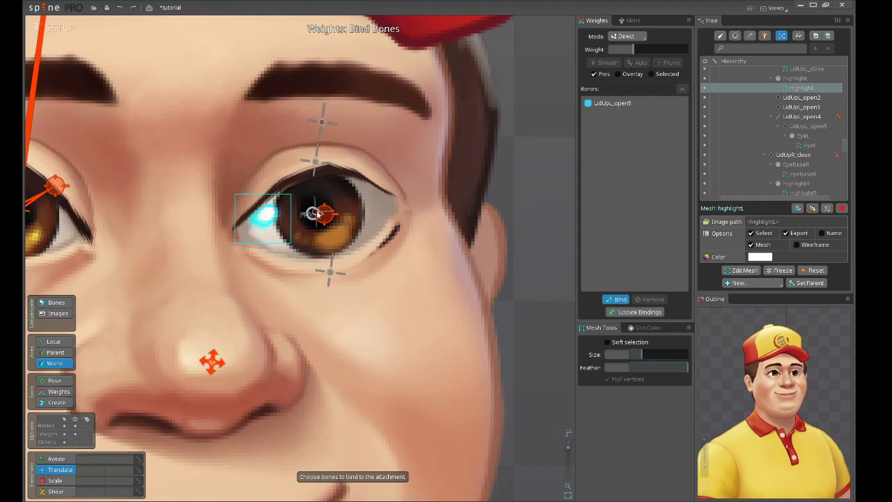
{"action": "left_click", "coordinate": [323, 120]}
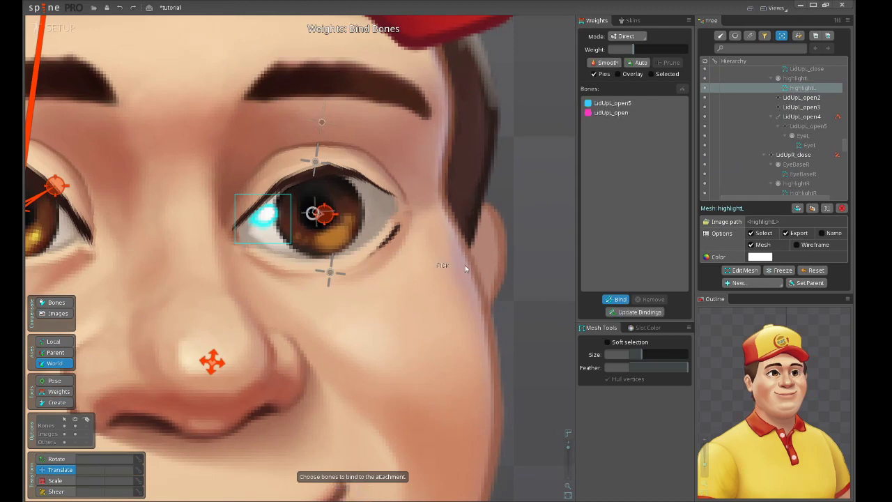
{"action": "left_click", "coordinate": [623, 300]}
{"action": "scroll", "coordinate": [354, 245], "scroll_direction": "down", "scroll_amount": 1}
{"action": "scroll", "coordinate": [326, 226], "scroll_direction": "up", "scroll_amount": 2}
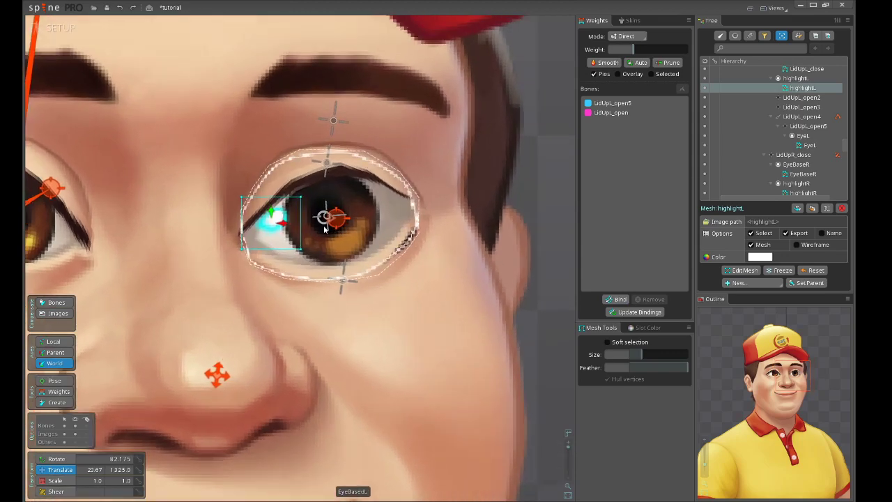
Set the weight of all highlightL mesh vertices for the bone LidUpL_open to 100 and leave the Weights tool
{"action": "scroll", "coordinate": [327, 227], "scroll_direction": "up", "scroll_amount": 1}
{"action": "scroll", "coordinate": [387, 266], "scroll_direction": "down", "scroll_amount": 3}
{"action": "key", "text": "g"}
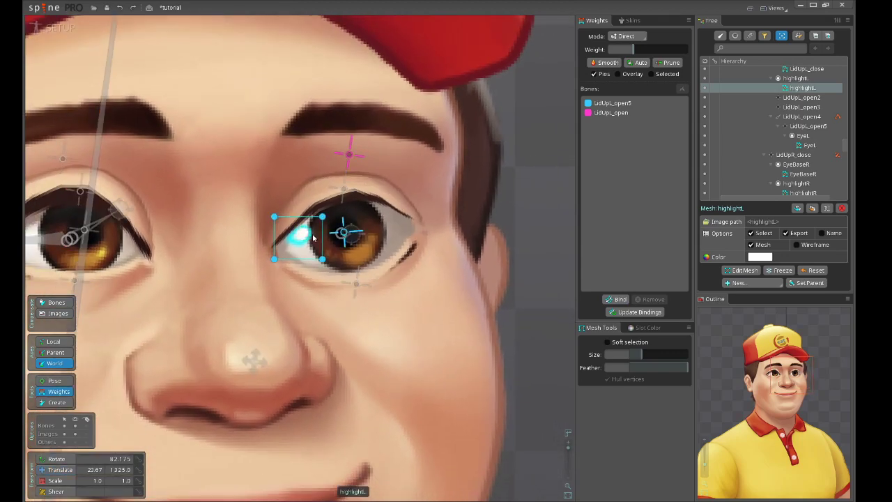
{"action": "left_click_drag", "start_coordinate": [239, 187], "coordinate": [397, 283]}
{"action": "left_click", "coordinate": [599, 112]}
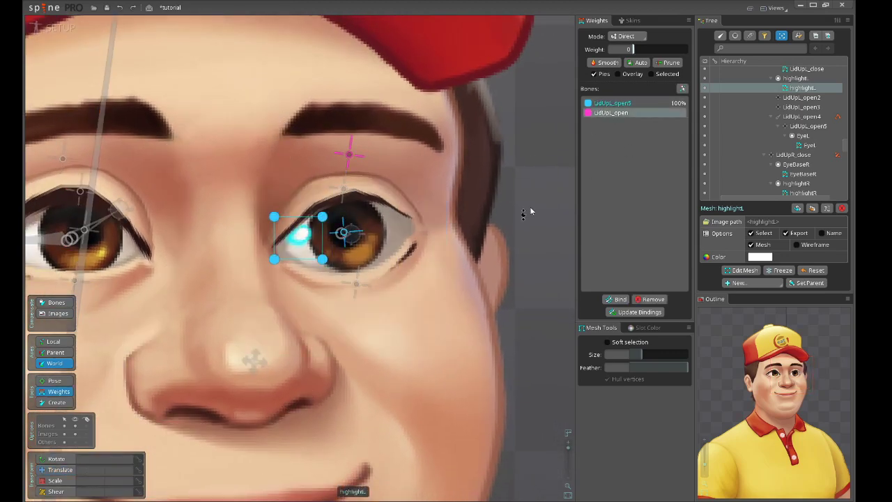
{"action": "left_click_drag", "start_coordinate": [530, 208], "coordinate": [421, 173]}
{"action": "scroll", "coordinate": [344, 231], "scroll_direction": "up", "scroll_amount": 2}
{"action": "left_click", "coordinate": [343, 230]}
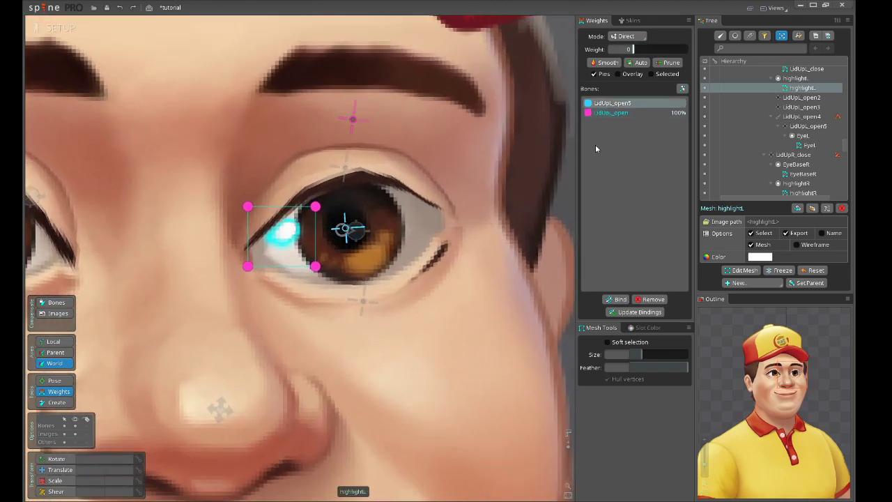
{"action": "key", "text": "space"}
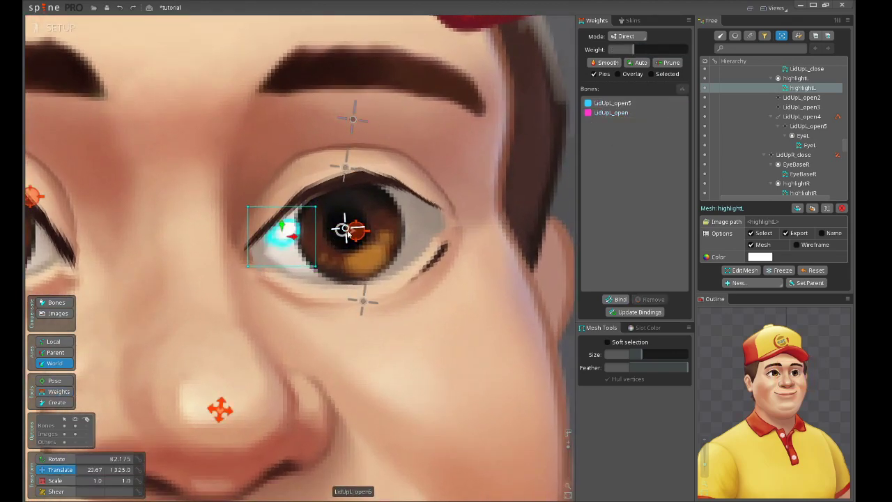
{"action": "key", "text": "space"}
Test how the eyeball and highlight follow by moving the eye target up and outward, and return the target to the pupil
{"action": "left_click_drag", "start_coordinate": [356, 231], "coordinate": [398, 189]}
{"action": "scroll", "coordinate": [410, 258], "scroll_direction": "down", "scroll_amount": 1}
{"action": "scroll", "coordinate": [410, 258], "scroll_direction": "down", "scroll_amount": 3}
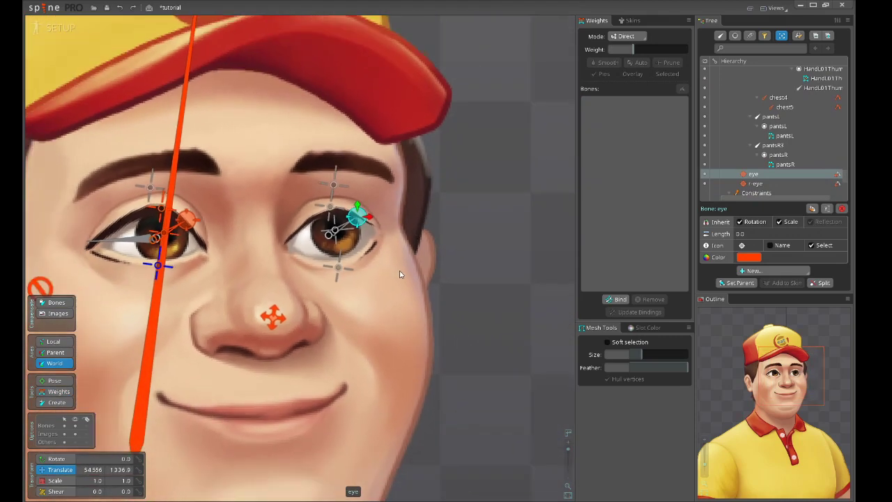
{"action": "scroll", "coordinate": [453, 240], "scroll_direction": "up", "scroll_amount": 2}
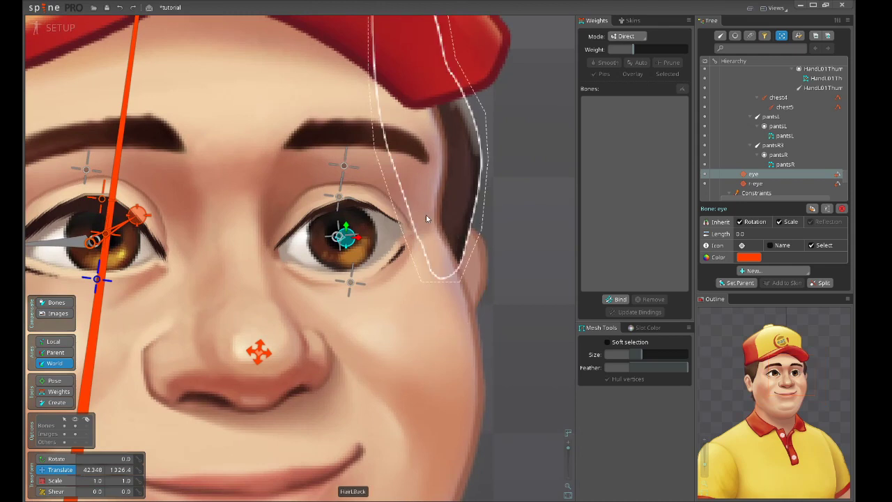
Add a transform constraint named top to LidUpL_open2 with target LidUpL_open5, match its offset, and set the translate mix to 29.6
{"action": "left_click", "coordinate": [338, 191]}
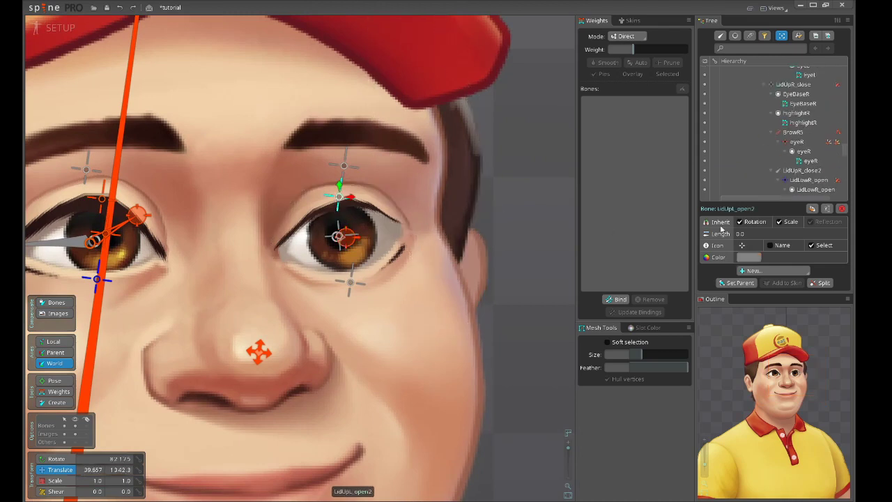
{"action": "left_click", "coordinate": [754, 270]}
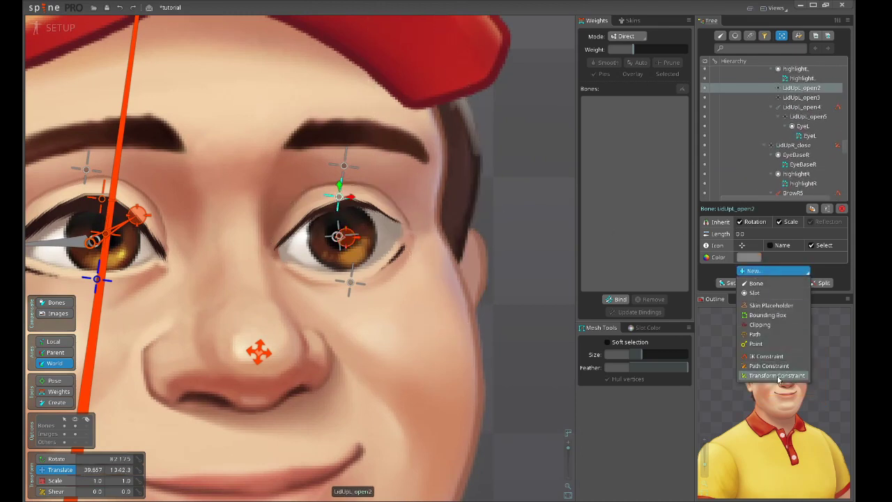
{"action": "left_click", "coordinate": [779, 376]}
{"action": "scroll", "coordinate": [345, 243], "scroll_direction": "up", "scroll_amount": 4}
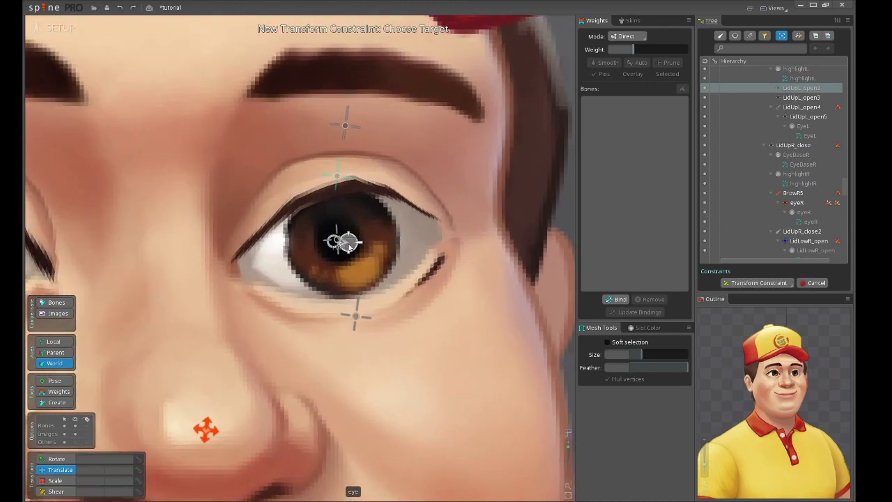
{"action": "left_click", "coordinate": [336, 241]}
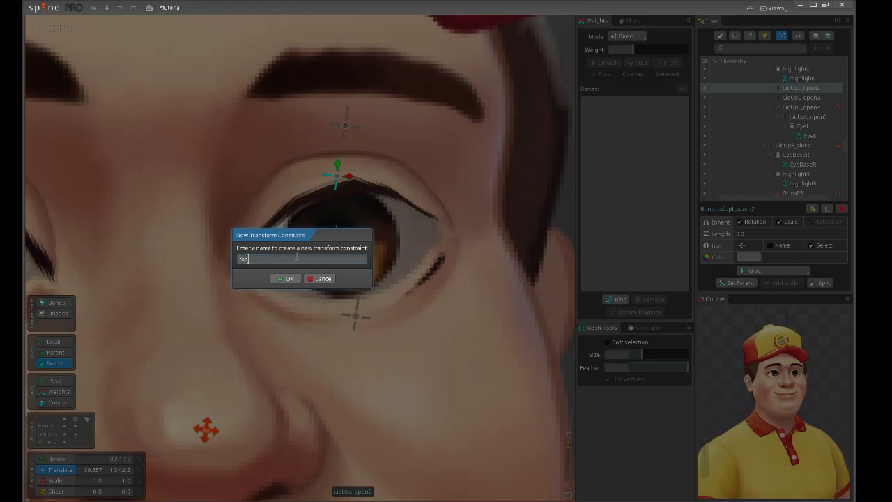
{"action": "left_click", "coordinate": [286, 278]}
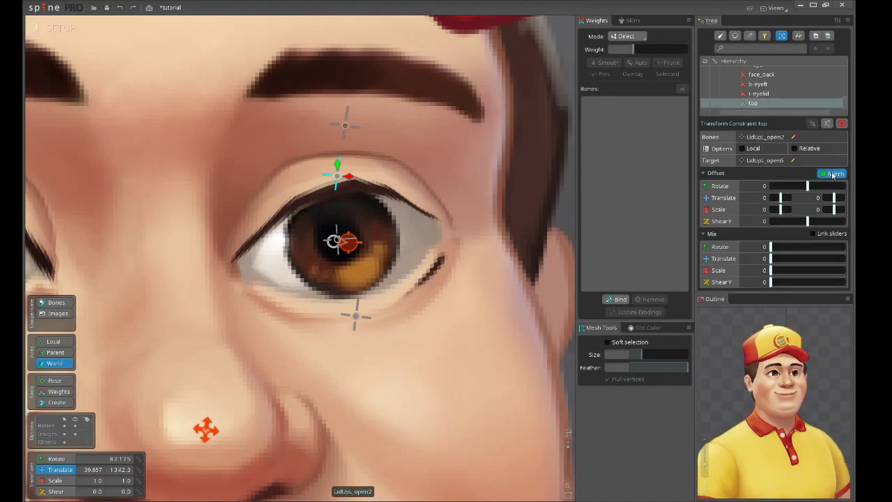
{"action": "left_click", "coordinate": [793, 259]}
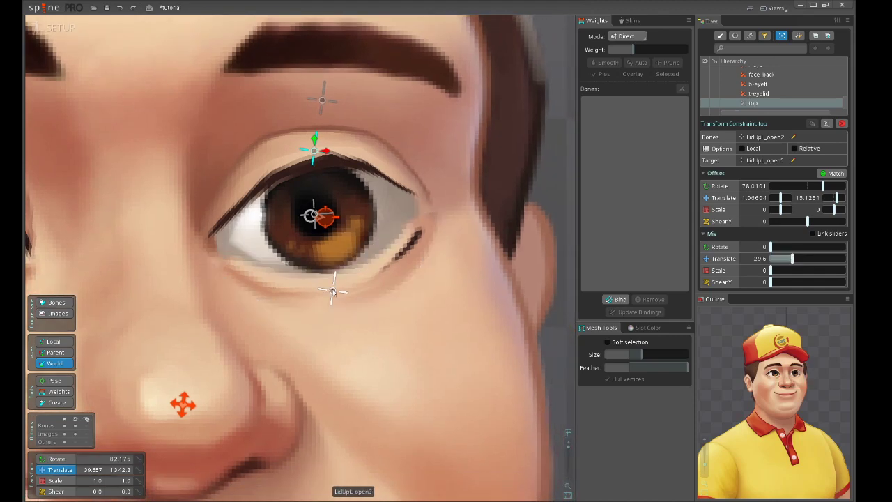
Add a transform constraint named bt to the bone LidUpL_open3 with target LidUpL_open5 and match its offset
{"action": "left_click", "coordinate": [333, 291]}
{"action": "left_click", "coordinate": [764, 271]}
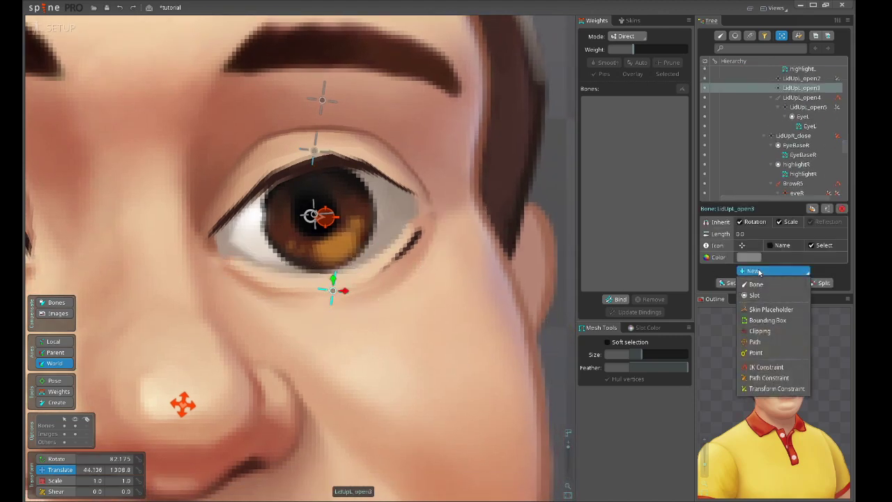
{"action": "left_click", "coordinate": [768, 376]}
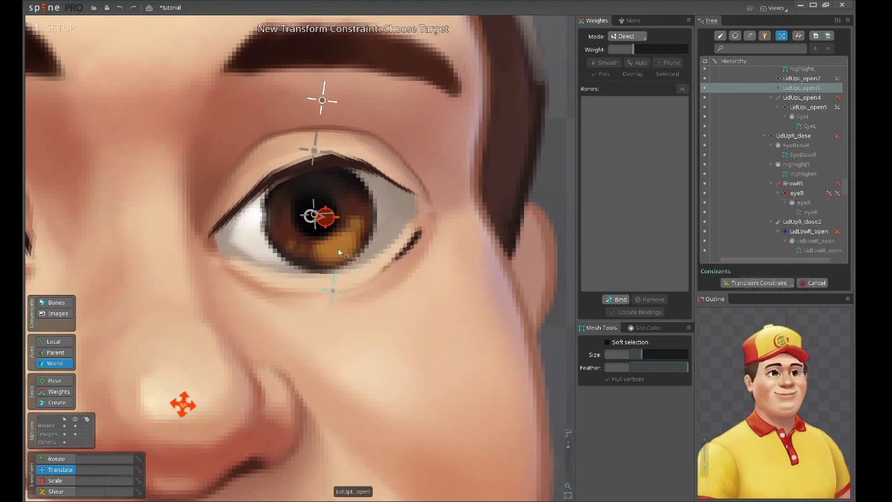
{"action": "left_click", "coordinate": [315, 215]}
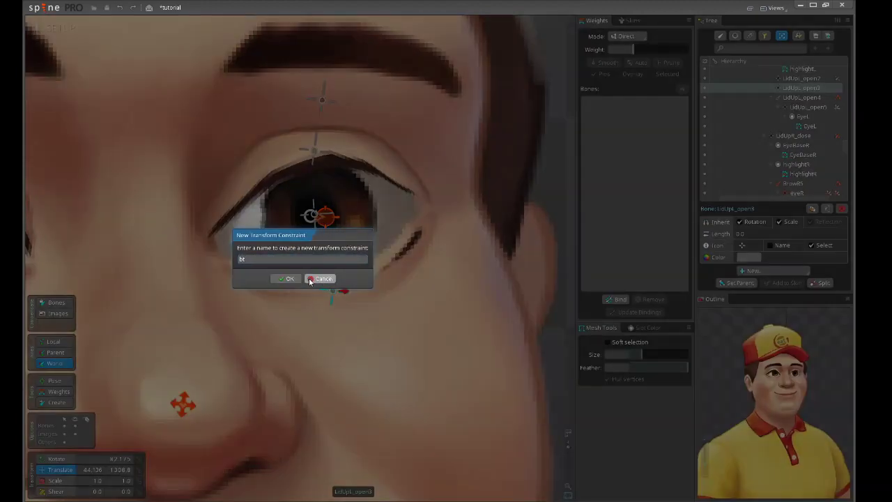
{"action": "type", "text": "bt"}
{"action": "key", "text": "Return"}
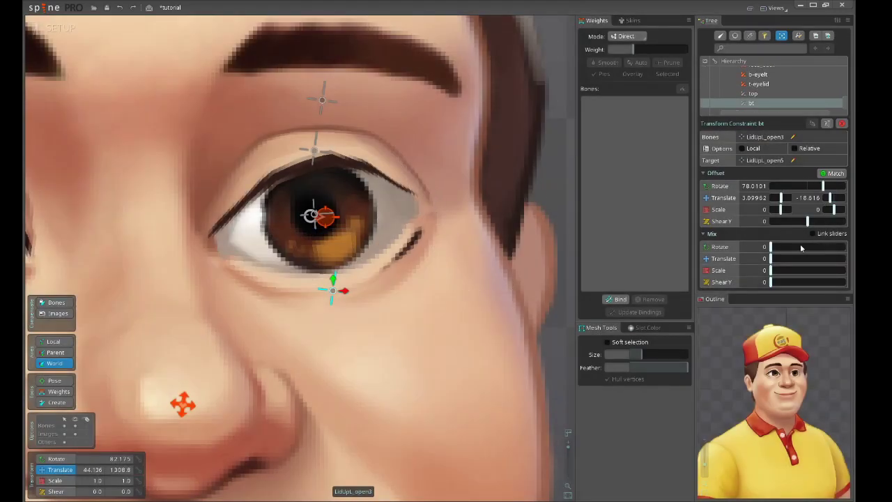
Move the eye target to the lower outer edge of the eye and examine the bones LidUpL_open2, LidUpL_open3 and LidUpL_open5
{"action": "left_click", "coordinate": [329, 219]}
{"action": "left_click_drag", "start_coordinate": [329, 219], "coordinate": [375, 273]}
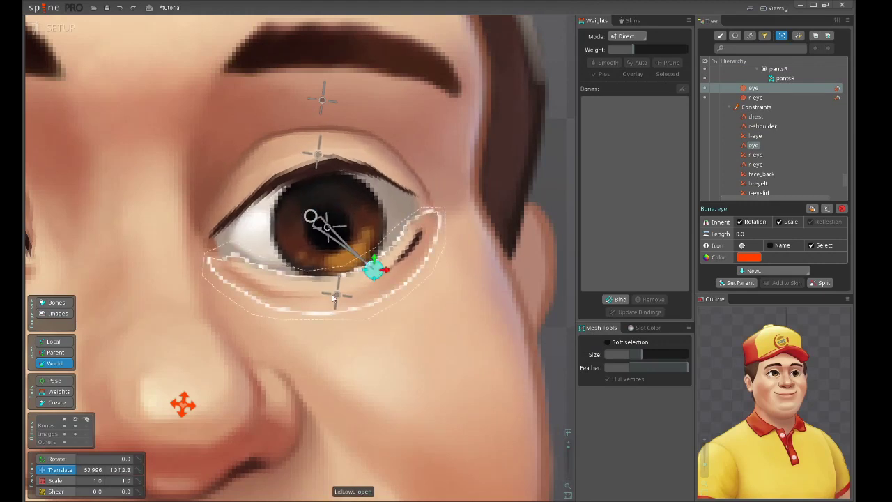
{"action": "key", "text": "space"}
{"action": "left_click", "coordinate": [336, 296]}
{"action": "left_click", "coordinate": [318, 157], "text": "ctrl"}
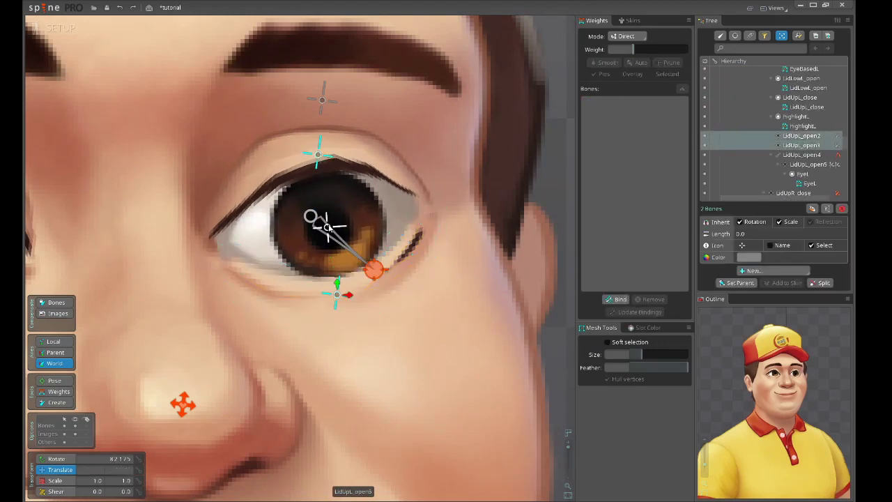
{"action": "left_click", "coordinate": [326, 227]}
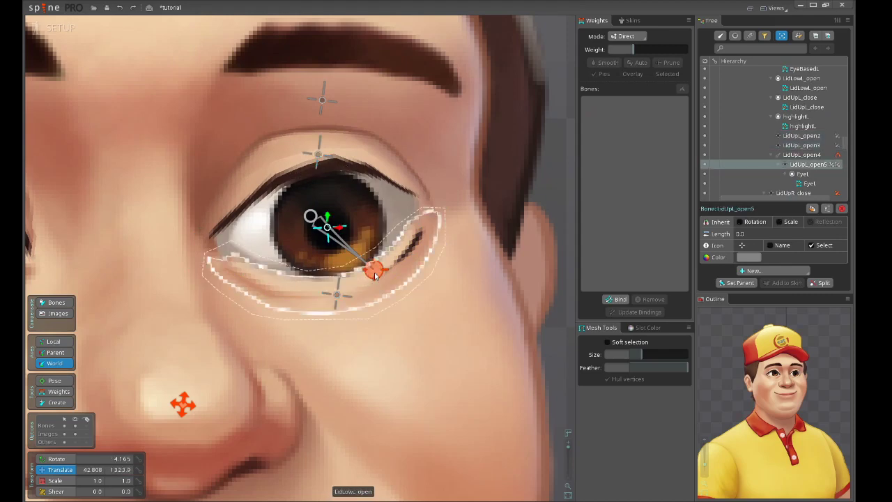
{"action": "scroll", "coordinate": [317, 206], "scroll_direction": "down", "scroll_amount": 2}
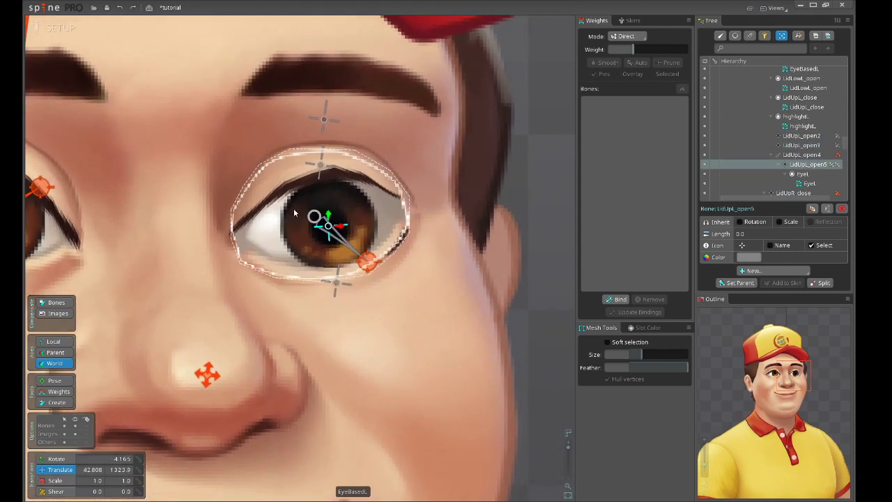
Bind the EyeBasedL mesh to the bones LidUpL_open and LidUpL_open5
{"action": "mouse_move", "coordinate": [367, 263]}
{"action": "left_mouse_down"}
{"action": "mouse_move", "coordinate": [414, 215]}
{"action": "mouse_move", "coordinate": [360, 179]}
{"action": "mouse_move", "coordinate": [338, 285]}
{"action": "mouse_move", "coordinate": [292, 219]}
{"action": "mouse_move", "coordinate": [281, 277]}
{"action": "mouse_move", "coordinate": [289, 153]}
{"action": "mouse_move", "coordinate": [339, 285]}
{"action": "mouse_move", "coordinate": [236, 220]}
{"action": "mouse_move", "coordinate": [328, 265]}
{"action": "mouse_move", "coordinate": [366, 258]}
{"action": "left_mouse_up"}
{"action": "left_click", "coordinate": [389, 212]}
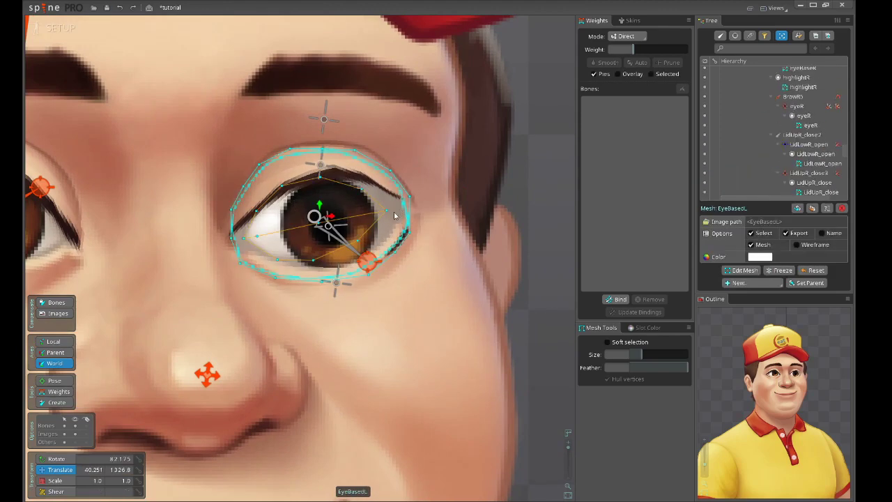
{"action": "scroll", "coordinate": [378, 227], "scroll_direction": "down", "scroll_amount": 2}
{"action": "left_click", "coordinate": [616, 299]}
{"action": "scroll", "coordinate": [295, 198], "scroll_direction": "up", "scroll_amount": 3}
{"action": "left_click", "coordinate": [354, 252]}
{"action": "left_click", "coordinate": [353, 246]}
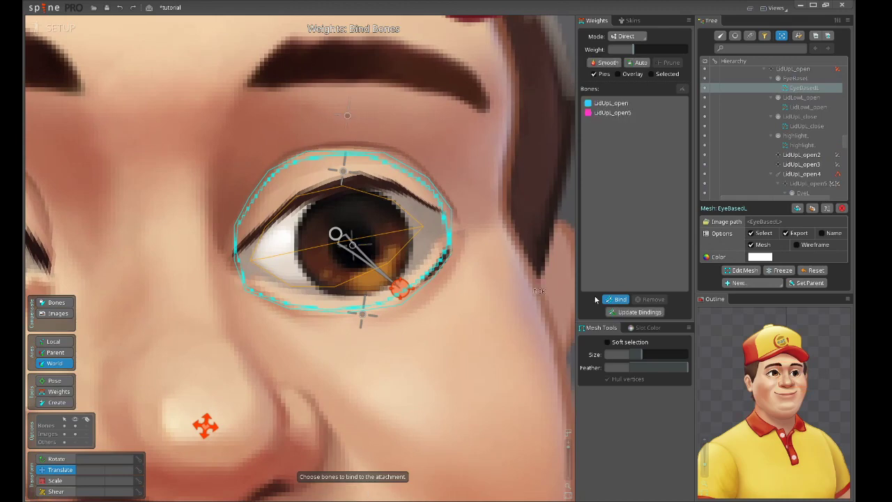
{"action": "left_click", "coordinate": [613, 301]}
{"action": "scroll", "coordinate": [341, 242], "scroll_direction": "down", "scroll_amount": 2}
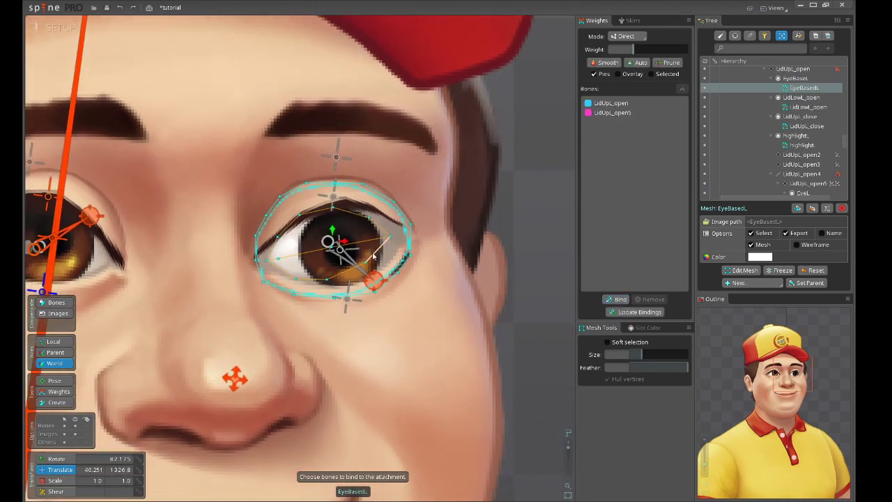
Select all vertices of the EyeBasedL mesh and set their LidUpL_open weight to 100%
{"action": "scroll", "coordinate": [349, 247], "scroll_direction": "up", "scroll_amount": 3}
{"action": "left_click_drag", "start_coordinate": [195, 110], "coordinate": [501, 405]}
{"action": "left_click", "coordinate": [591, 113]}
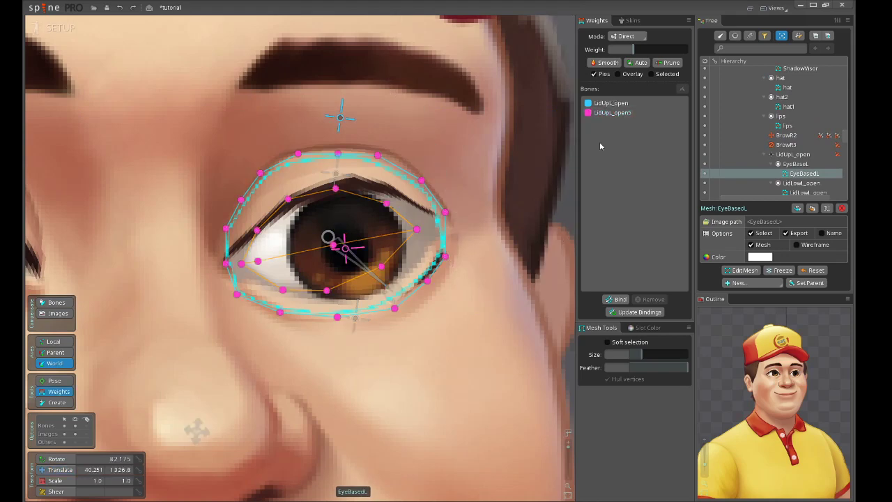
{"action": "left_click_drag", "start_coordinate": [146, 113], "coordinate": [586, 466]}
{"action": "scroll", "coordinate": [481, 259], "scroll_direction": "down", "scroll_amount": 3}
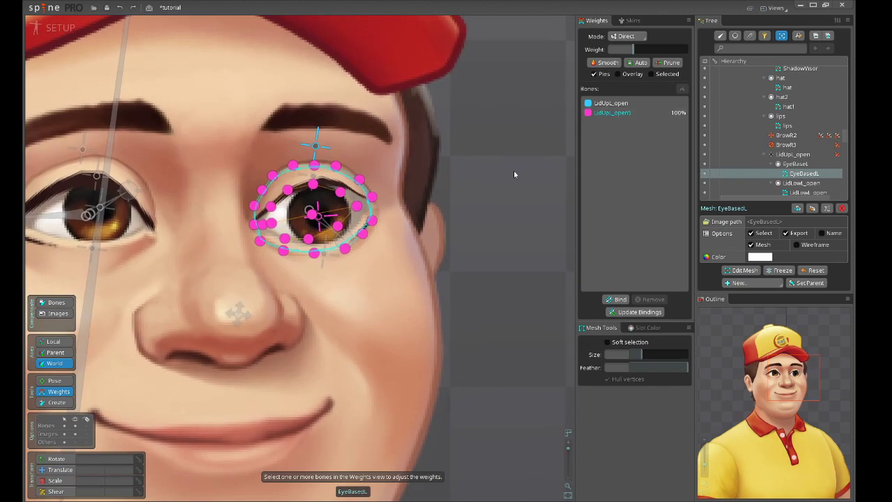
{"action": "left_click", "coordinate": [593, 104]}
{"action": "left_click_drag", "start_coordinate": [526, 191], "coordinate": [496, 127]}
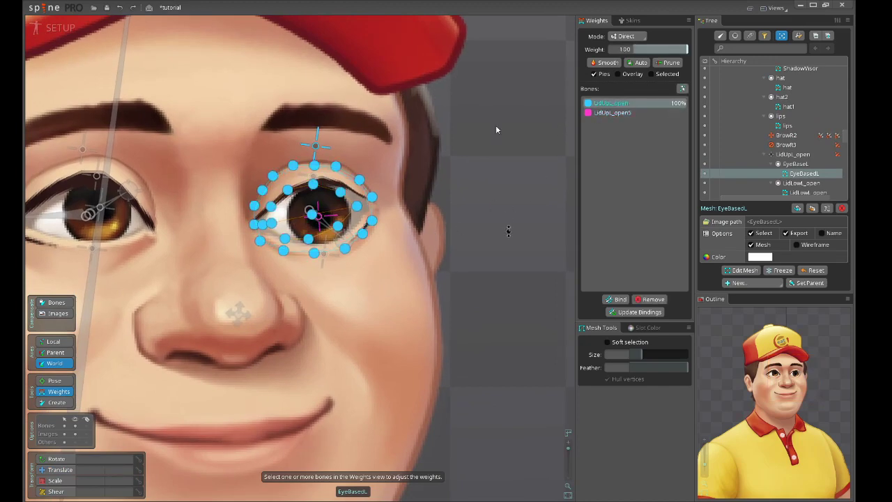
Weight the inner EyeBasedL vertices to LidUpL_open5 at about 50%, using about 22 to 36% on vertices near the inner corner
{"action": "scroll", "coordinate": [245, 229], "scroll_direction": "up", "scroll_amount": 4}
{"action": "left_click", "coordinate": [598, 113]}
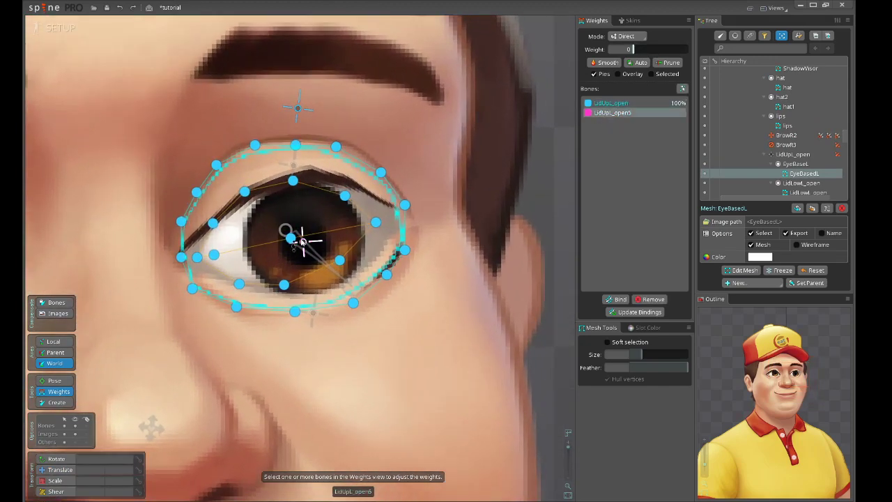
{"action": "left_click", "coordinate": [213, 255]}
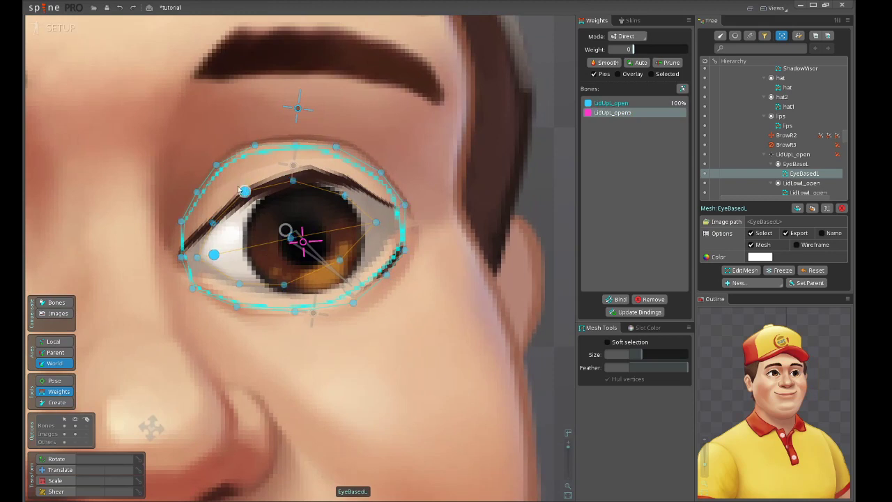
{"action": "left_click_drag", "start_coordinate": [235, 187], "coordinate": [343, 273]}
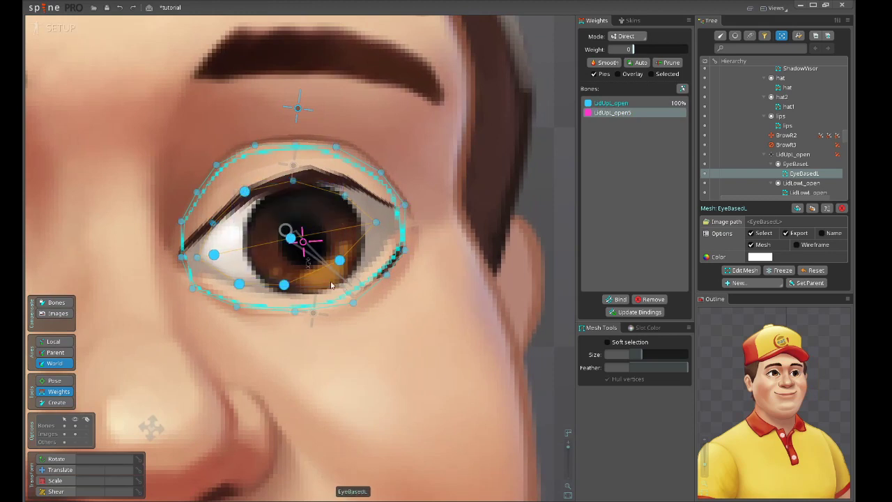
{"action": "left_click_drag", "start_coordinate": [429, 416], "coordinate": [419, 320]}
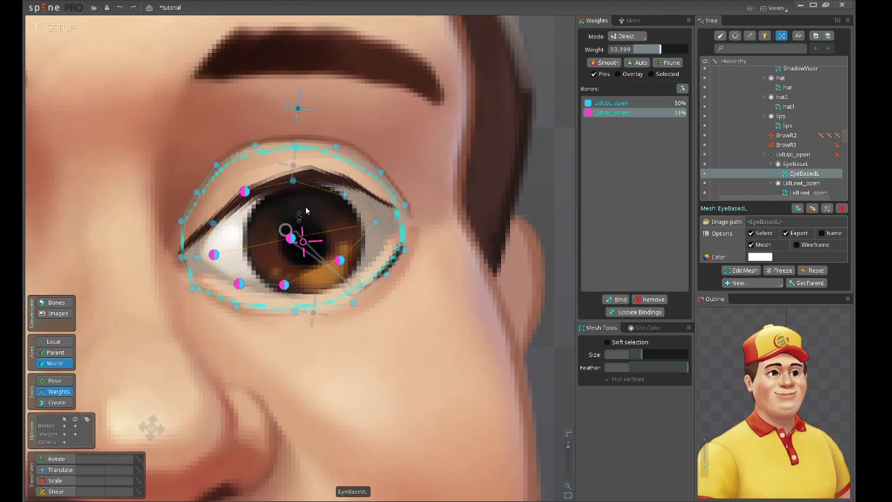
{"action": "left_click", "coordinate": [292, 181]}
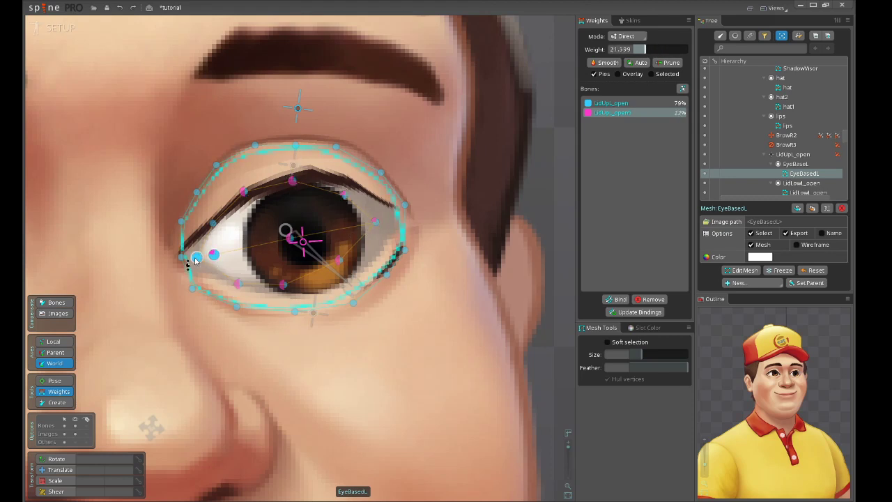
{"action": "left_click_drag", "start_coordinate": [216, 217], "coordinate": [232, 256]}
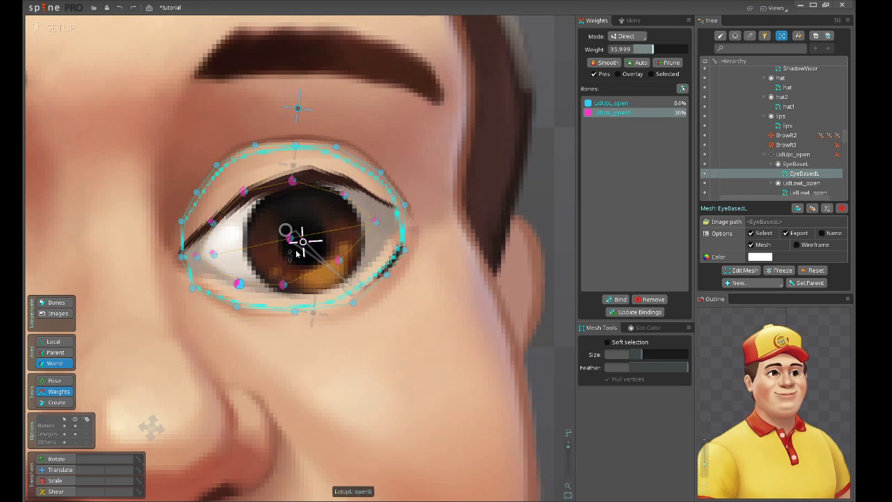
Test how the weighted eye base mesh follows by moving the eye target around the eye
{"action": "key", "text": "space"}
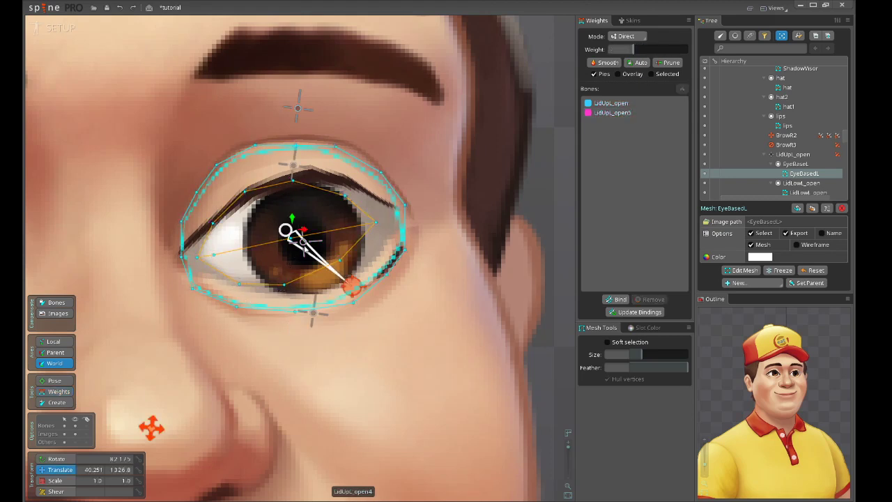
{"action": "key", "text": "space"}
{"action": "left_click_drag", "start_coordinate": [351, 285], "coordinate": [240, 198]}
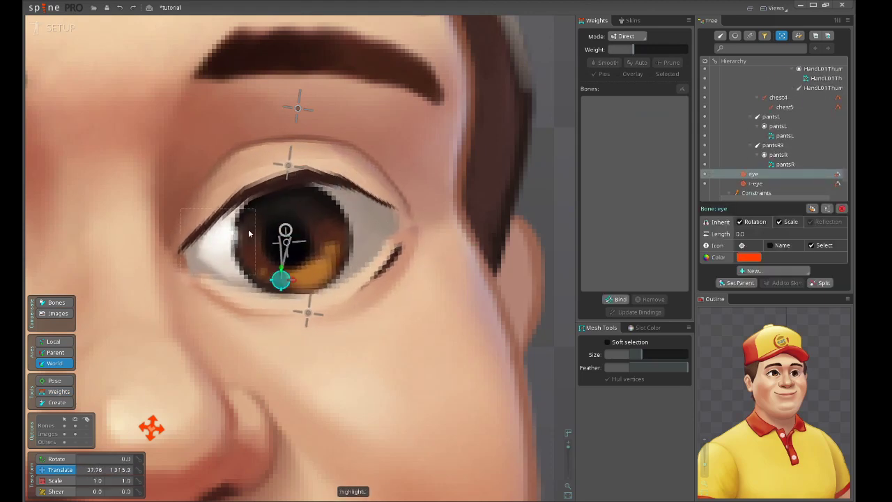
{"action": "scroll", "coordinate": [405, 217], "scroll_direction": "down", "scroll_amount": 4}
{"action": "scroll", "coordinate": [462, 259], "scroll_direction": "up", "scroll_amount": 2}
{"action": "left_click_drag", "start_coordinate": [443, 309], "coordinate": [507, 201]}
{"action": "scroll", "coordinate": [244, 246], "scroll_direction": "up", "scroll_amount": 3}
{"action": "scroll", "coordinate": [302, 278], "scroll_direction": "down", "scroll_amount": 4}
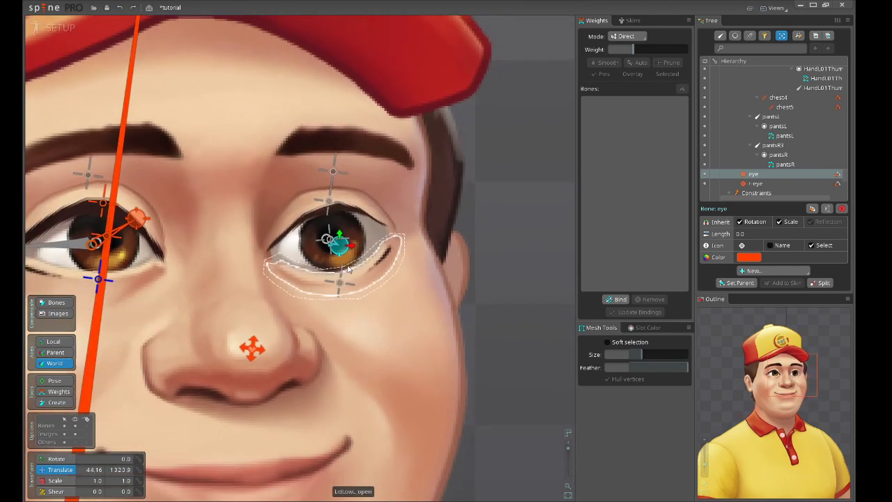
{"action": "scroll", "coordinate": [380, 245], "scroll_direction": "up", "scroll_amount": 3}
{"action": "scroll", "coordinate": [355, 258], "scroll_direction": "down", "scroll_amount": 3}
{"action": "scroll", "coordinate": [341, 265], "scroll_direction": "down", "scroll_amount": 2}
{"action": "scroll", "coordinate": [302, 258], "scroll_direction": "up", "scroll_amount": 3}
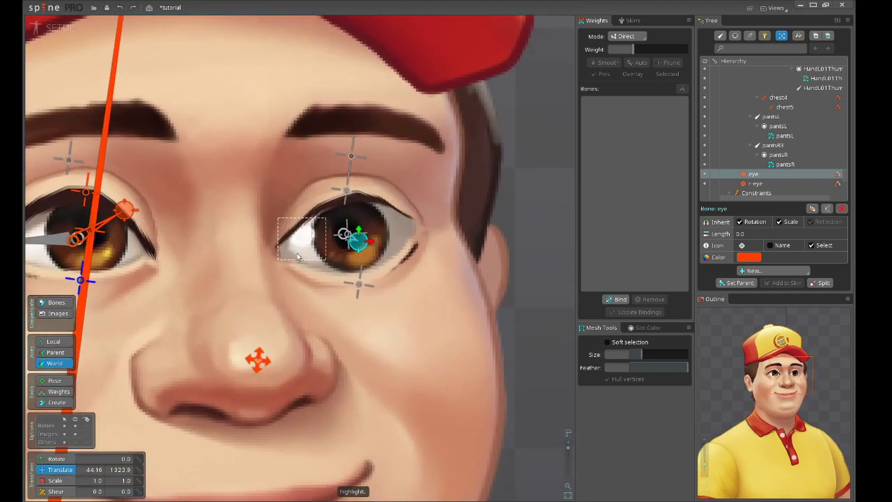
Move the eye target sideways across the eye and leave it at the lower inner part of the iris
{"action": "key", "text": "space"}
{"action": "left_click_drag", "start_coordinate": [318, 263], "coordinate": [246, 263]}
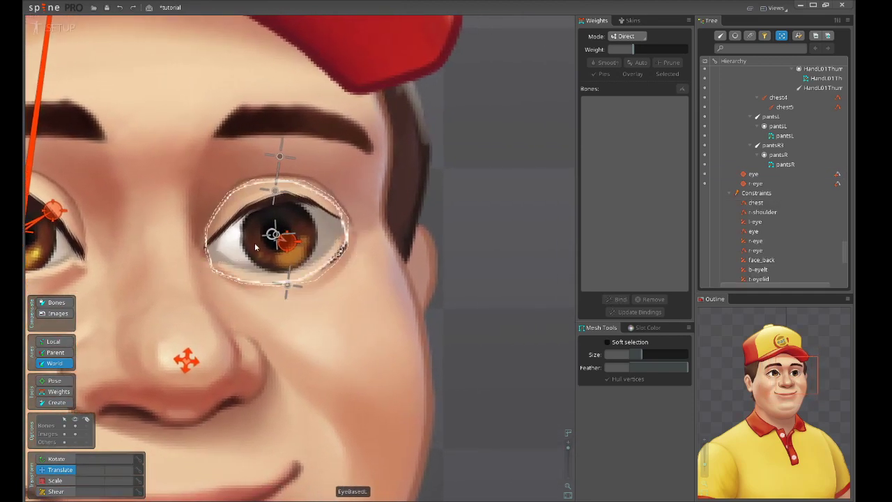
{"action": "left_click_drag", "start_coordinate": [206, 218], "coordinate": [450, 253]}
{"action": "left_click_drag", "start_coordinate": [481, 225], "coordinate": [392, 253]}
Create a child bone of LidUpL_open running outward from the eye's centre, about 45 long
{"action": "left_click", "coordinate": [280, 157]}
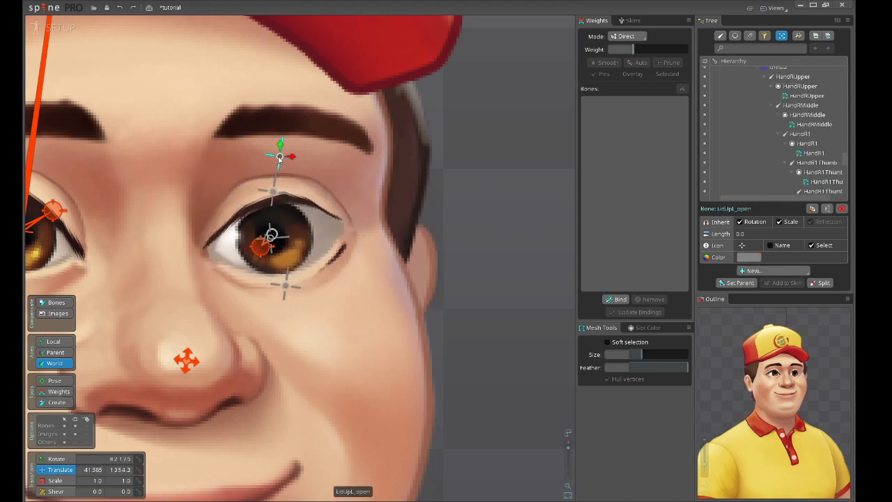
{"action": "key", "text": "b"}
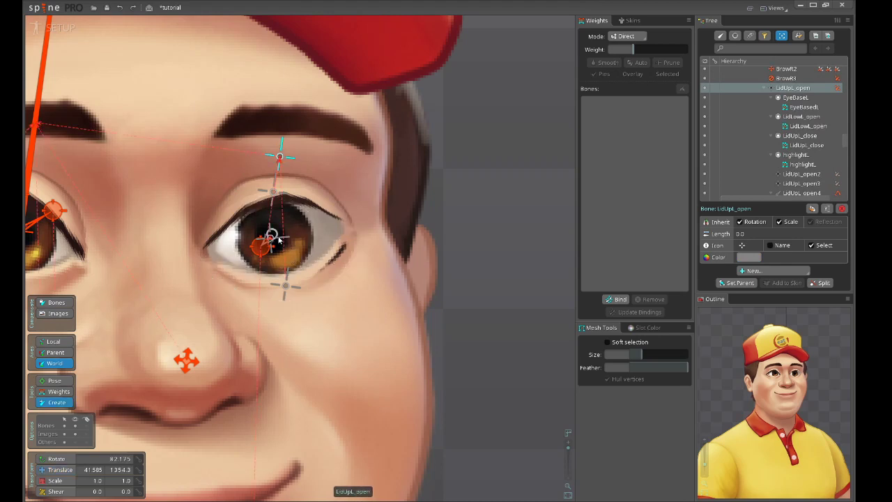
{"action": "left_click_drag", "start_coordinate": [274, 237], "coordinate": [443, 216]}
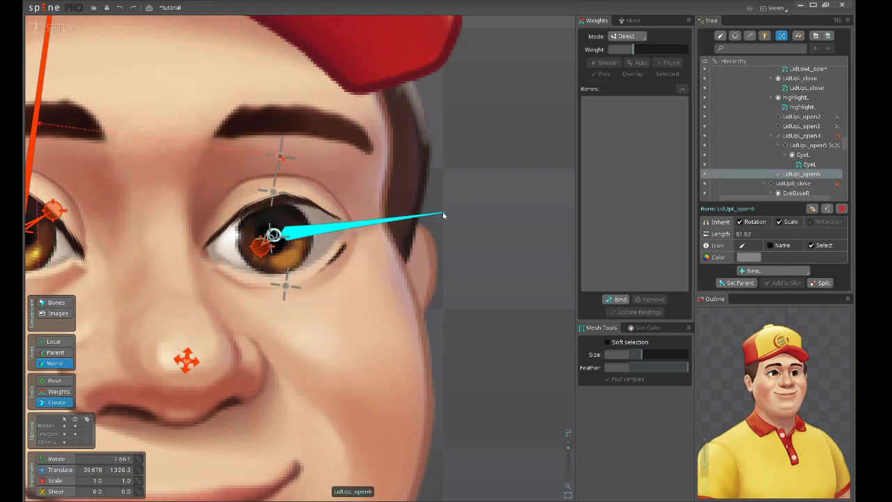
Parent the bones LidUpL_open2 and LidUpL_open3 to LidUpL_open6
{"action": "left_click", "coordinate": [273, 192]}
{"action": "left_click", "coordinate": [285, 289], "text": "ctrl"}
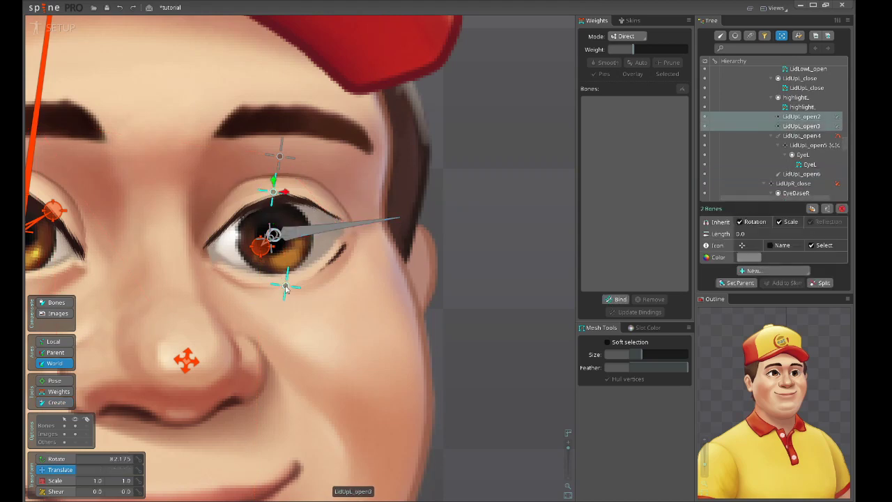
{"action": "key", "text": "p"}
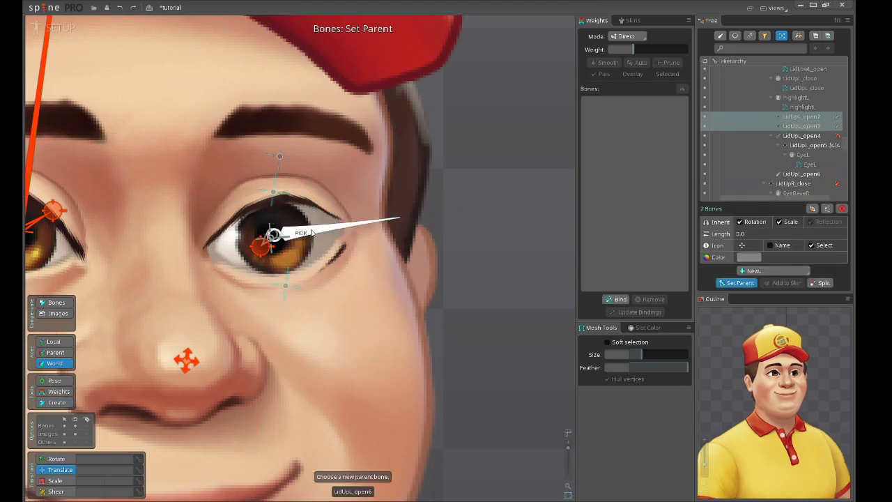
{"action": "left_click", "coordinate": [312, 232]}
{"action": "scroll", "coordinate": [391, 227], "scroll_direction": "down", "scroll_amount": 2}
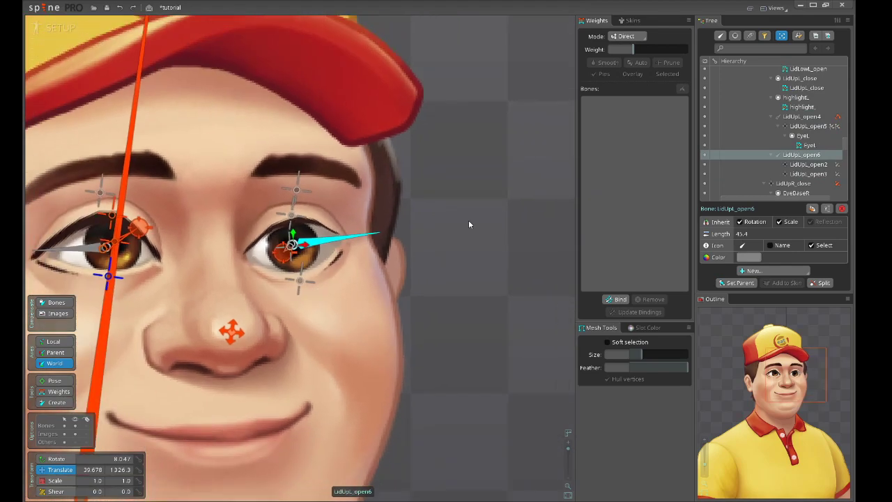
{"action": "scroll", "coordinate": [314, 241], "scroll_direction": "up", "scroll_amount": 2}
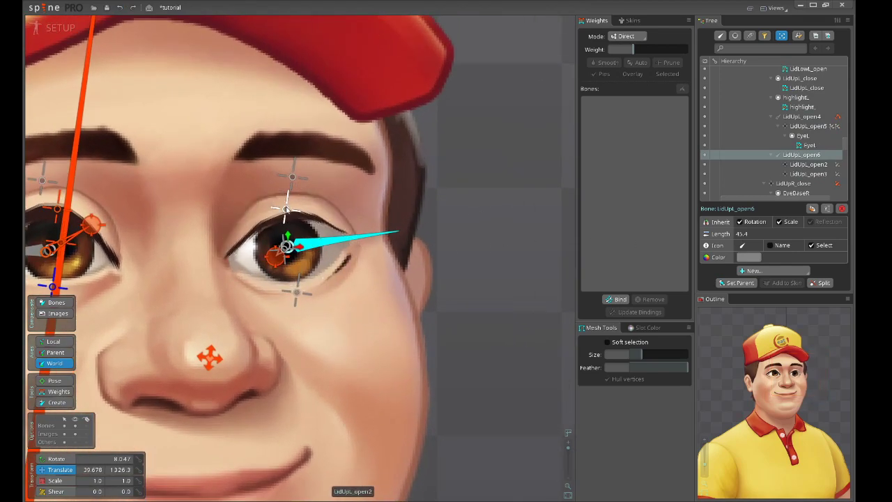
Turn off scale inheritance for the bones LidUpL_open2 and LidUpL_open3
{"action": "left_click", "coordinate": [285, 209]}
{"action": "left_click", "coordinate": [296, 290], "text": "ctrl"}
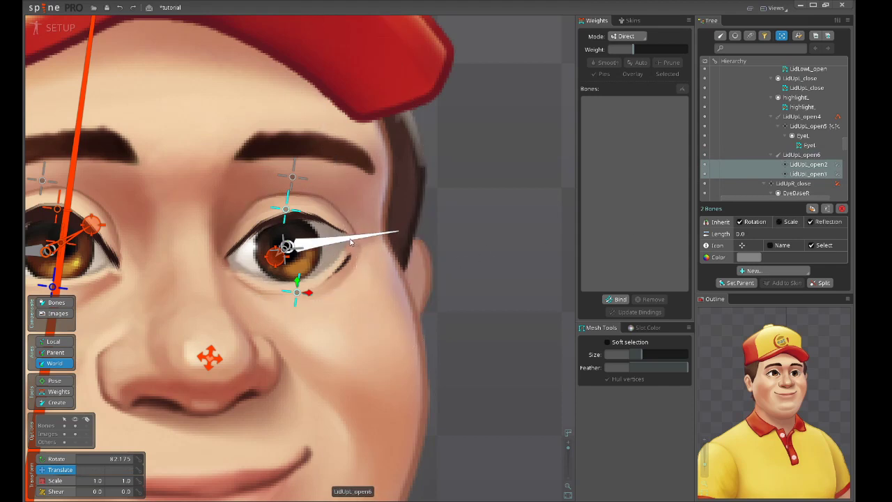
Try scaling LidUpL_open6 vertically and undo the scaling
{"action": "left_click", "coordinate": [287, 246]}
{"action": "key", "text": "x"}
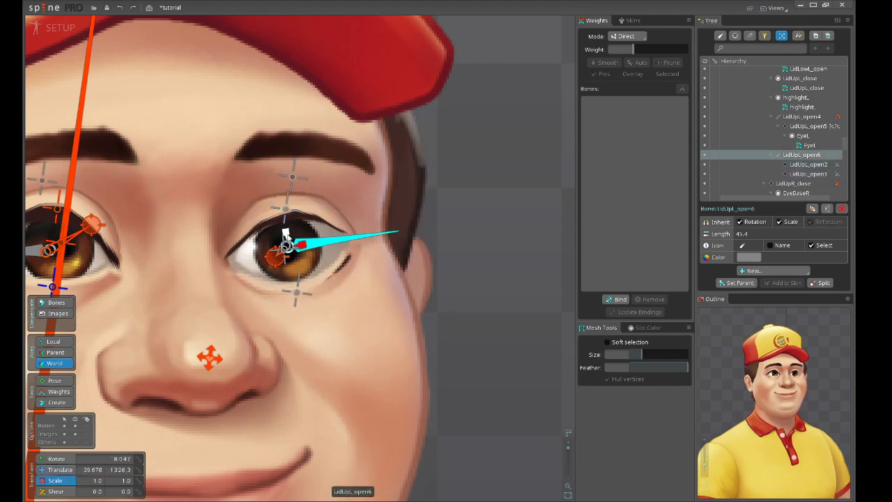
{"action": "left_click_drag", "start_coordinate": [287, 237], "coordinate": [326, 383]}
{"action": "key", "text": "ctrl+z"}
Turn off rotation inheritance for the bones LidUpL_open2 and LidUpL_open3
{"action": "left_click", "coordinate": [287, 209]}
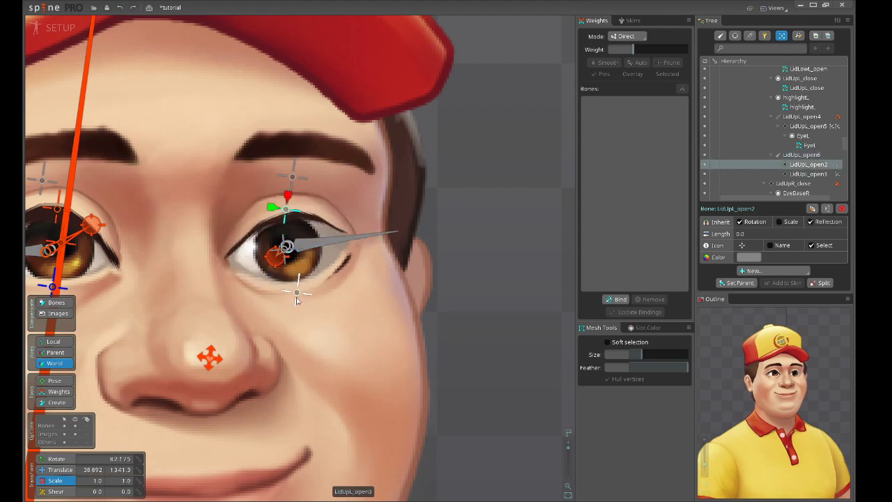
{"action": "left_click", "coordinate": [297, 293], "text": "ctrl"}
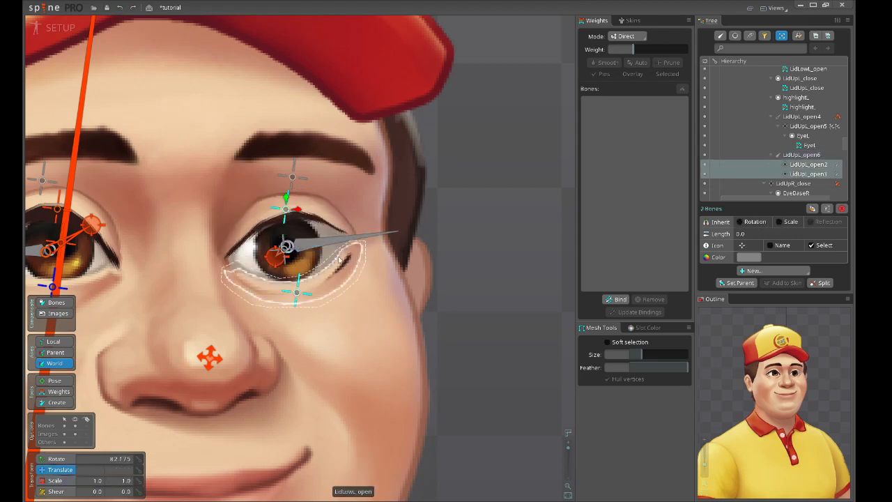
{"action": "key", "text": "space"}
Try transforming LidUpL_open6 downward to test the eyelid bones and undo the change
{"action": "left_click", "coordinate": [311, 244]}
{"action": "left_click_drag", "start_coordinate": [286, 236], "coordinate": [446, 370]}
{"action": "scroll", "coordinate": [446, 370], "scroll_direction": "down", "scroll_amount": 5}
{"action": "key", "text": "ctrl+z"}
{"action": "scroll", "coordinate": [374, 225], "scroll_direction": "up", "scroll_amount": 1}
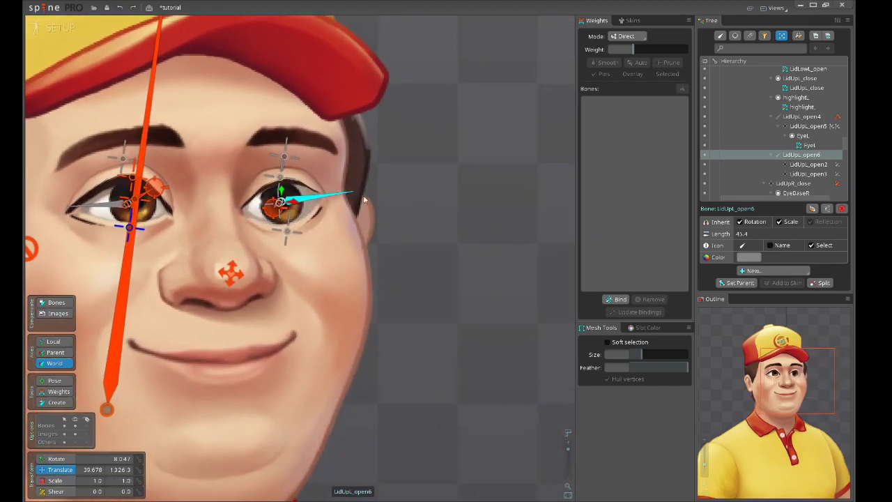
Scale LidUpL_open6 vertically to -0.2356 to close the left eyelids
{"action": "scroll", "coordinate": [377, 230], "scroll_direction": "up", "scroll_amount": 4}
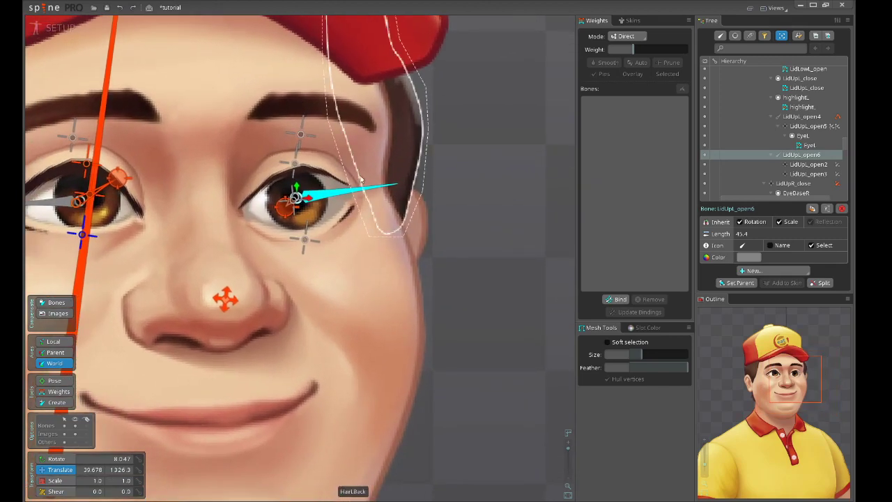
{"action": "scroll", "coordinate": [433, 190], "scroll_direction": "up", "scroll_amount": 2}
{"action": "left_click_drag", "start_coordinate": [453, 186], "coordinate": [412, 190]}
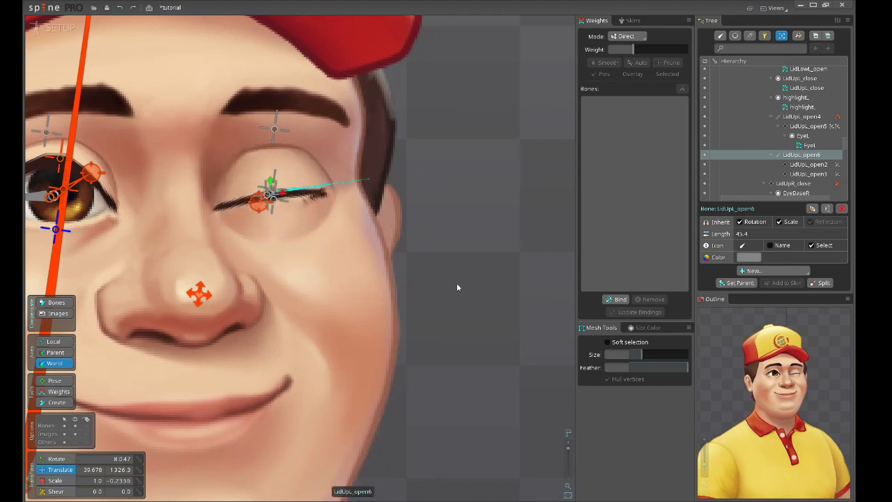
Test how the closed eyelids follow by moving LidUpL_open6 around the eye, undoing the trial moves
{"action": "left_click_drag", "start_coordinate": [457, 281], "coordinate": [471, 263]}
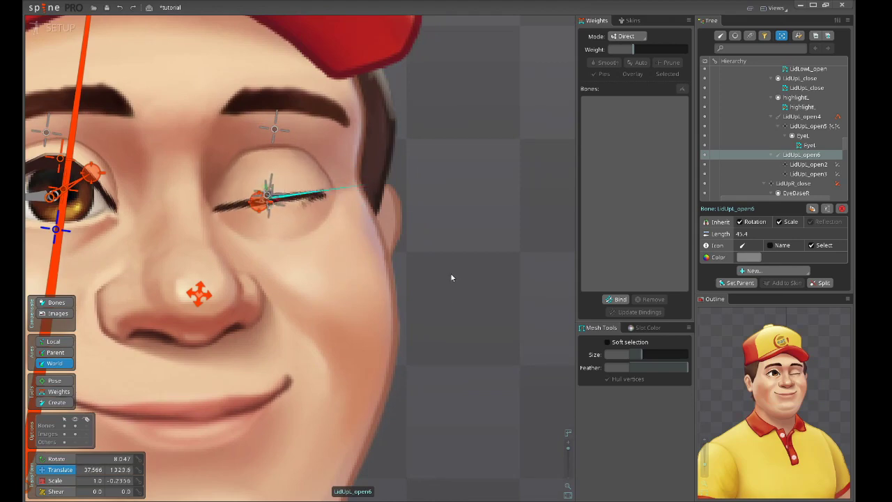
{"action": "scroll", "coordinate": [443, 275], "scroll_direction": "down", "scroll_amount": 2}
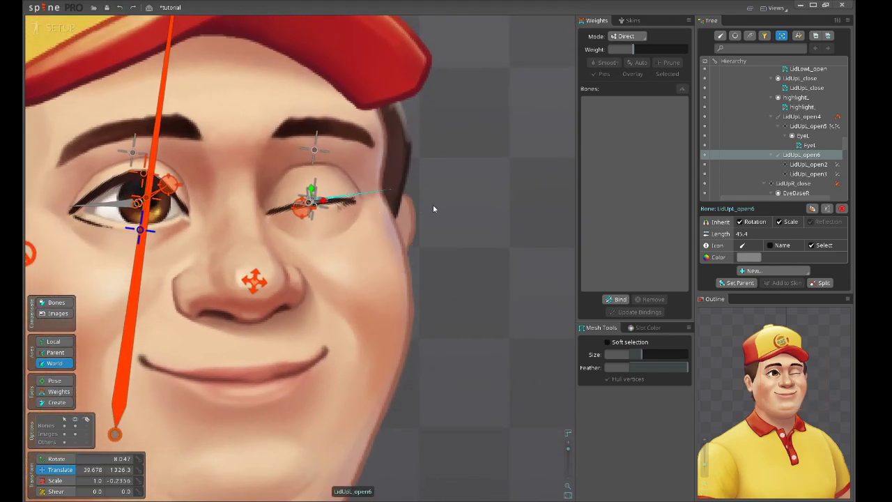
{"action": "scroll", "coordinate": [423, 206], "scroll_direction": "up", "scroll_amount": 3}
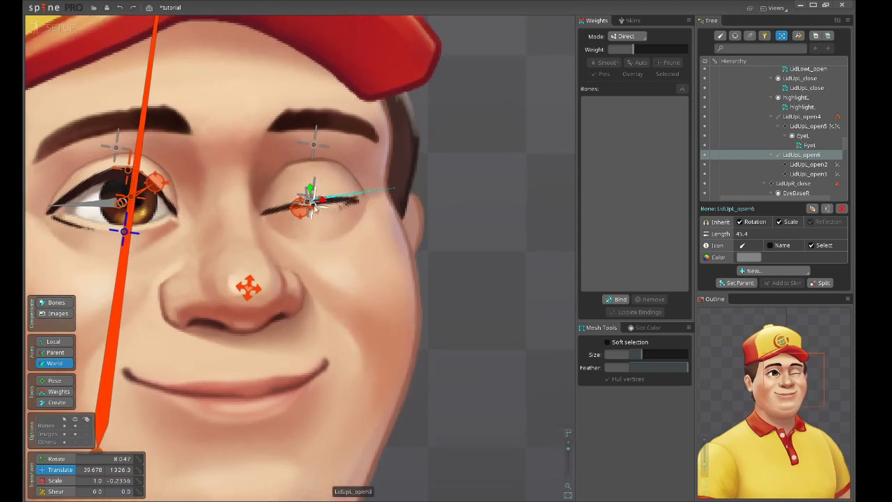
{"action": "mouse_move", "coordinate": [478, 221]}
{"action": "left_mouse_down"}
{"action": "mouse_move", "coordinate": [472, 200]}
{"action": "mouse_move", "coordinate": [511, 205]}
{"action": "mouse_move", "coordinate": [453, 214]}
{"action": "mouse_move", "coordinate": [485, 229]}
{"action": "left_mouse_up"}
{"action": "scroll", "coordinate": [481, 229], "scroll_direction": "down", "scroll_amount": 2}
{"action": "key", "text": "ctrl+z"}
{"action": "scroll", "coordinate": [471, 225], "scroll_direction": "up", "scroll_amount": 3}
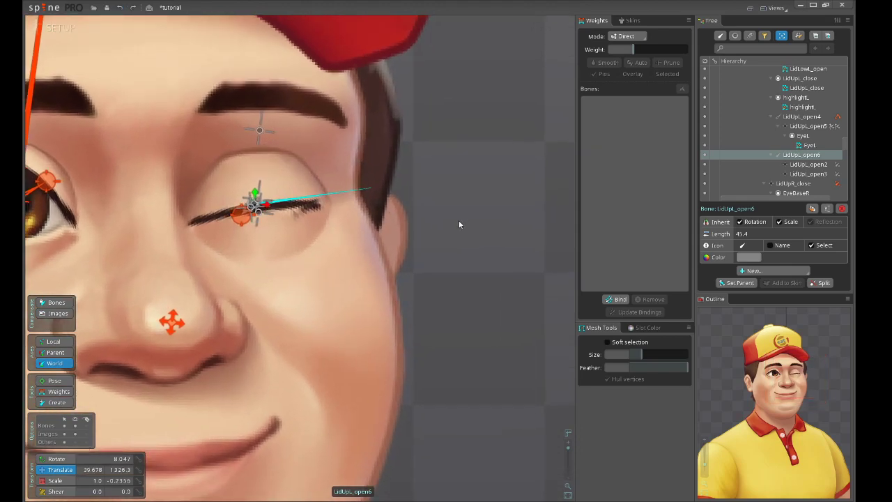
{"action": "left_click_drag", "start_coordinate": [445, 207], "coordinate": [466, 210]}
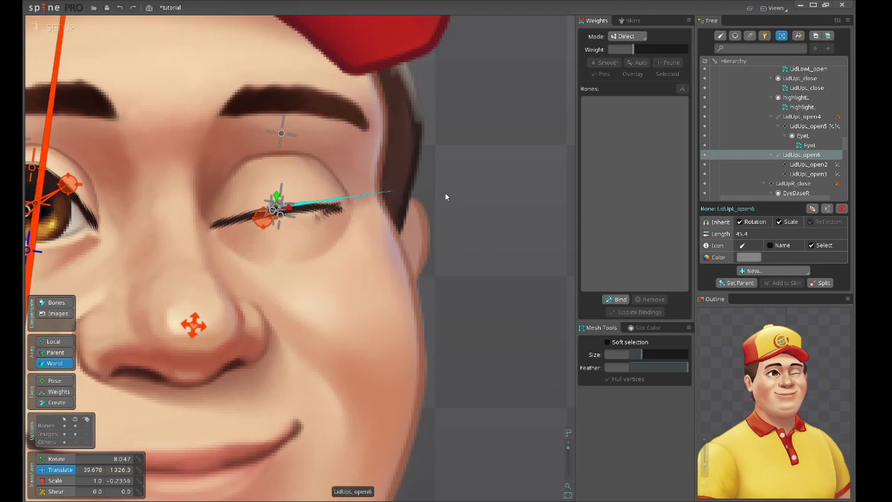
{"action": "left_click_drag", "start_coordinate": [441, 196], "coordinate": [458, 194]}
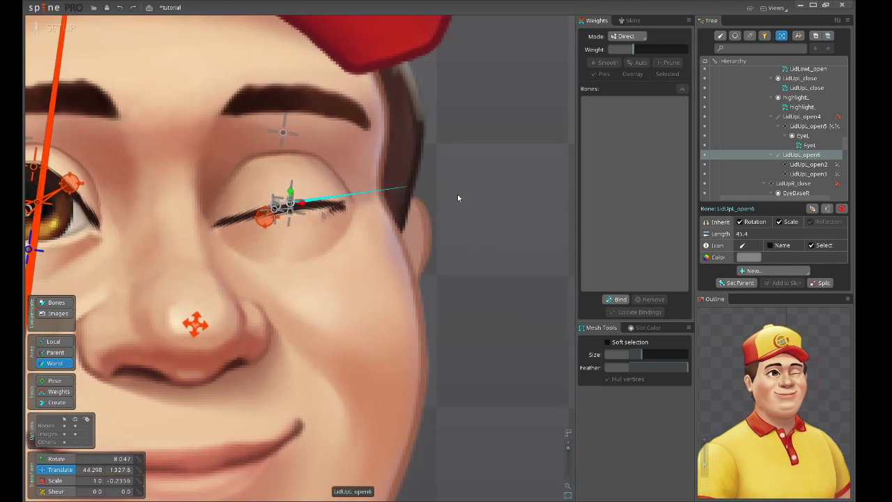